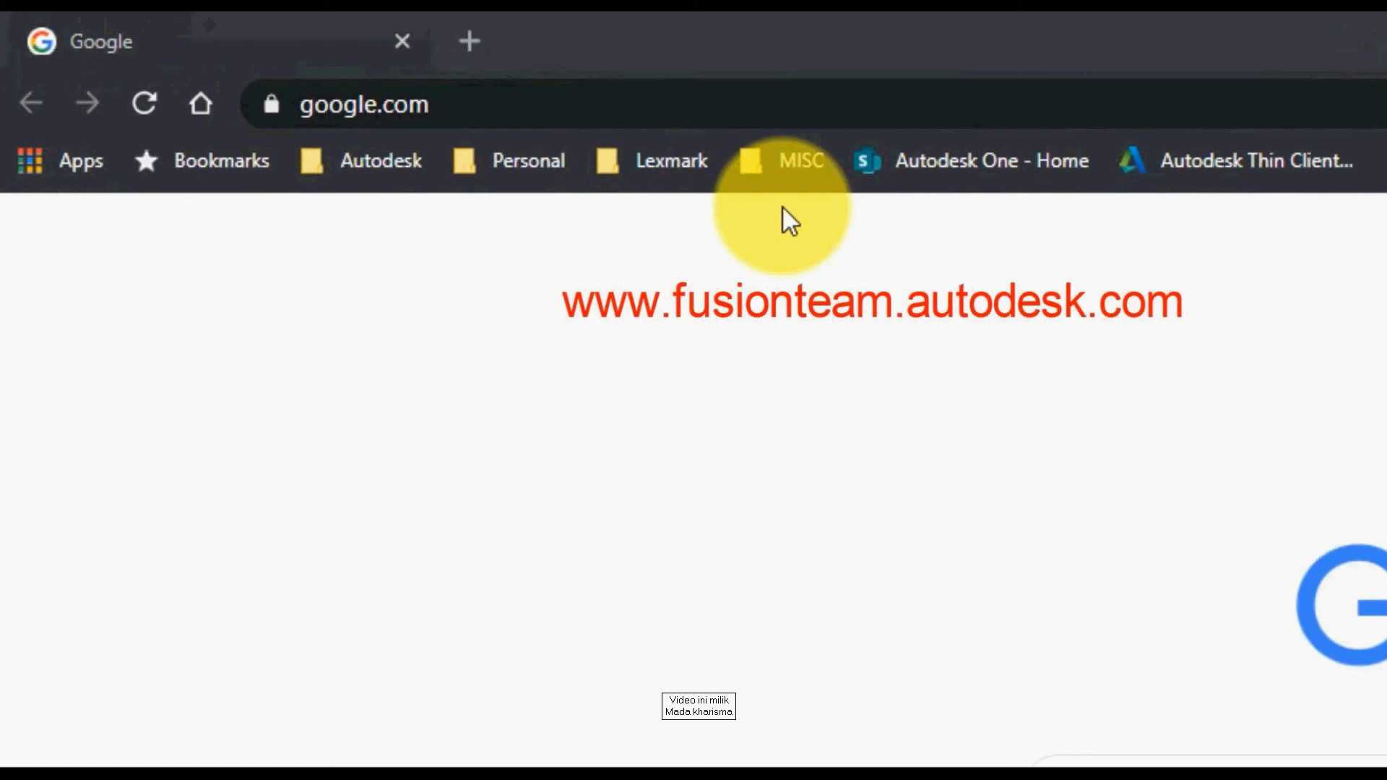
Step: Go to fusionteam.autodesk.com in Chrome
click(609, 116)
text(fusio)
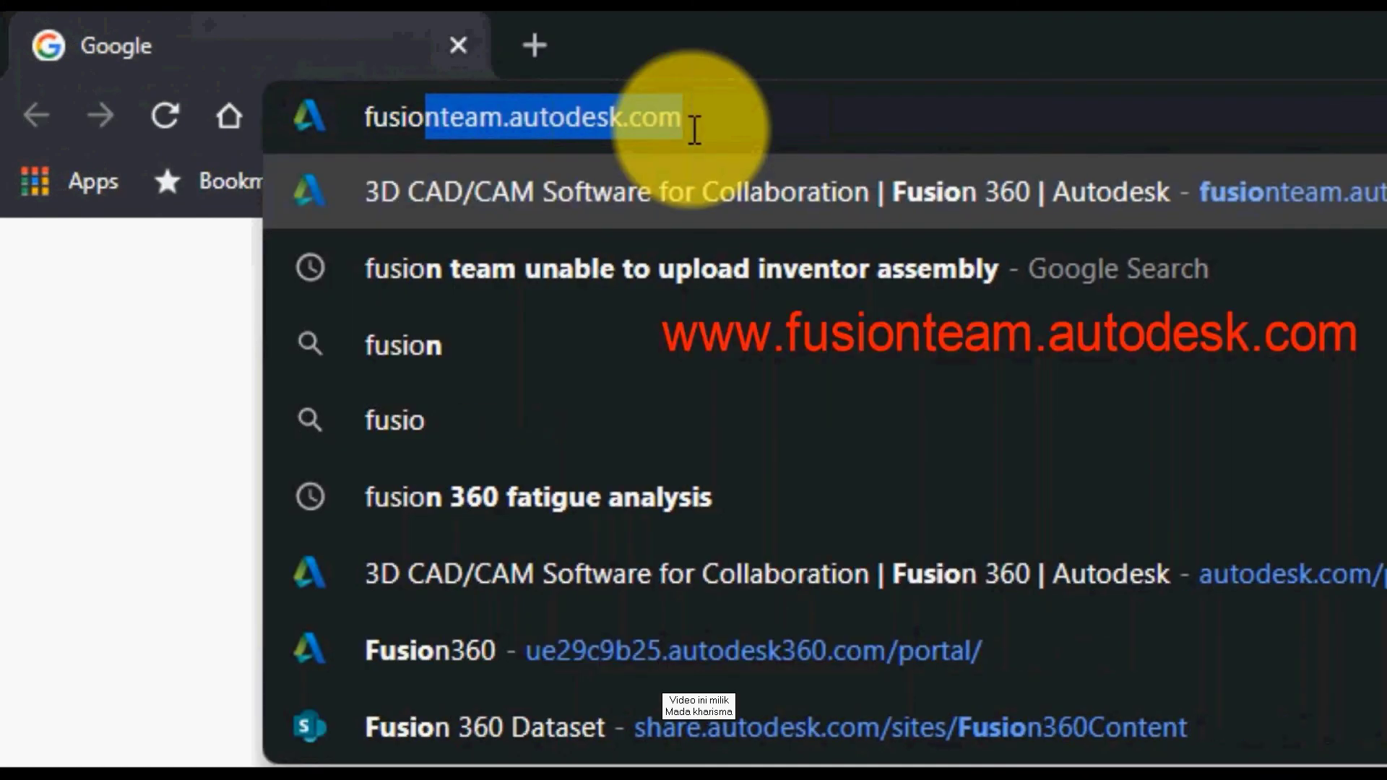
text(nteam.autodes)
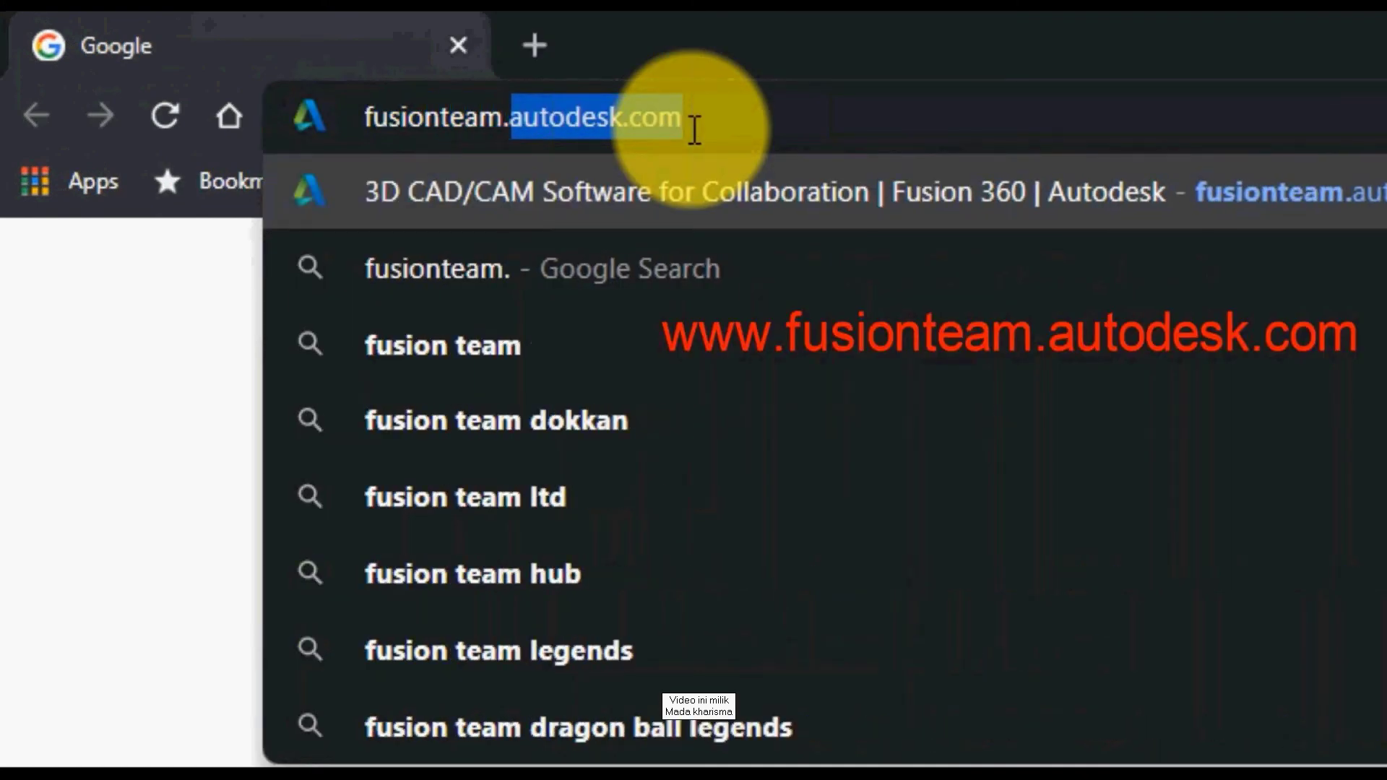
text(k.com)
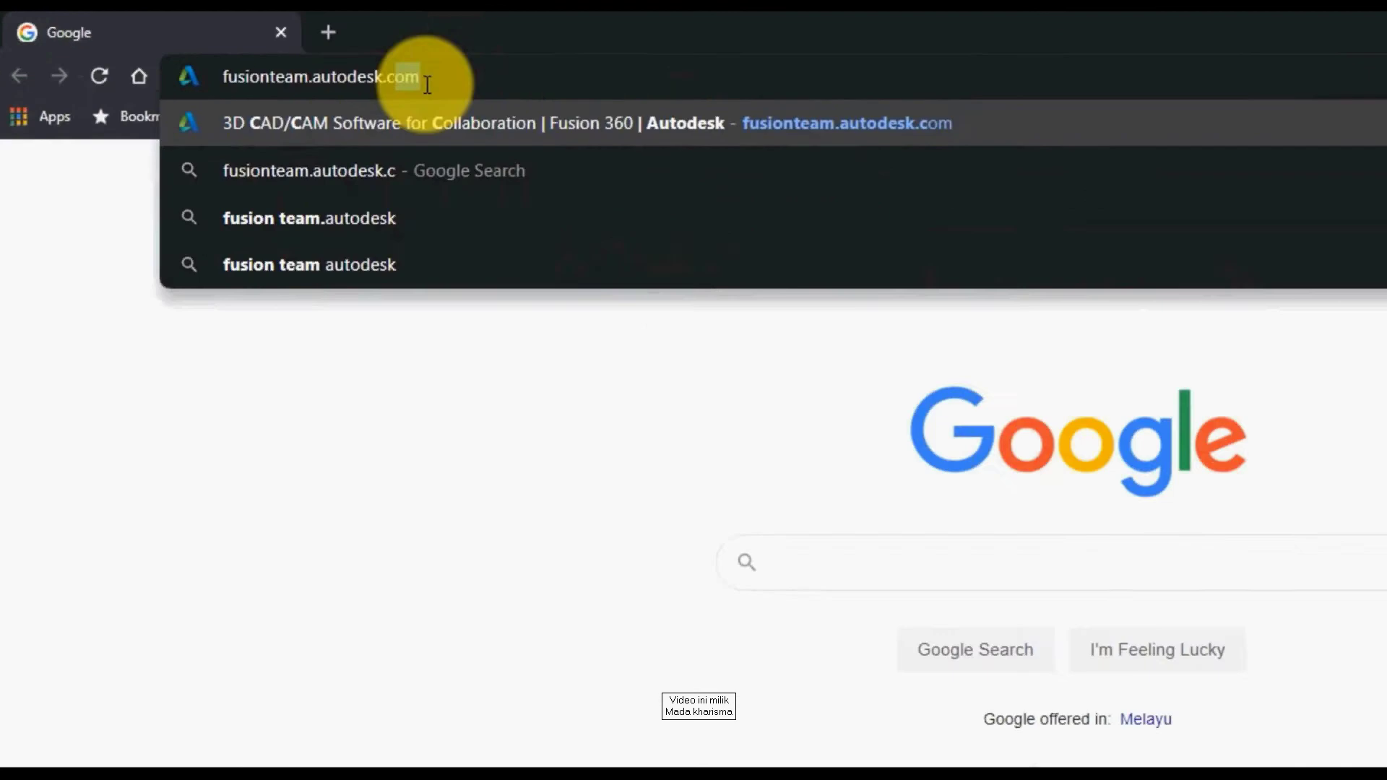
key(Return)
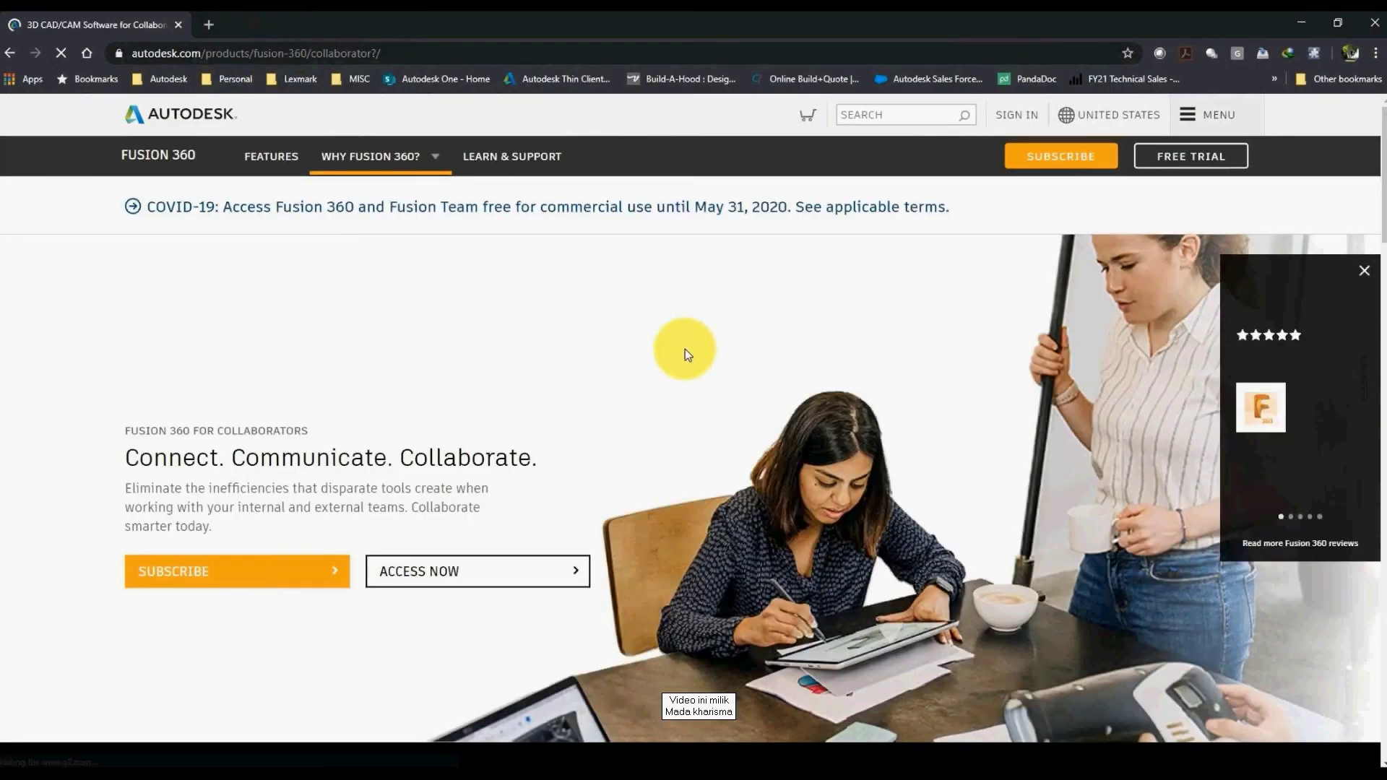
Step: Sign in to Fusion Team with the account's username and pasted password
click(441, 571)
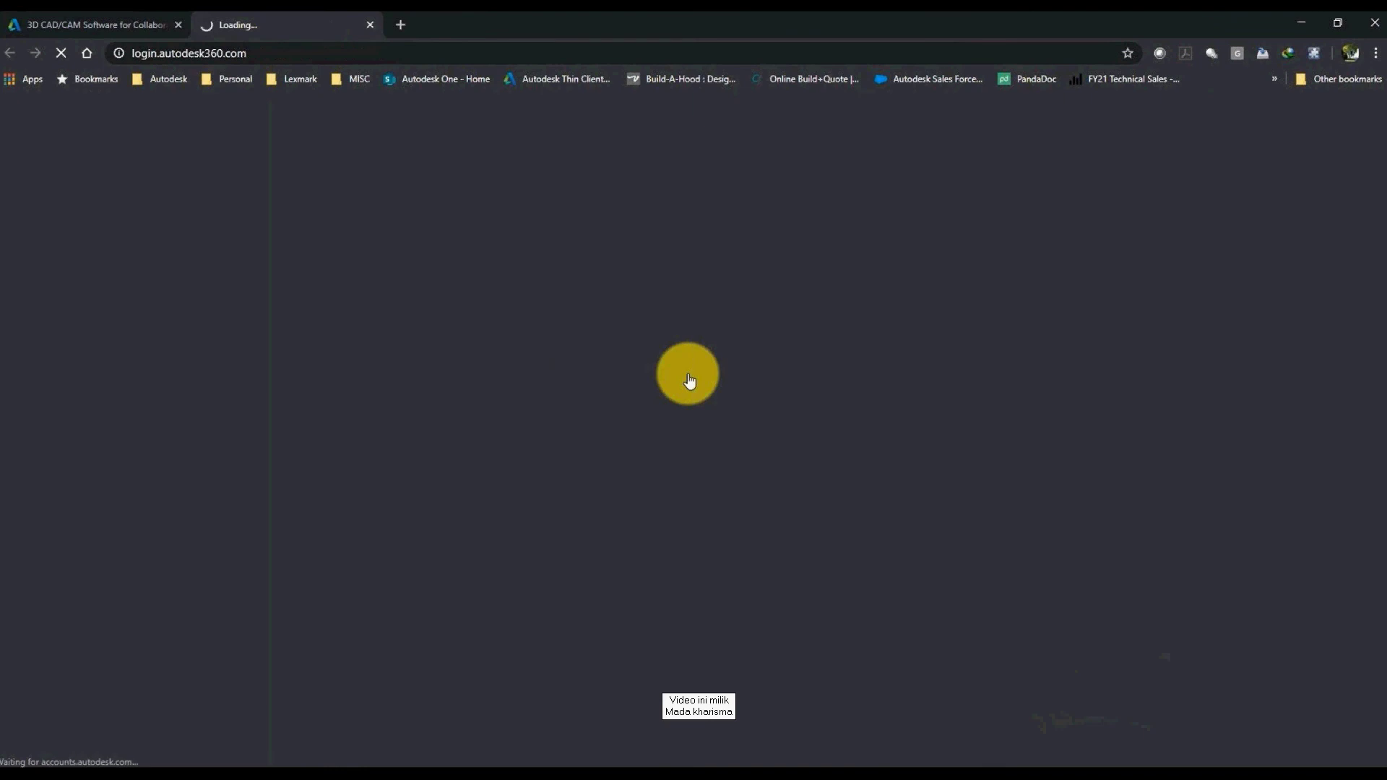
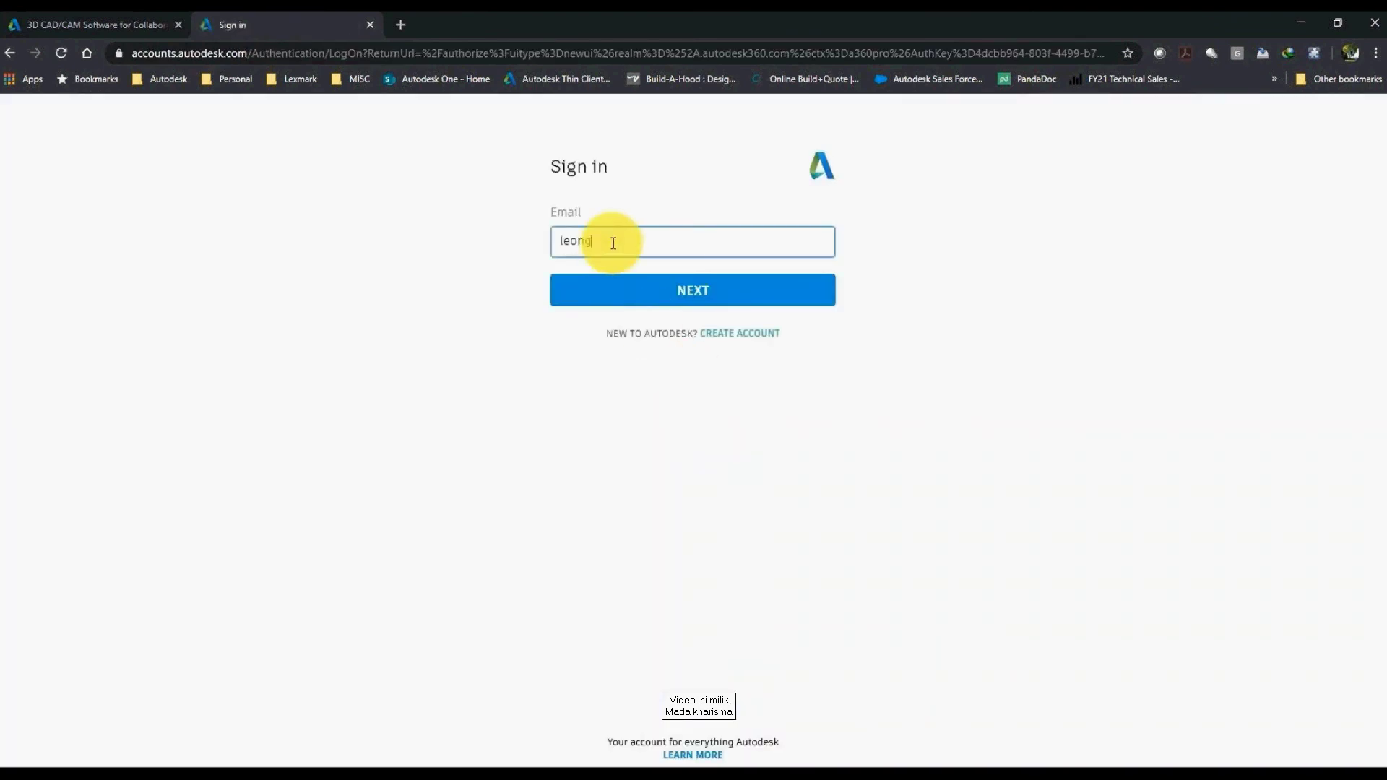
key(Return)
key(ctrl+v)
key(Return)
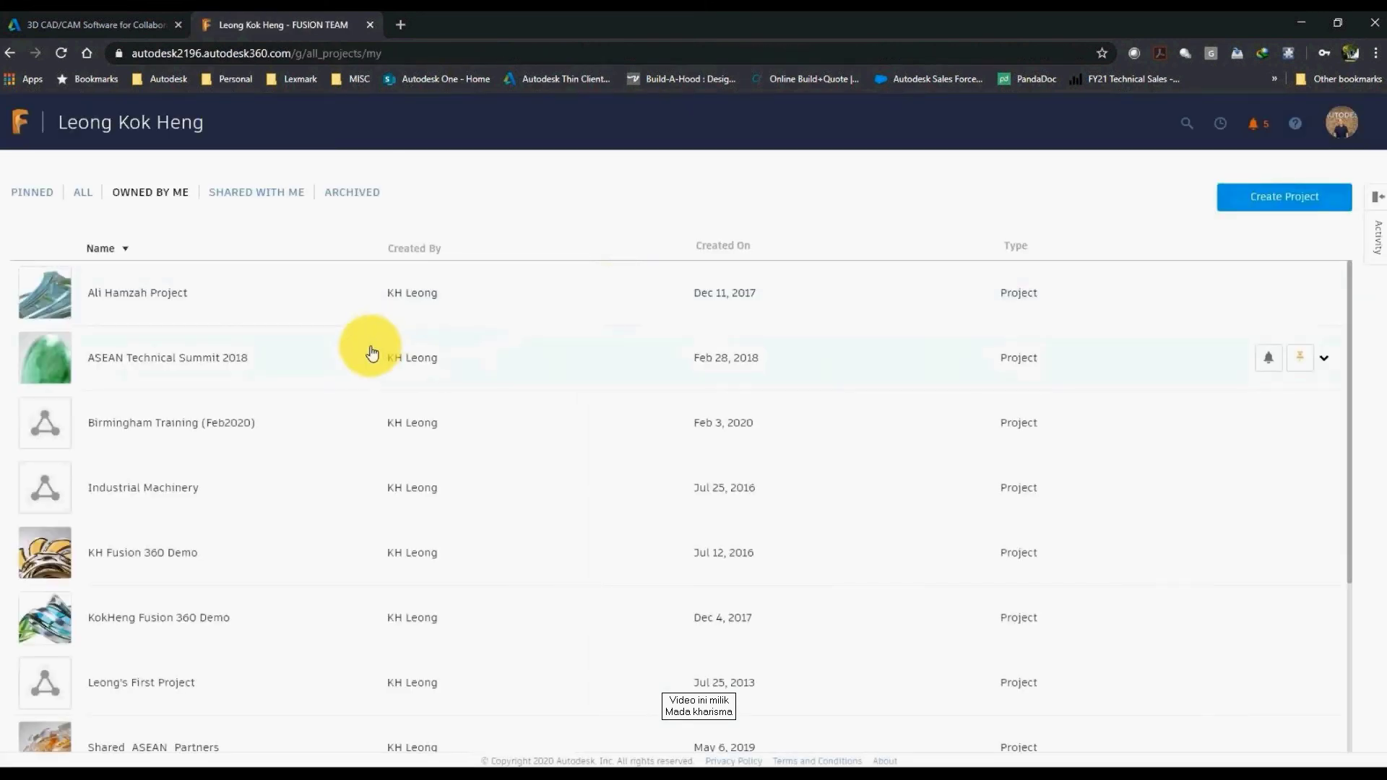
Step: Create a new project named WorkFromHomeProject
click(1272, 196)
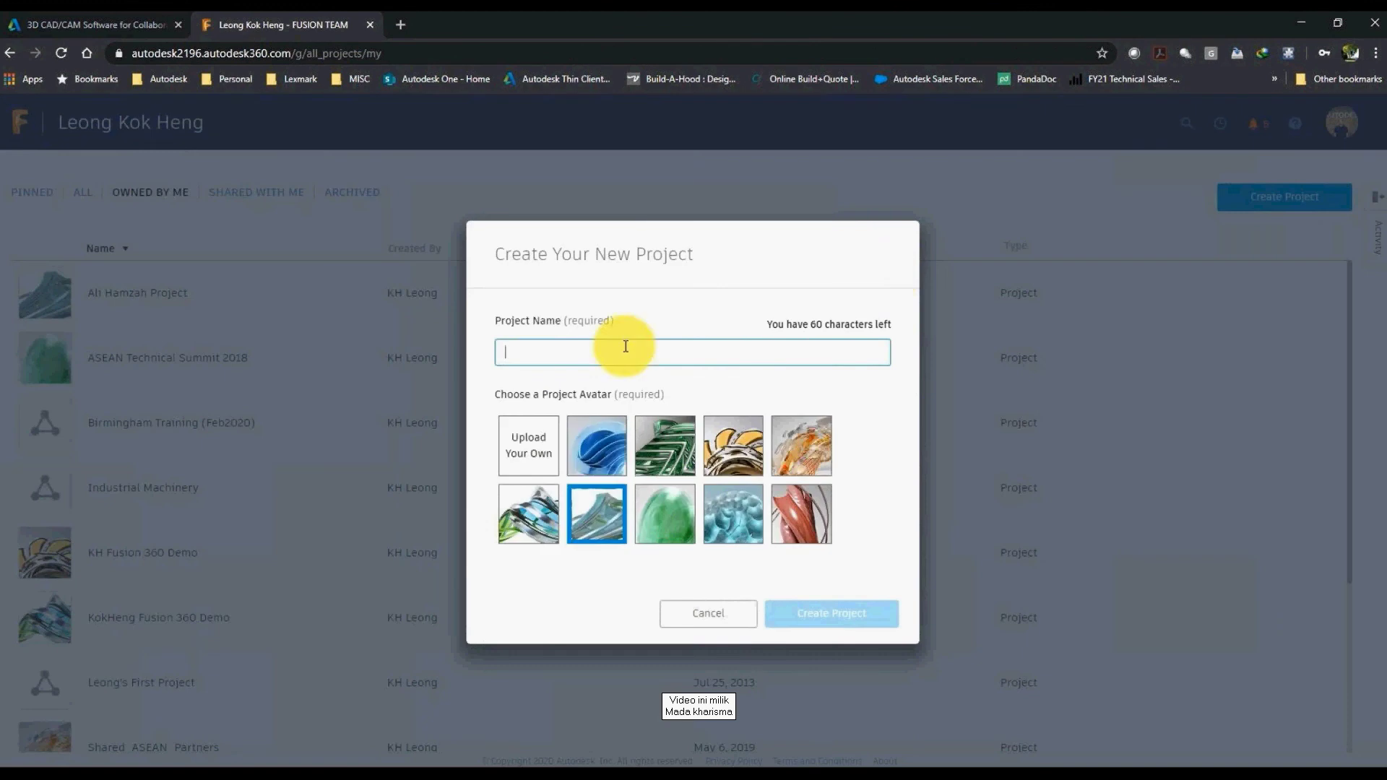
text(WorkFromHome)
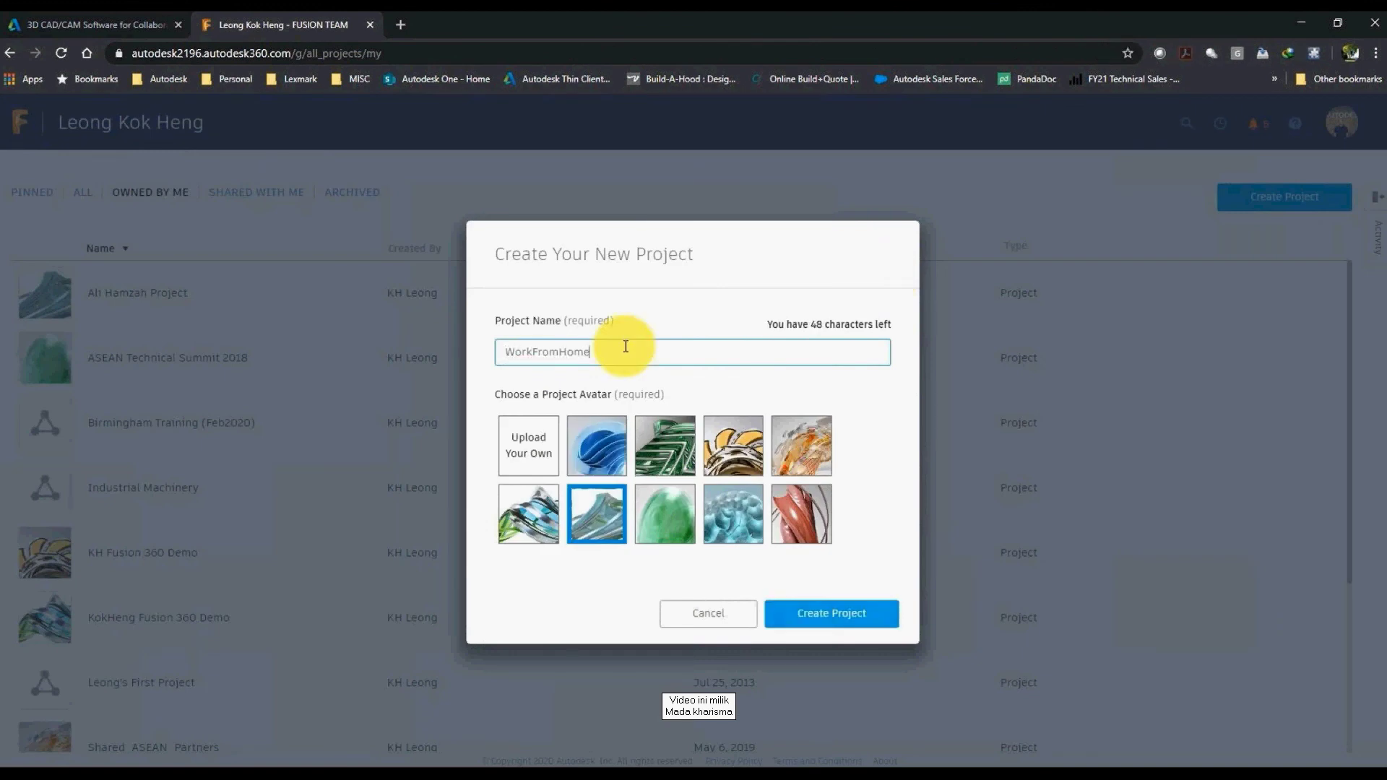
text(Project)
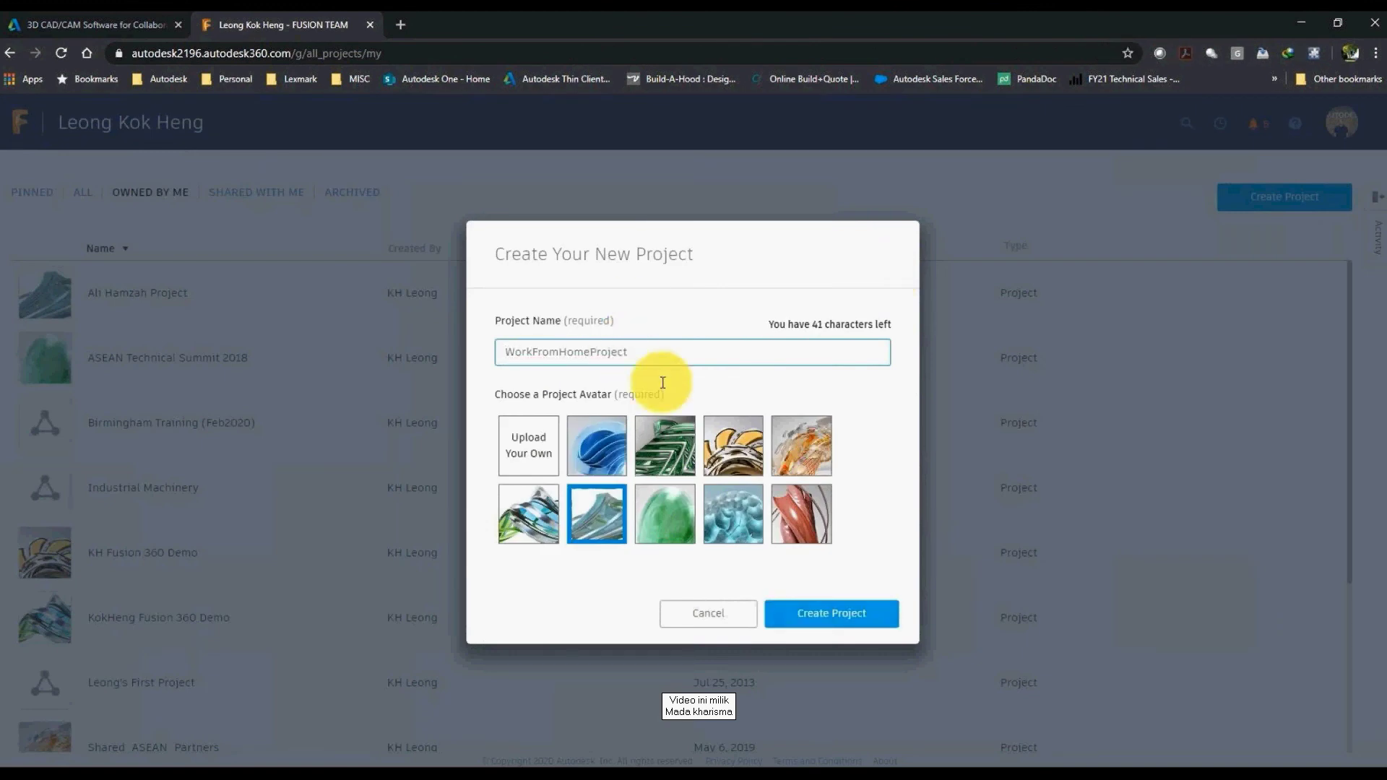
click(737, 527)
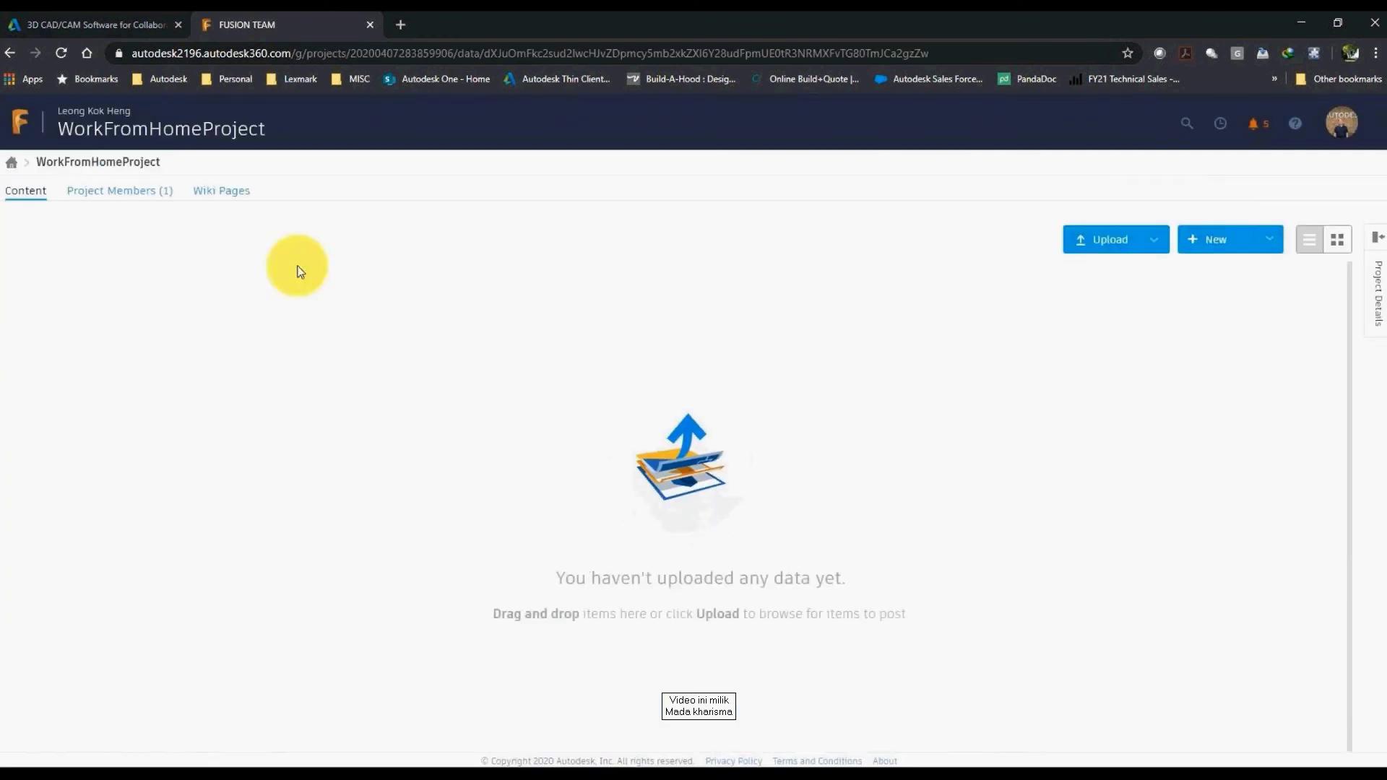
Step: Invite the second user's account to the project as a member and send the invitation
click(1376, 240)
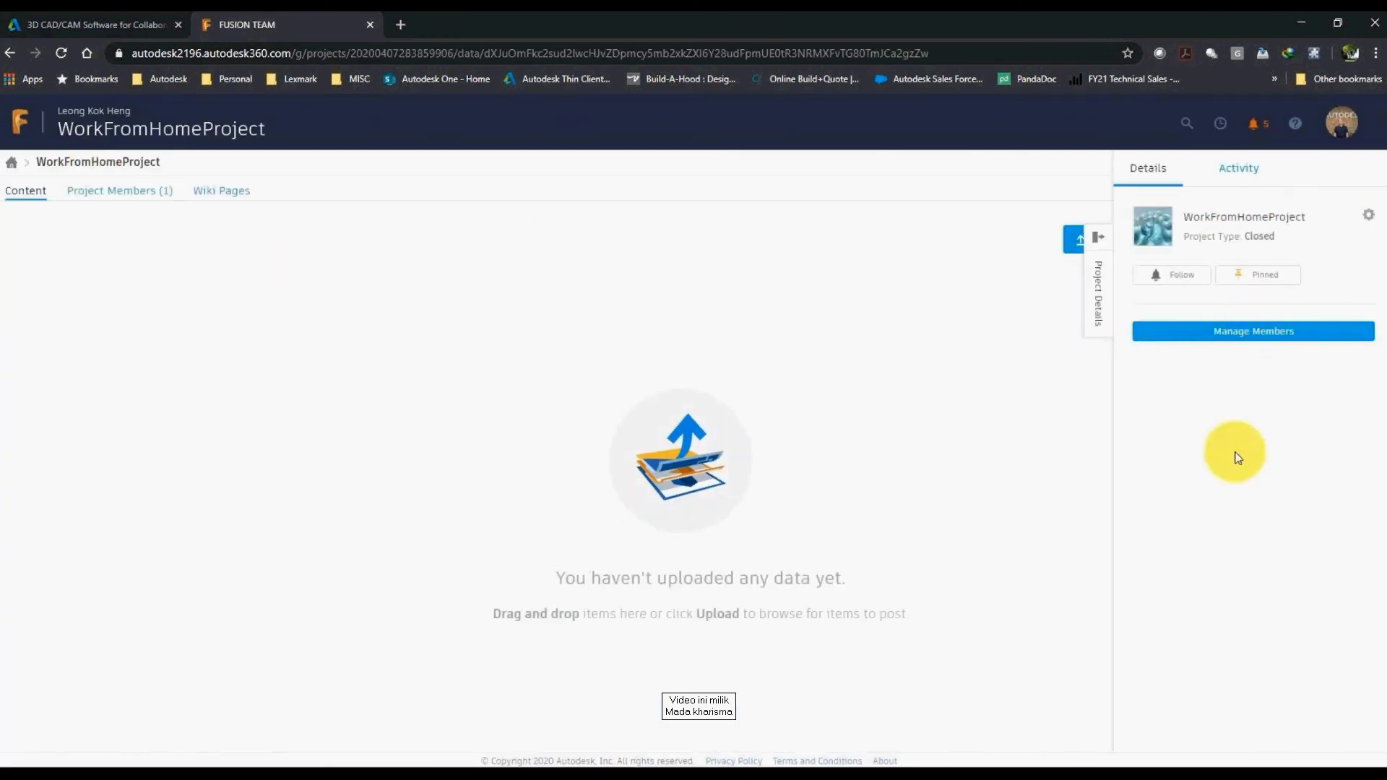
click(1273, 336)
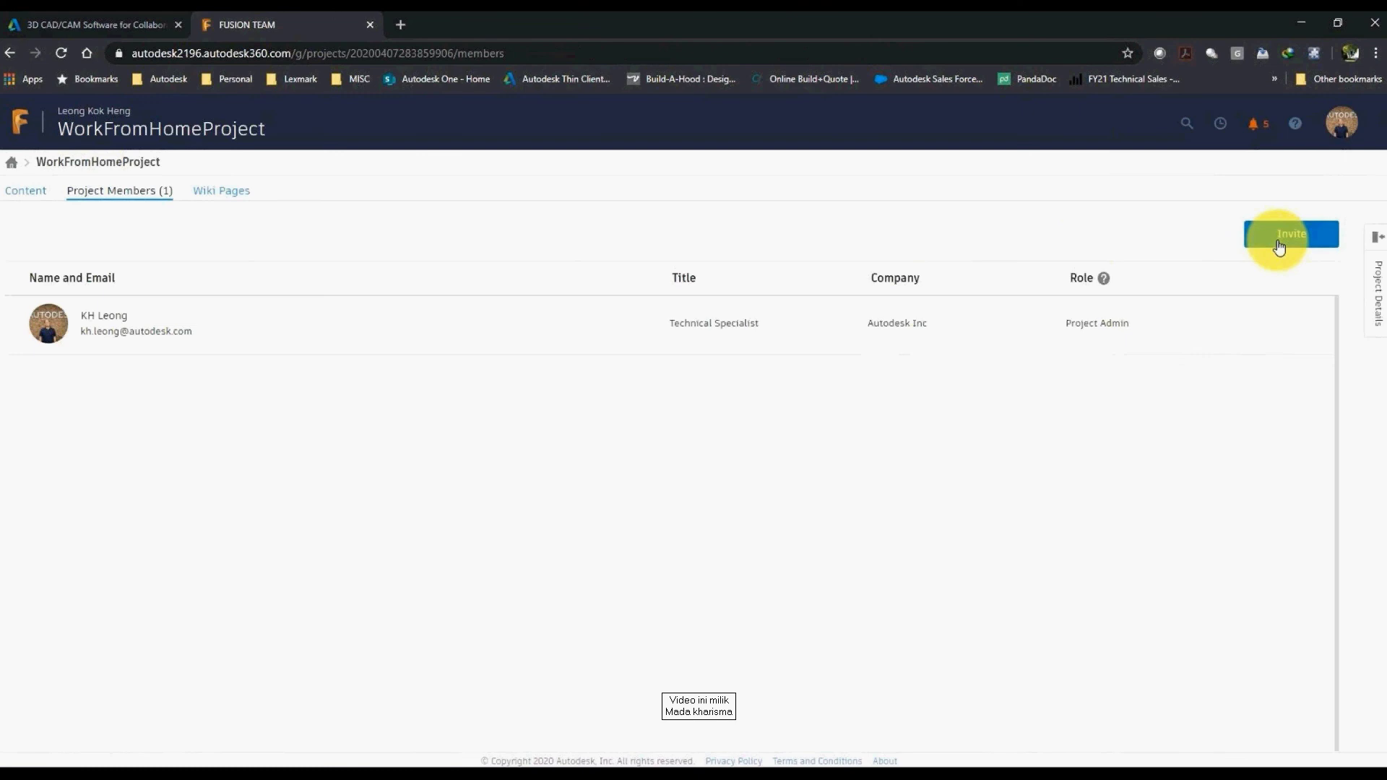
click(1270, 235)
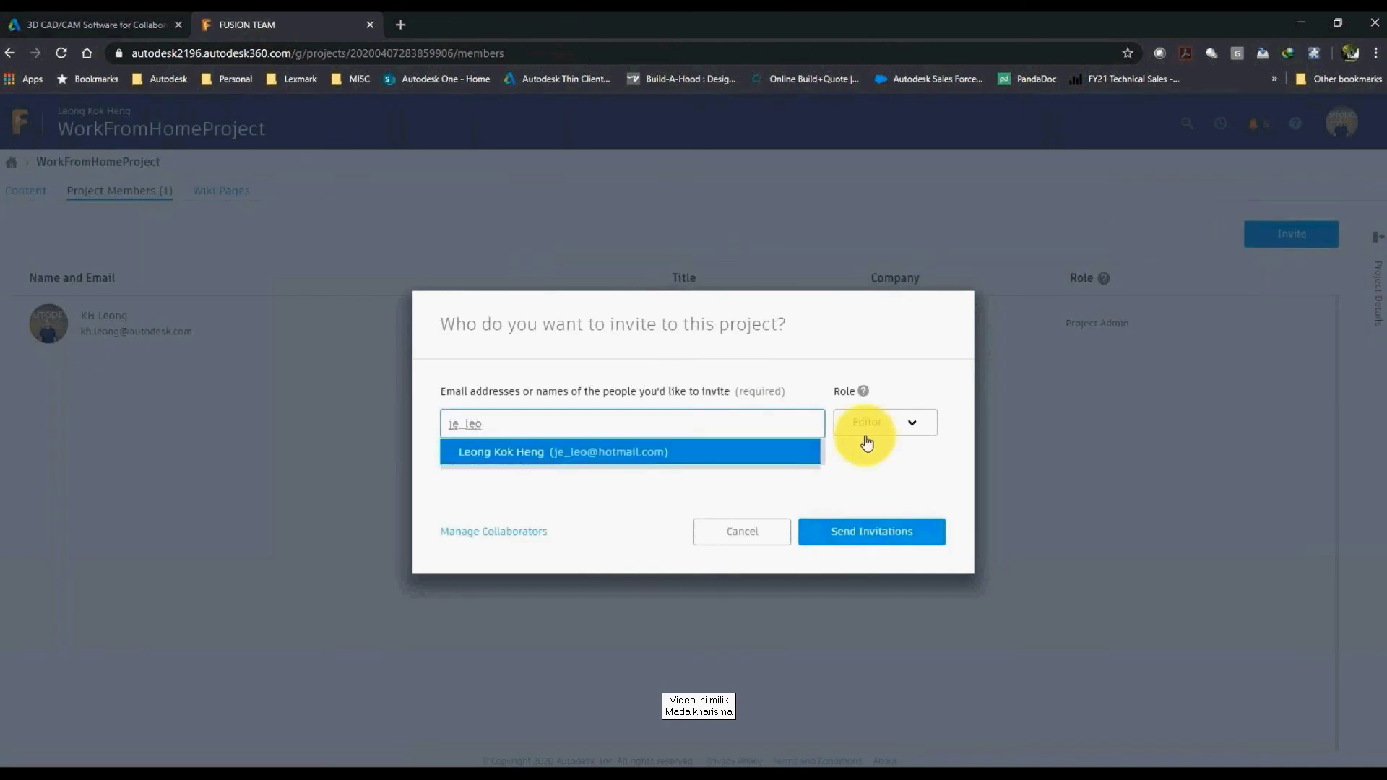
key(Return)
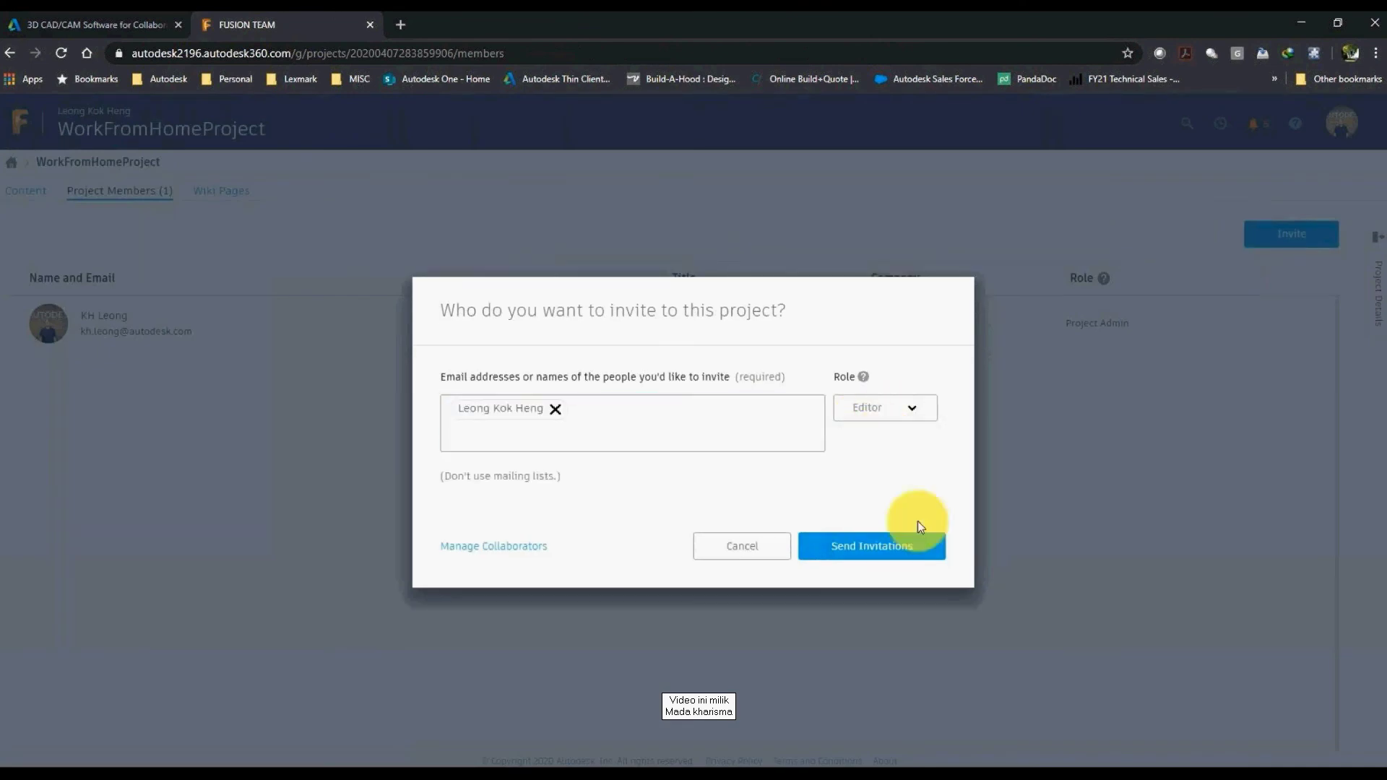
click(871, 550)
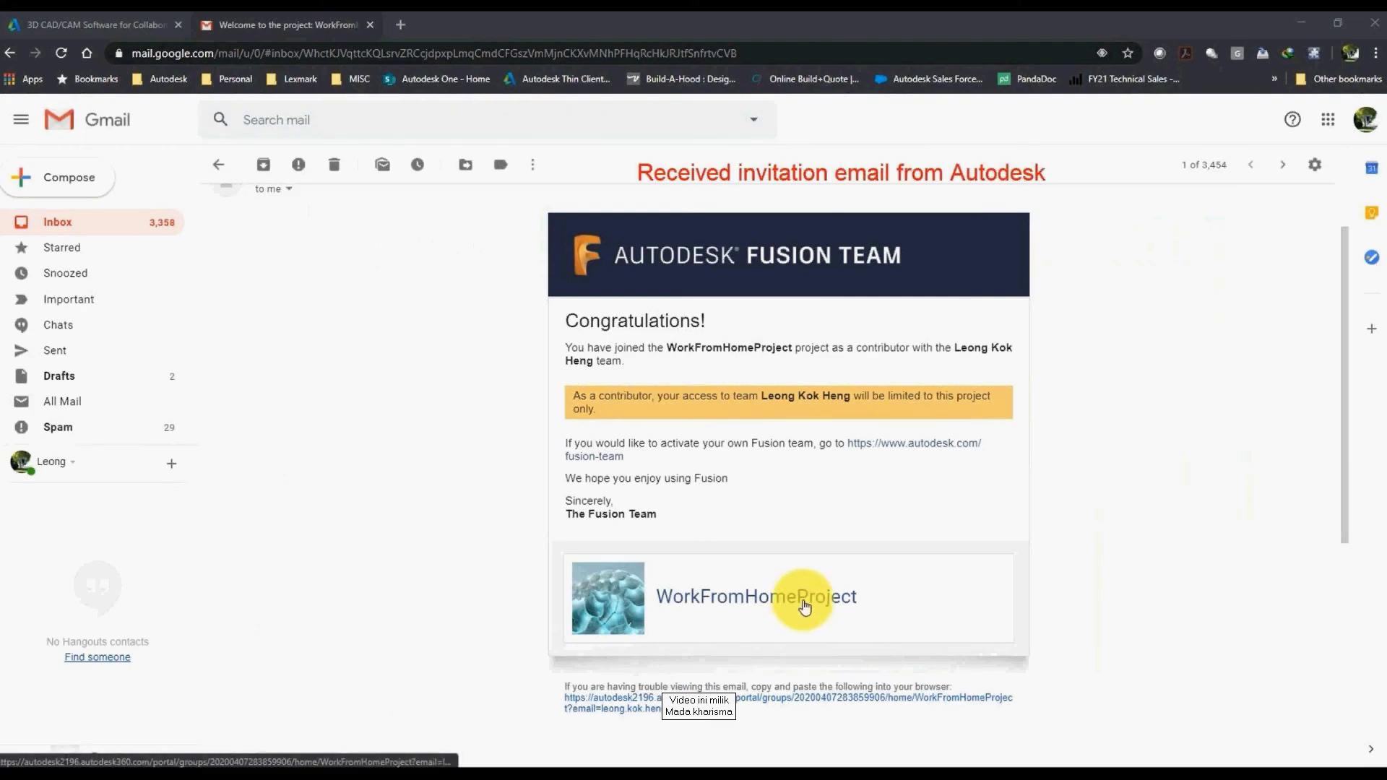
Step: Open WorkFromHomeProject from the welcome email, signing in with the invited user's e-mail and password
click(805, 605)
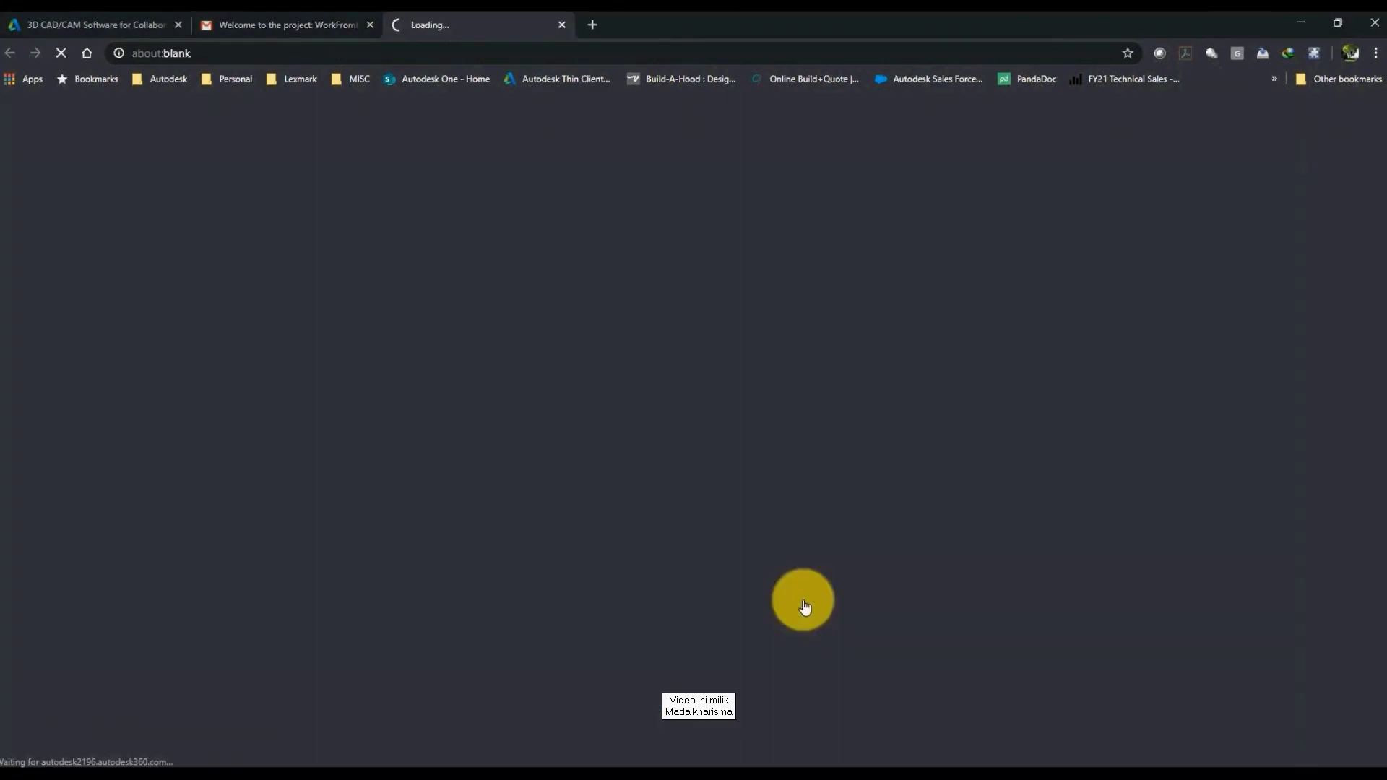
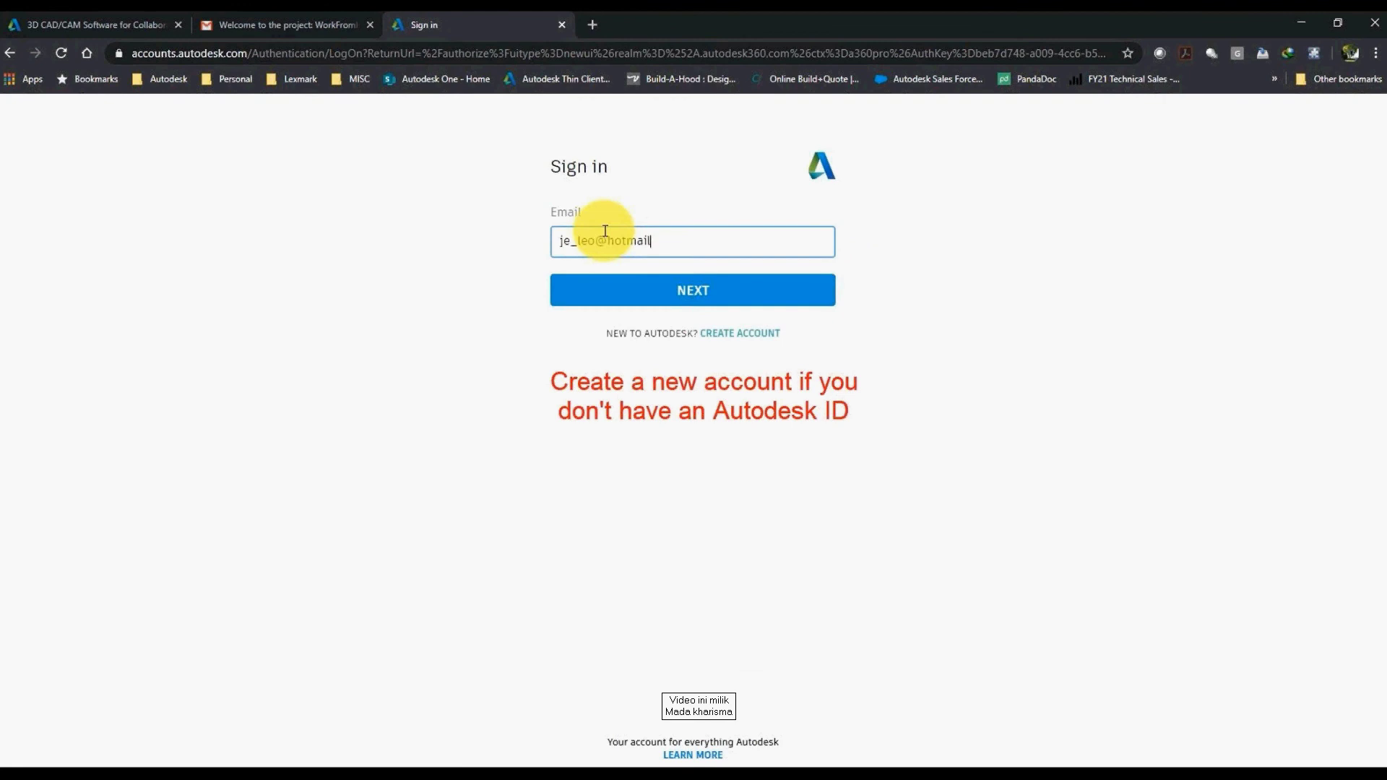
key(Return)
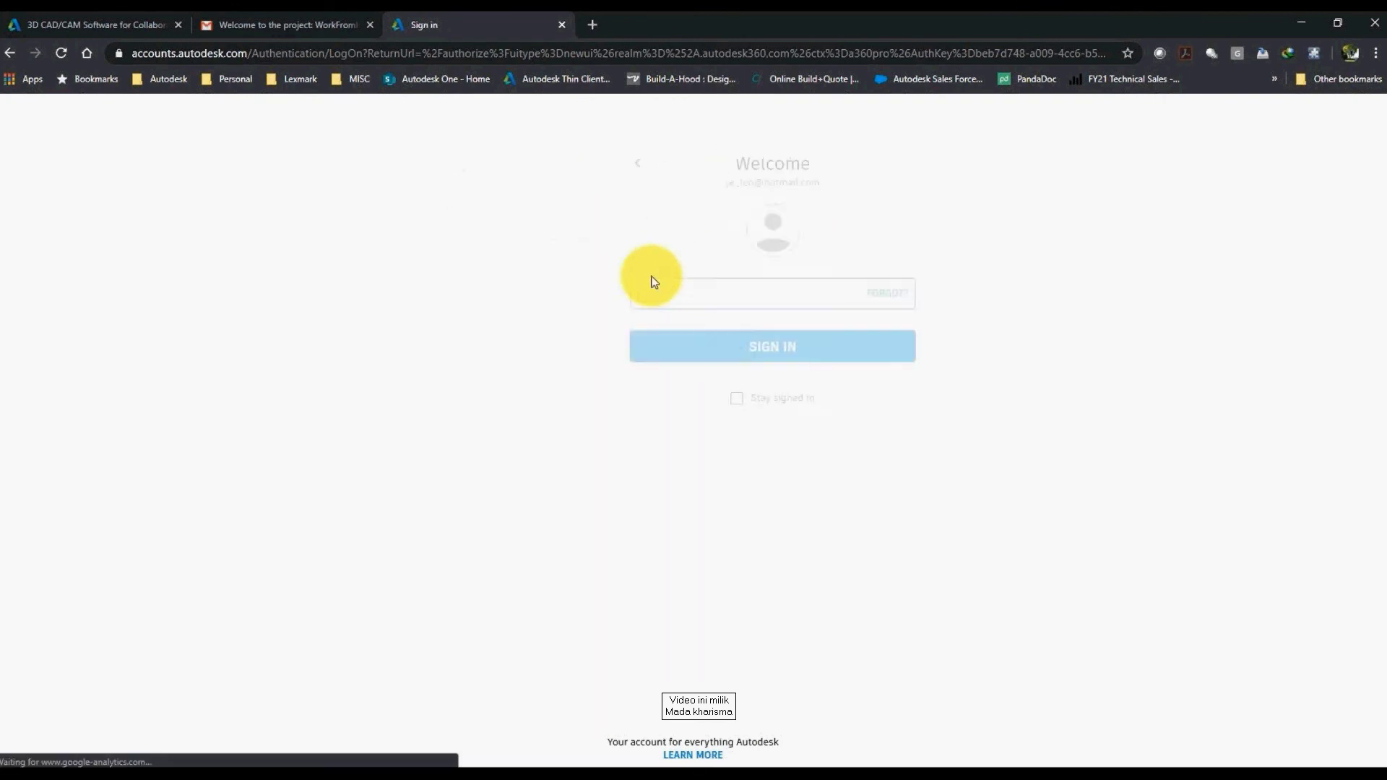
text(*********)
key(Return)
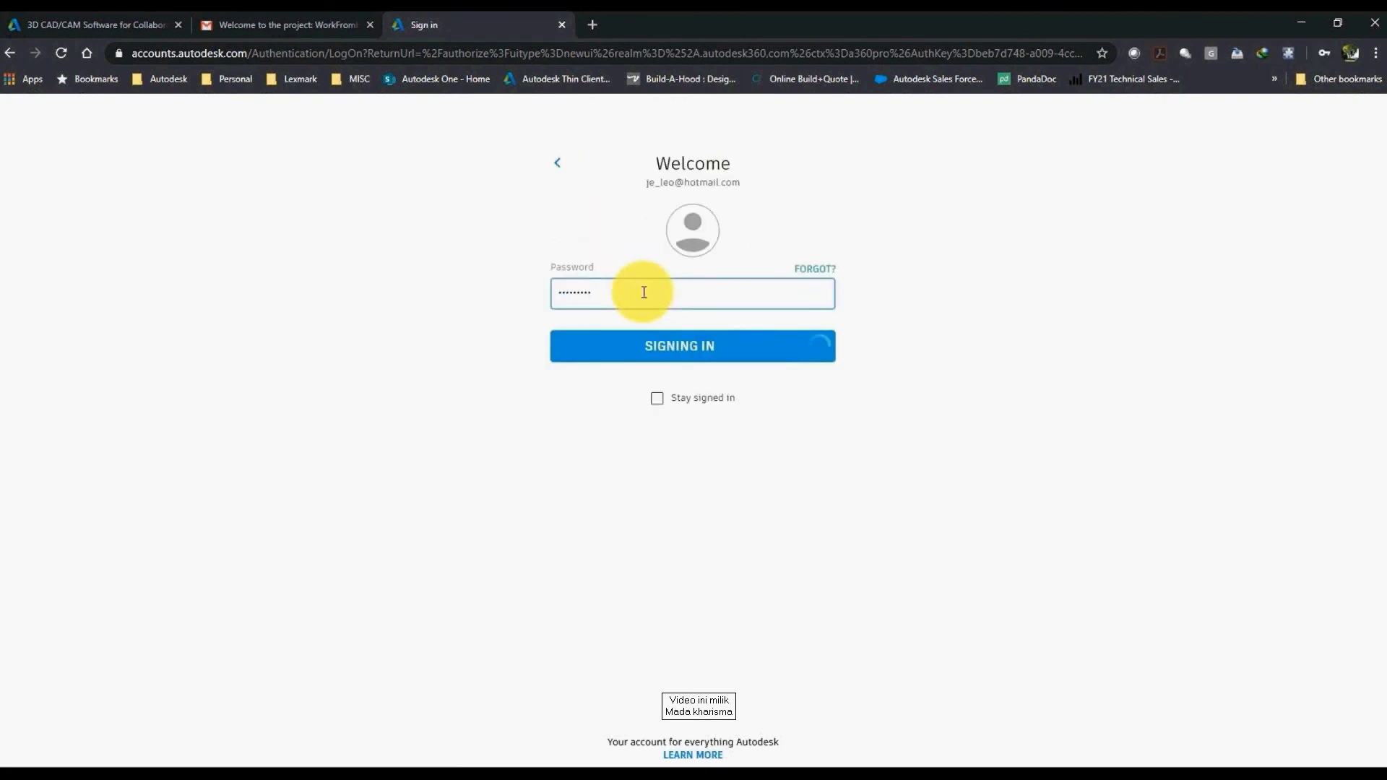
click(1343, 117)
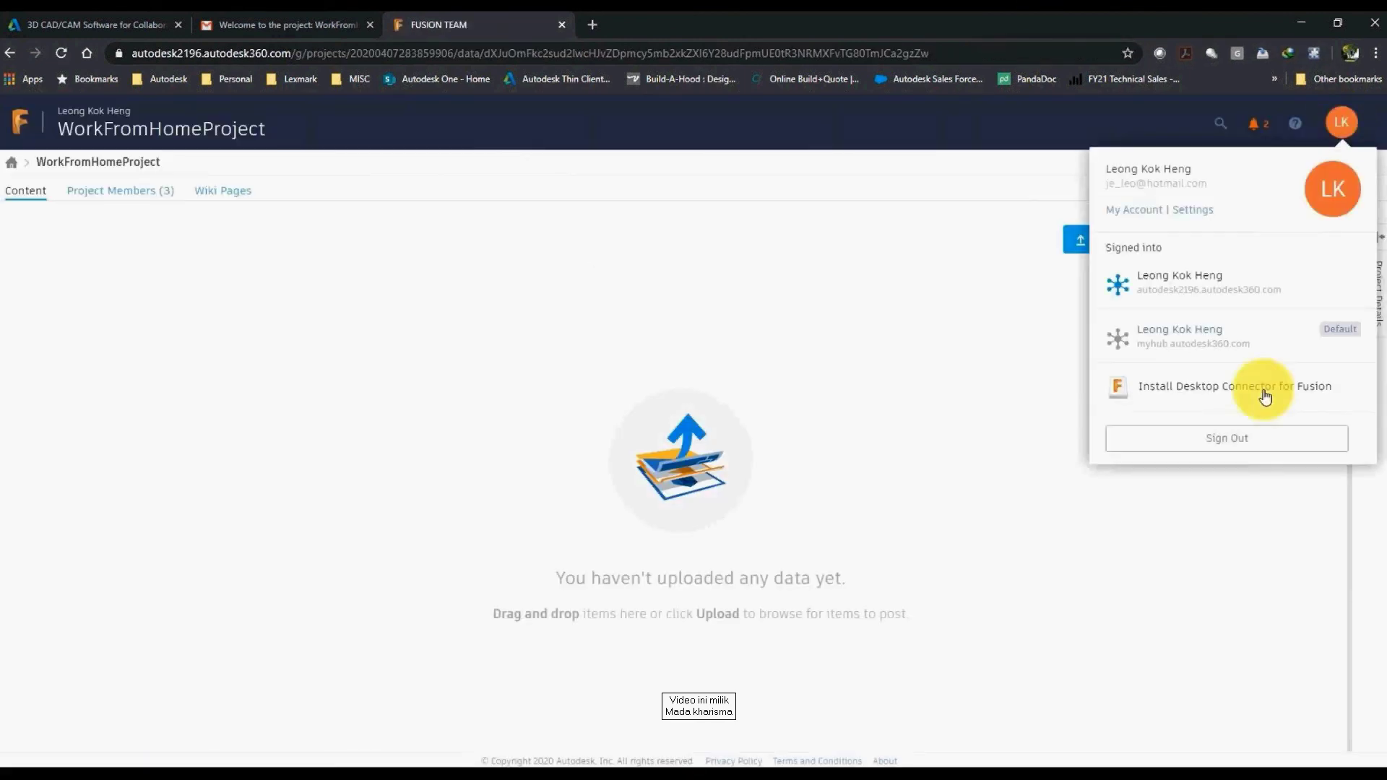
Step: Download the Desktop Connector installer, run it, accept the licence, and install
click(1263, 394)
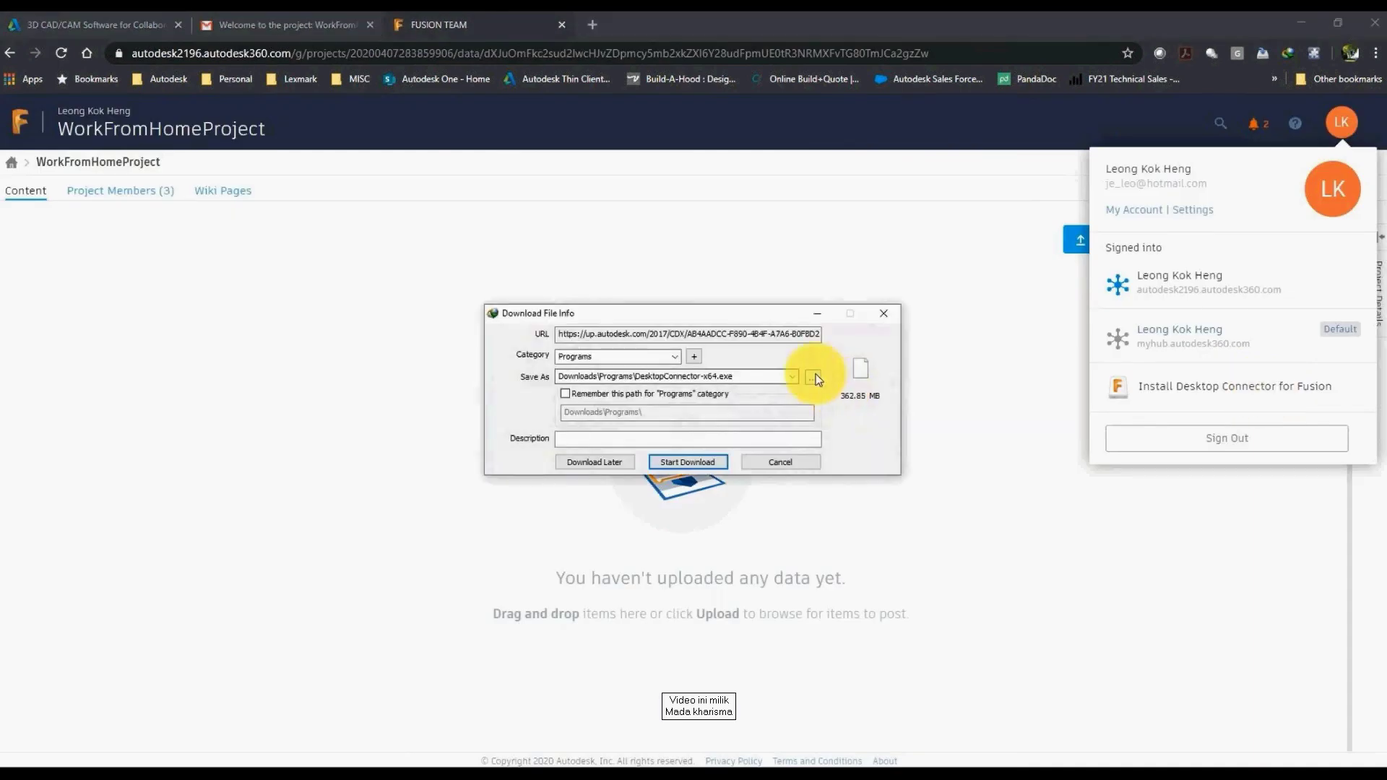
click(814, 376)
click(1160, 643)
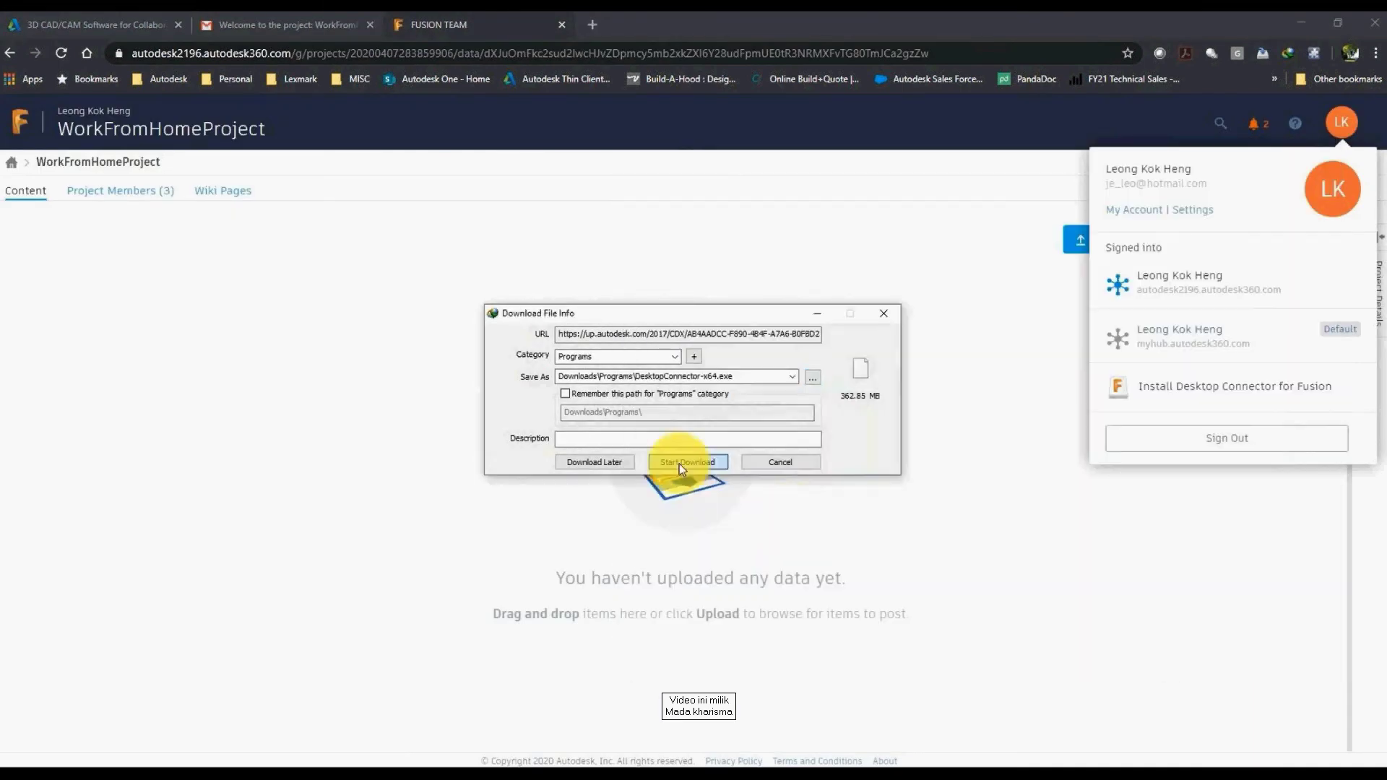
click(690, 463)
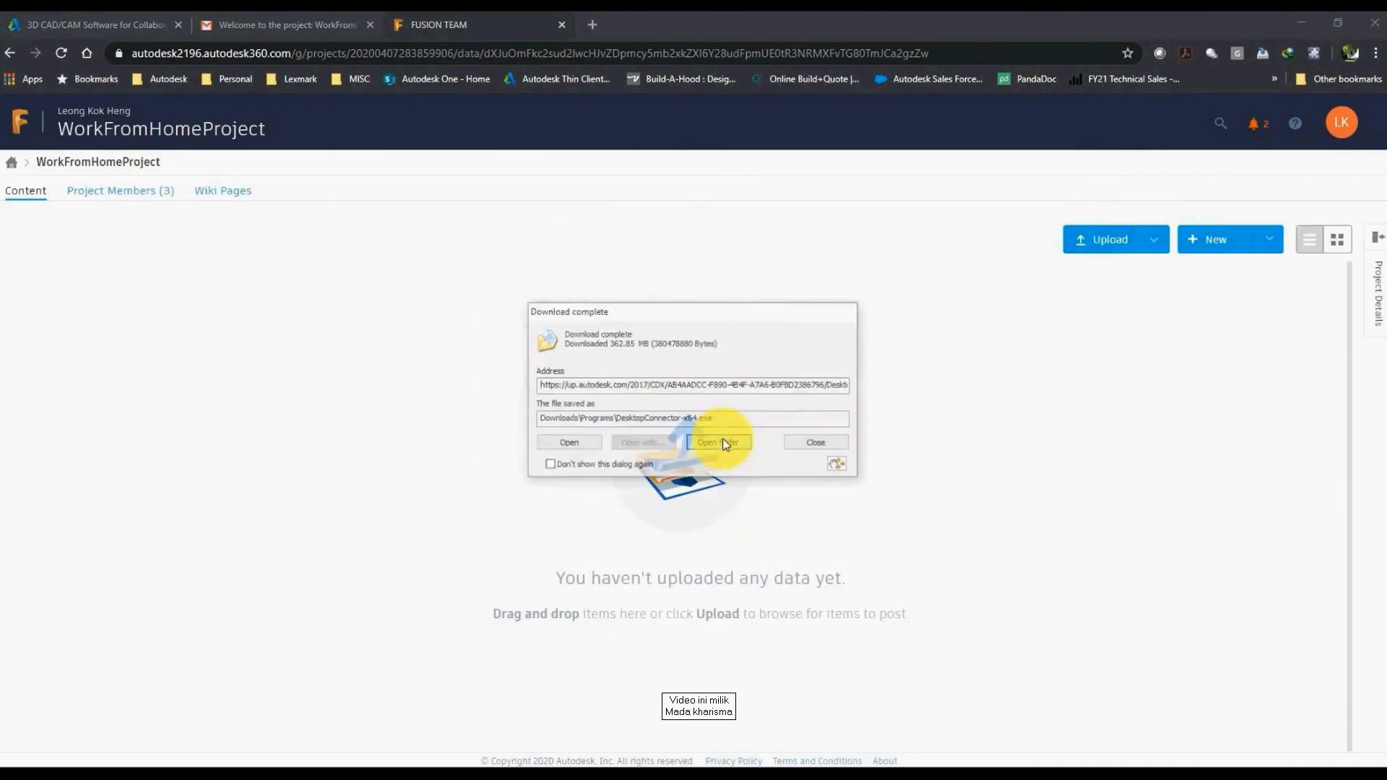
click(722, 442)
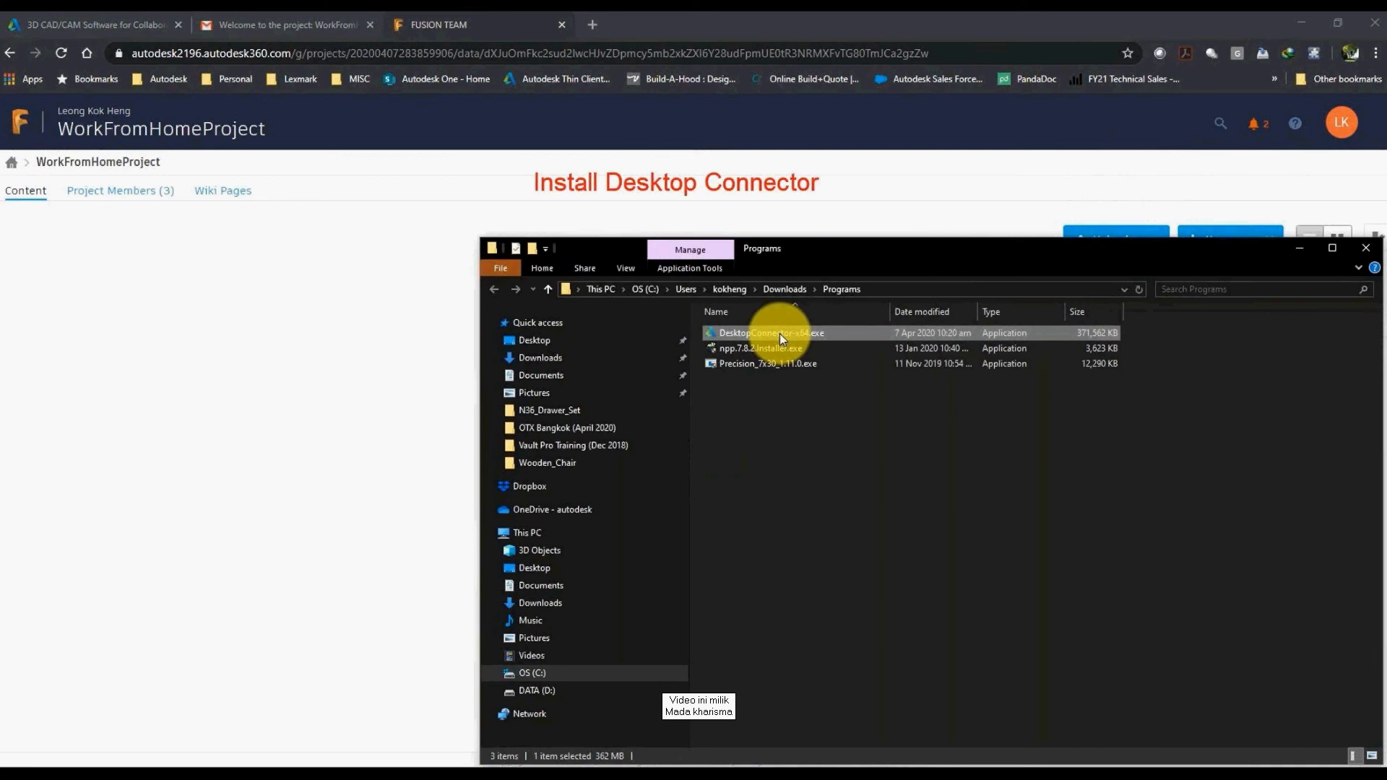
double_click(779, 333)
click(673, 452)
click(752, 487)
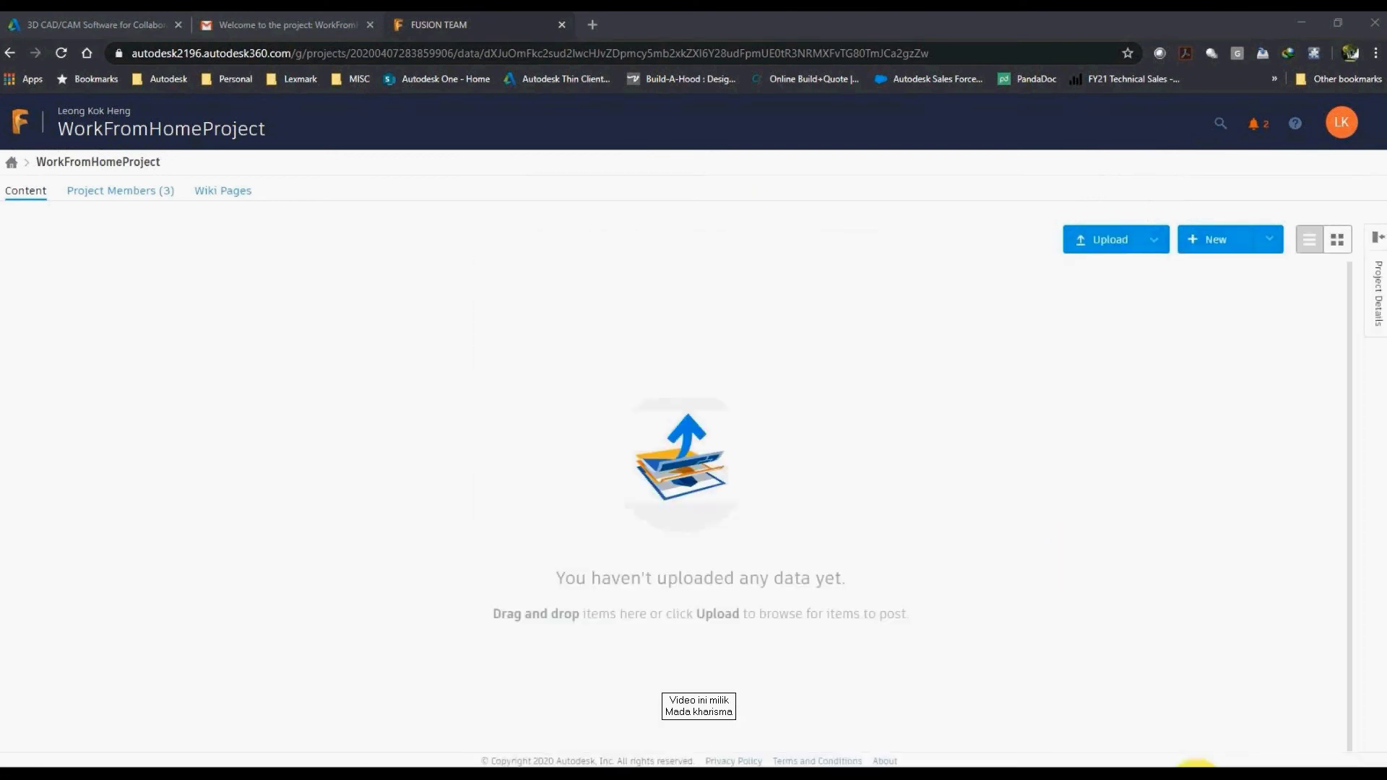
Step: Sign in to Desktop Connector from the tray with the second user's e-mail and password
click(1185, 773)
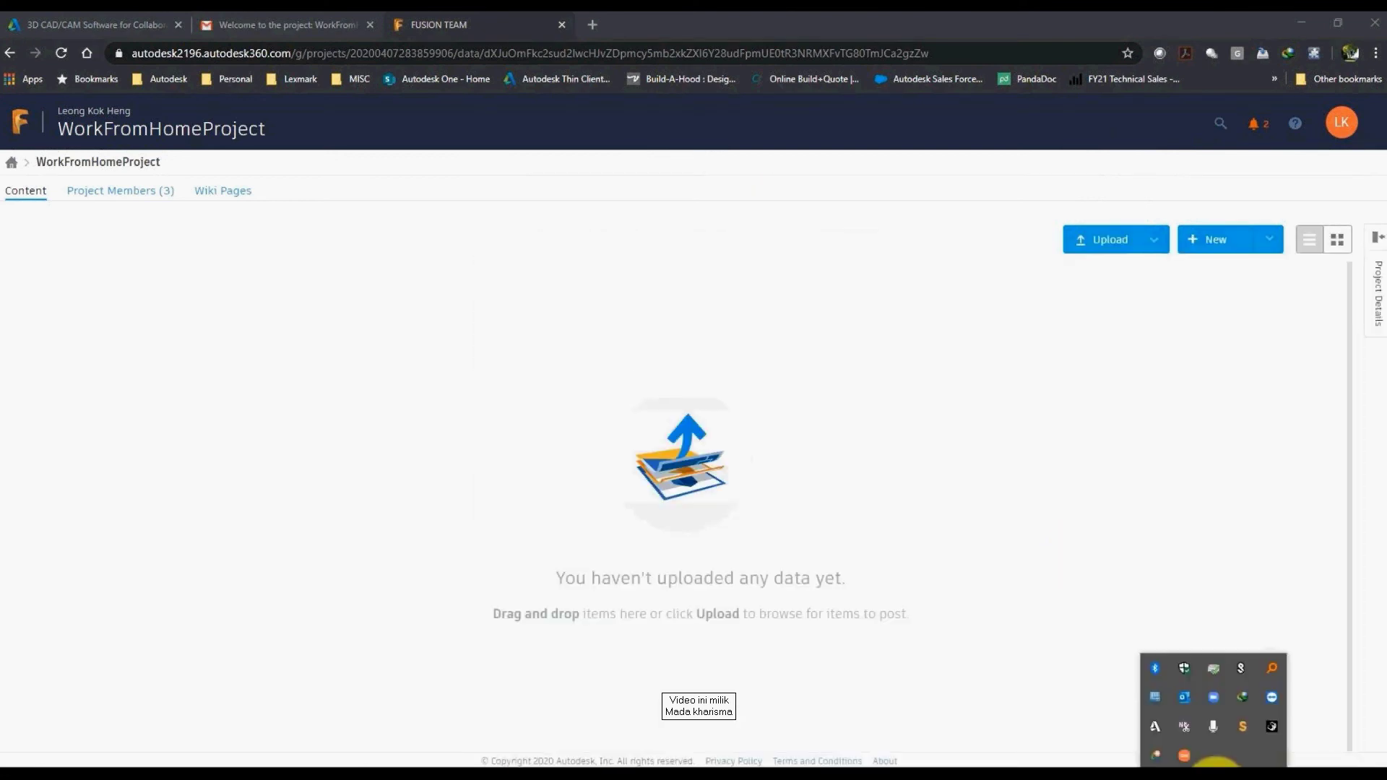
right_click(1156, 728)
click(1100, 619)
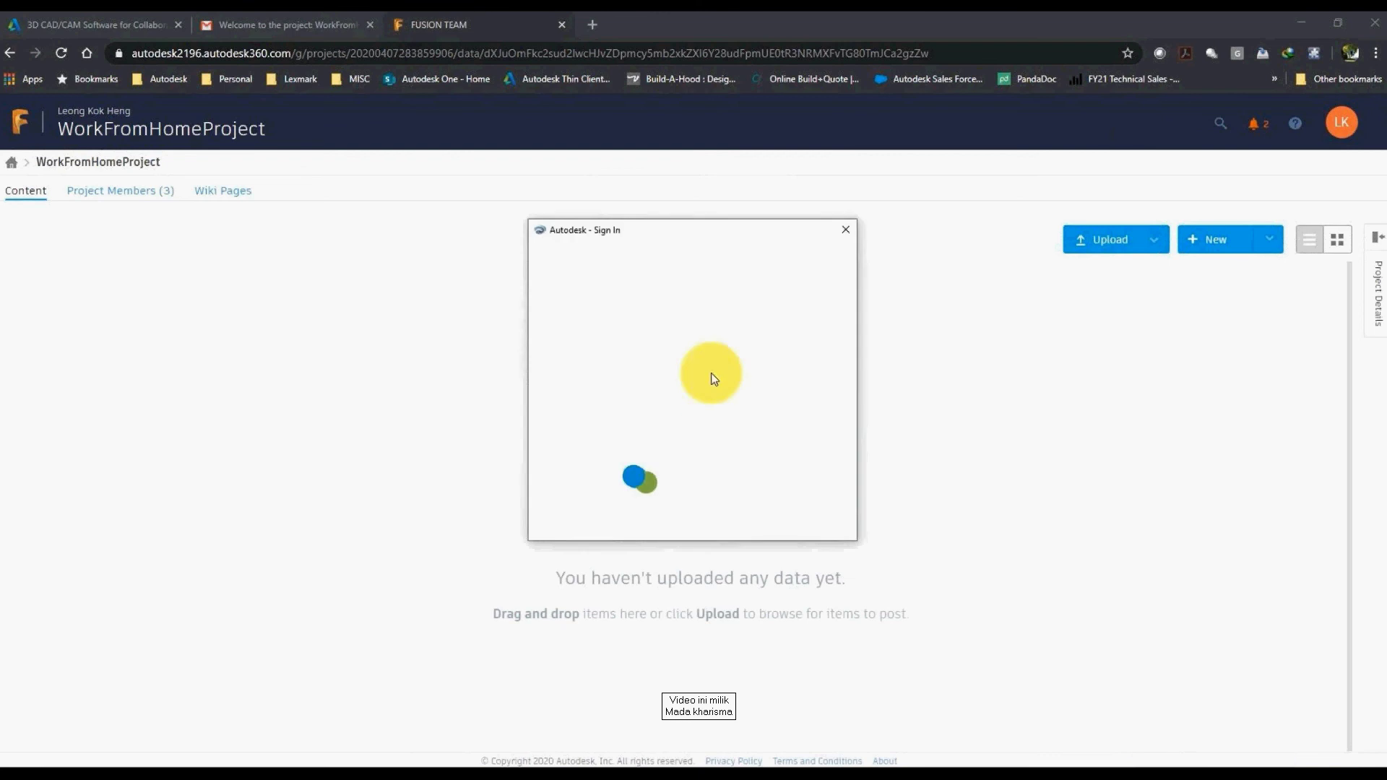
click(672, 340)
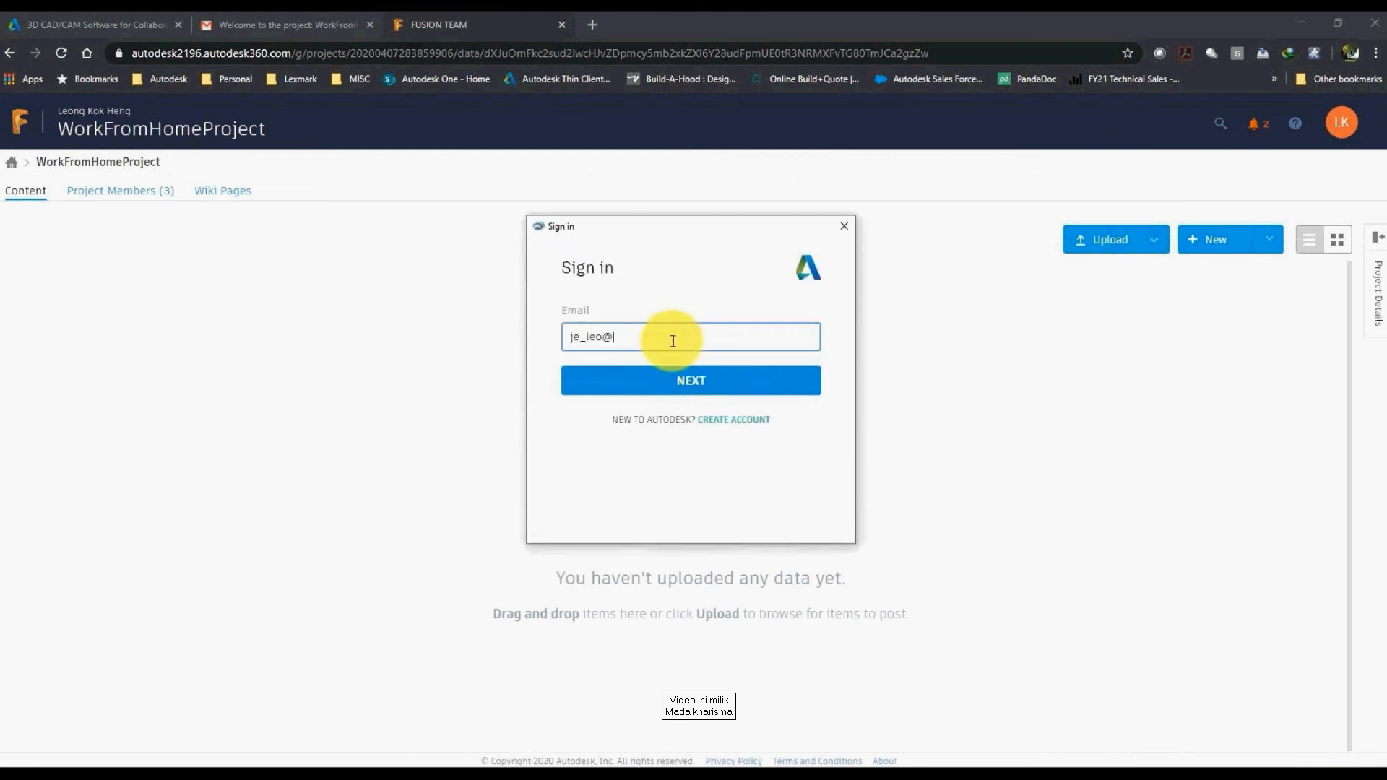
key(Return)
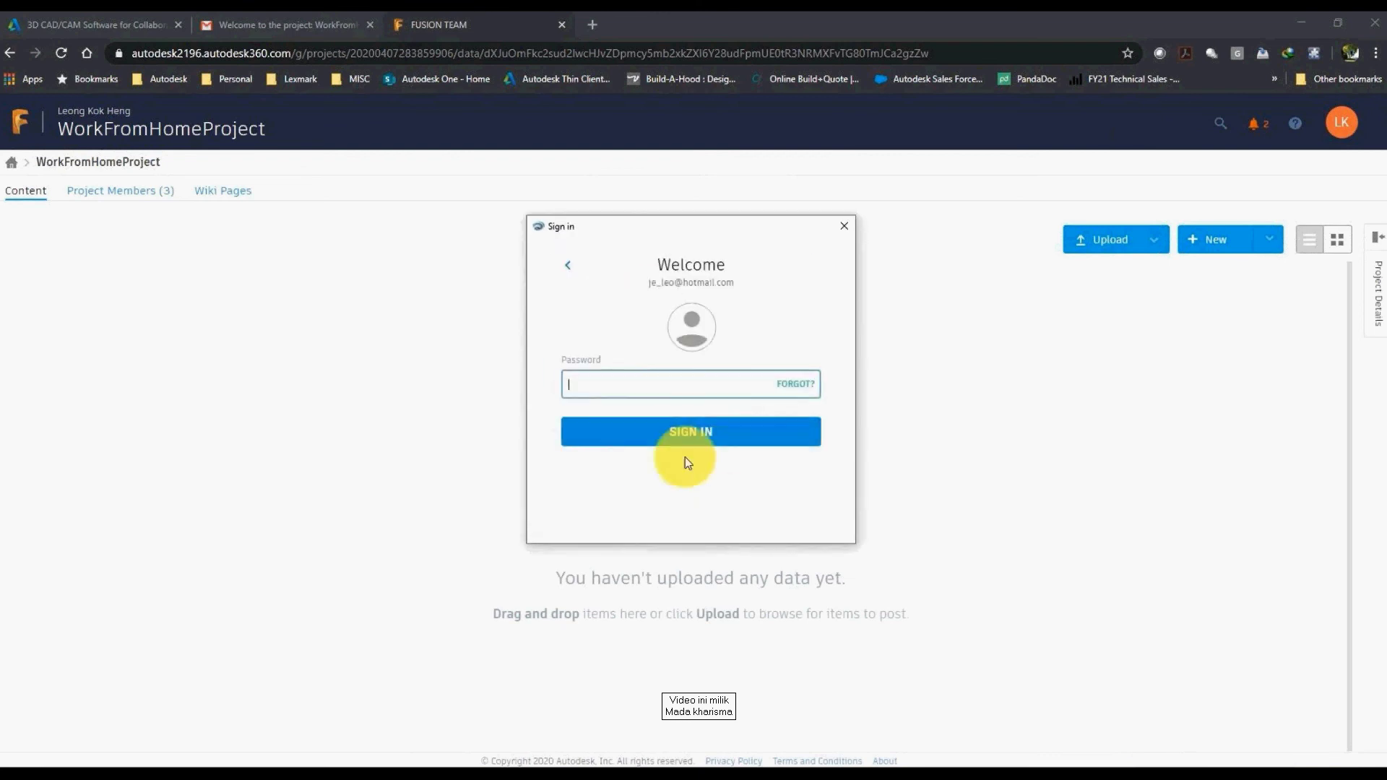
text(********)
key(Return)
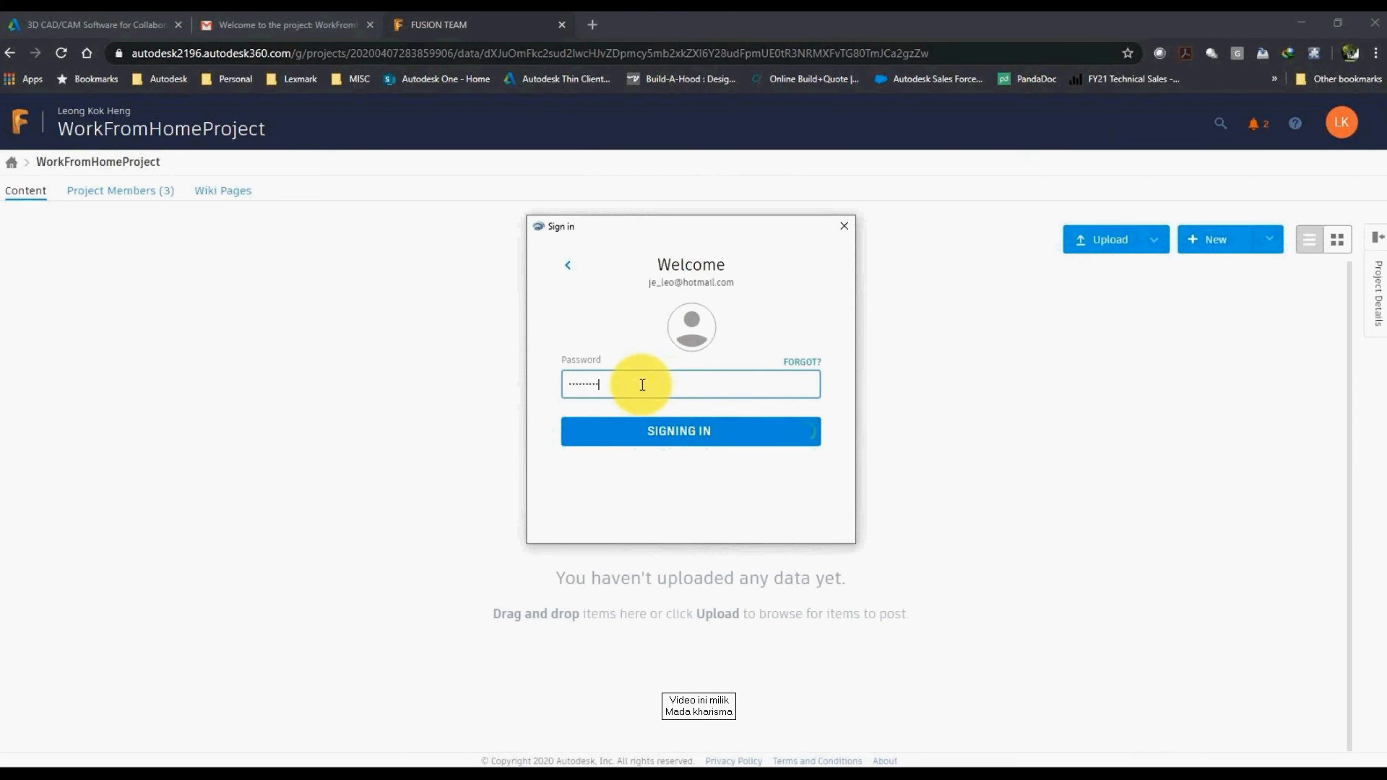
key(super+e)
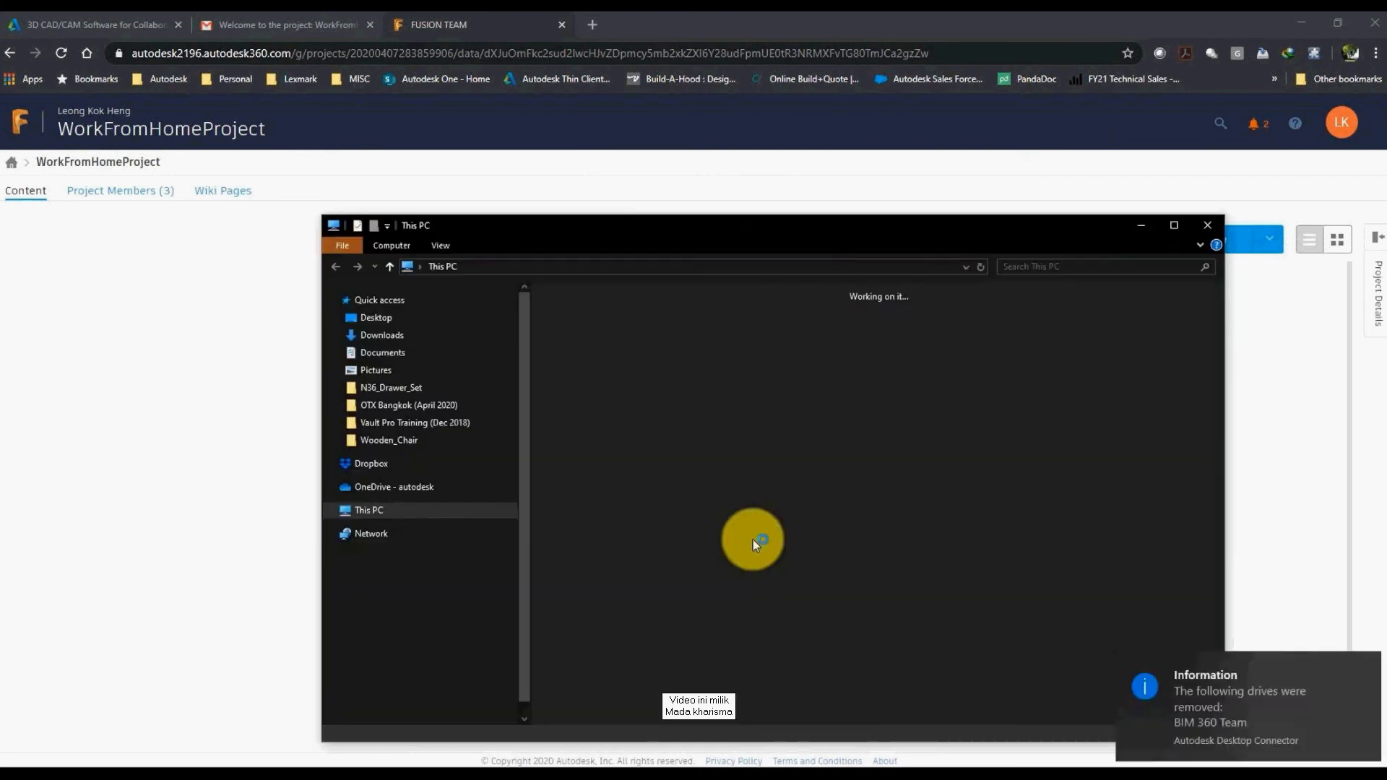
Step: Open Fusion 360 drive > team hub > WorkFromHomeProject in File Explorer
click(787, 471)
double_click(787, 469)
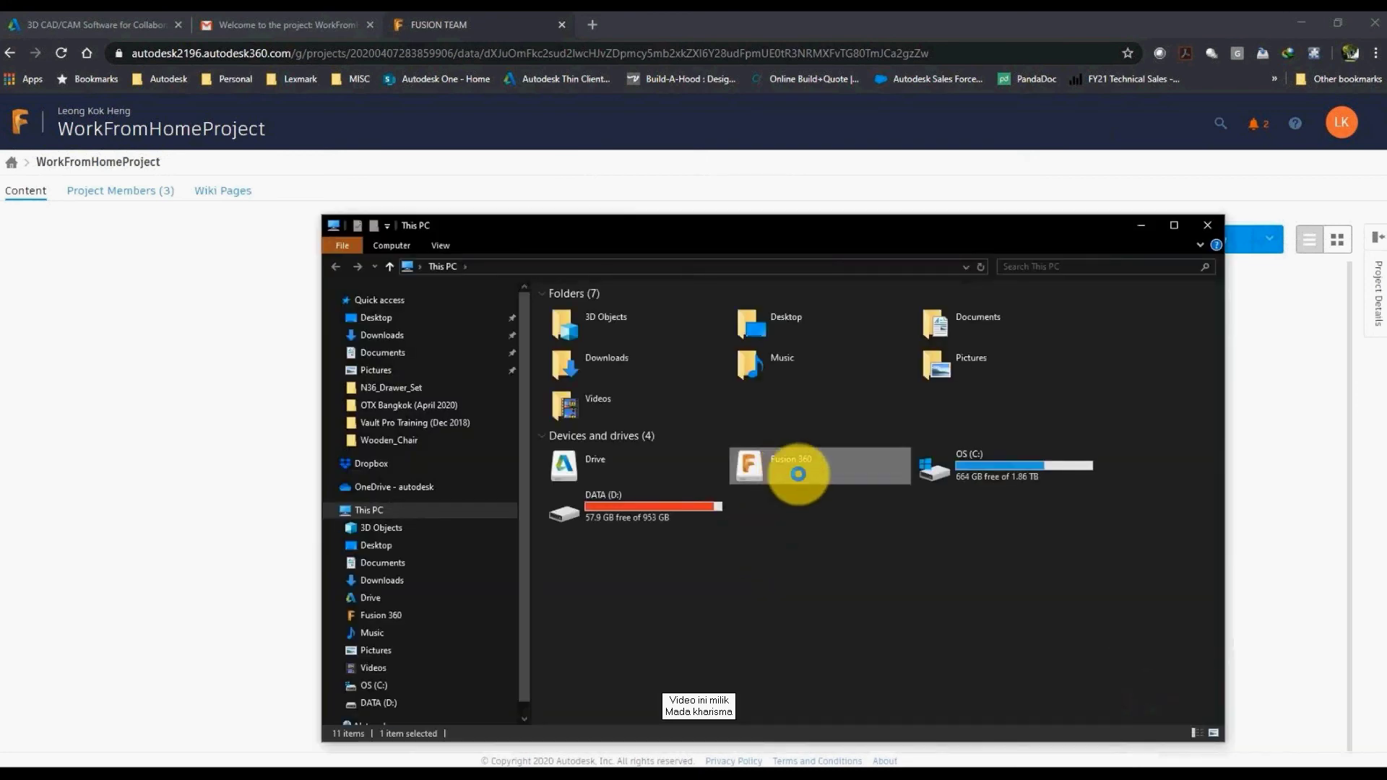
click(604, 318)
double_click(609, 331)
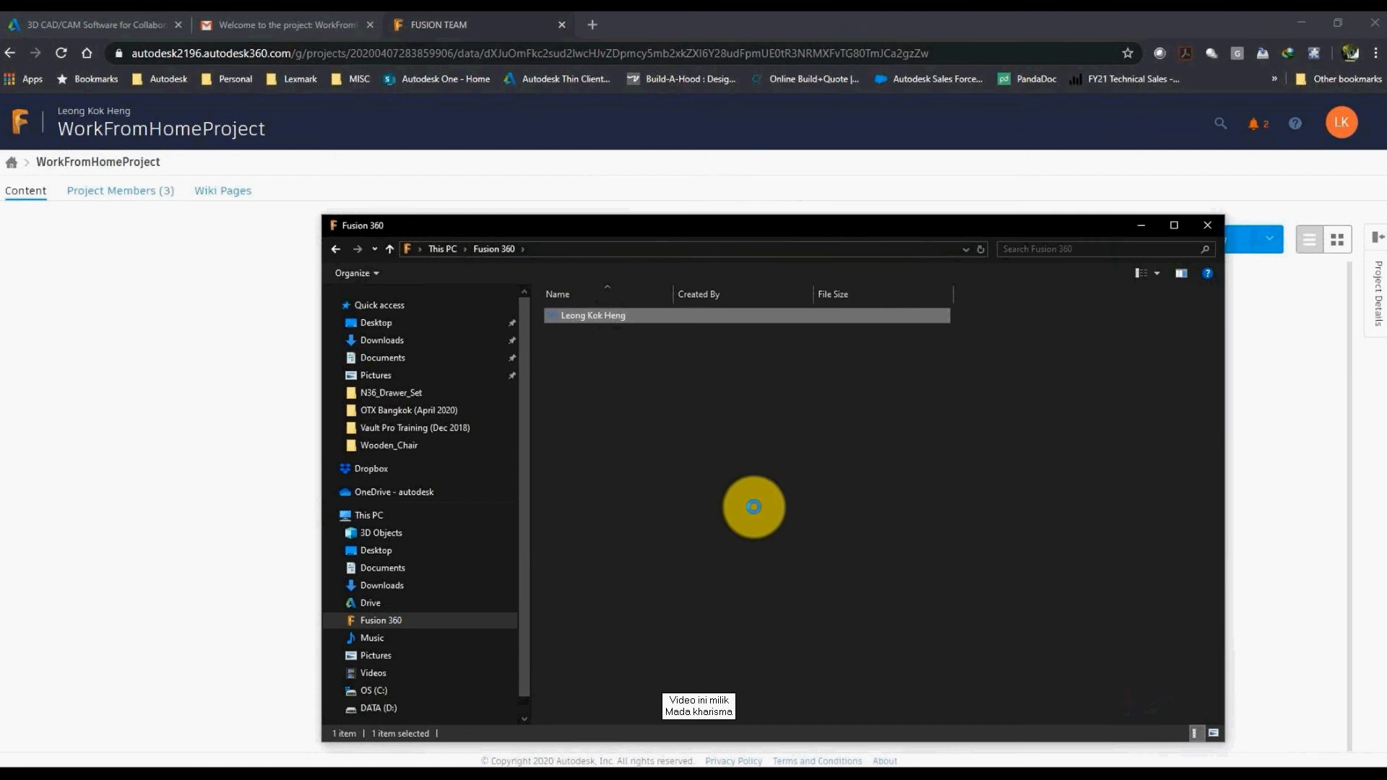
click(618, 350)
double_click(617, 350)
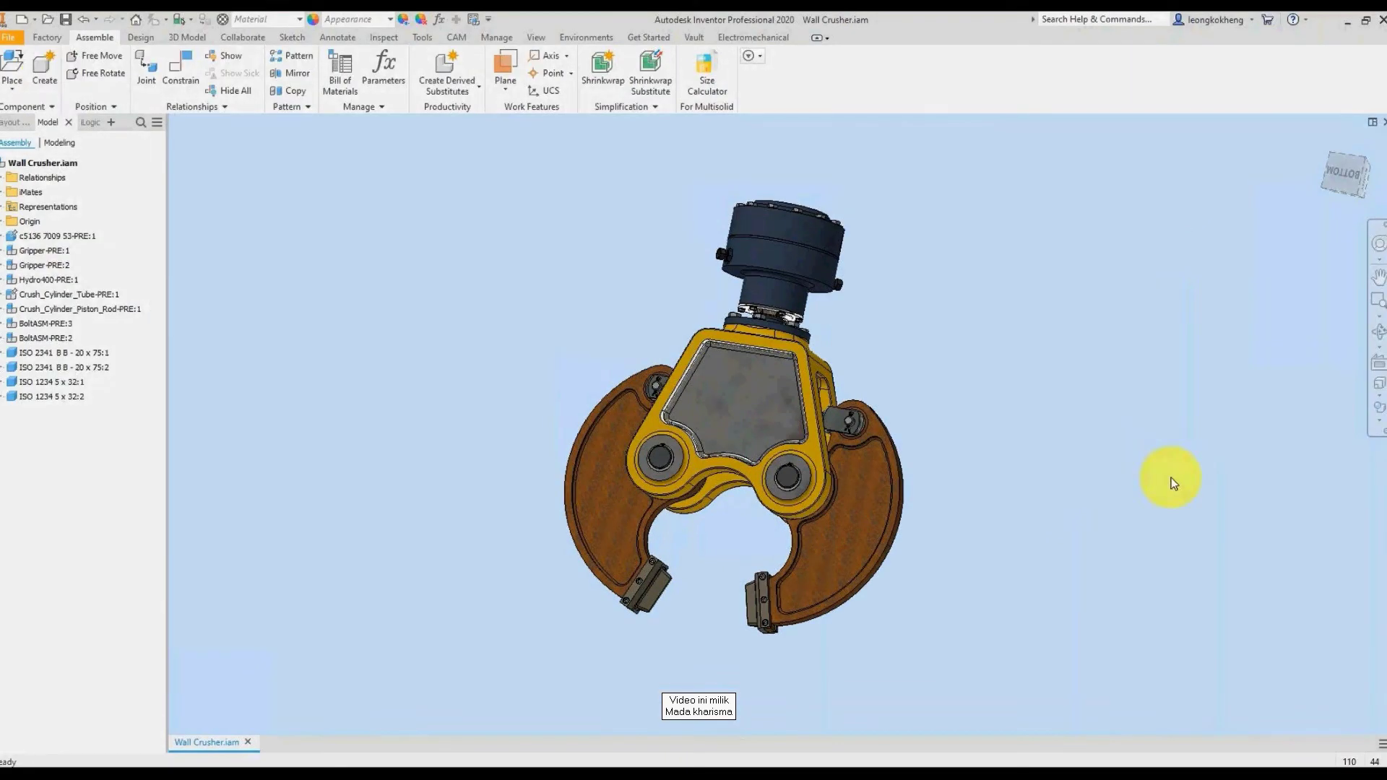
Step: Use Save Copy As and browse to Fusion 360 > team hub > WorkFromHomeProject
click(9, 37)
mouse_move(82, 196)
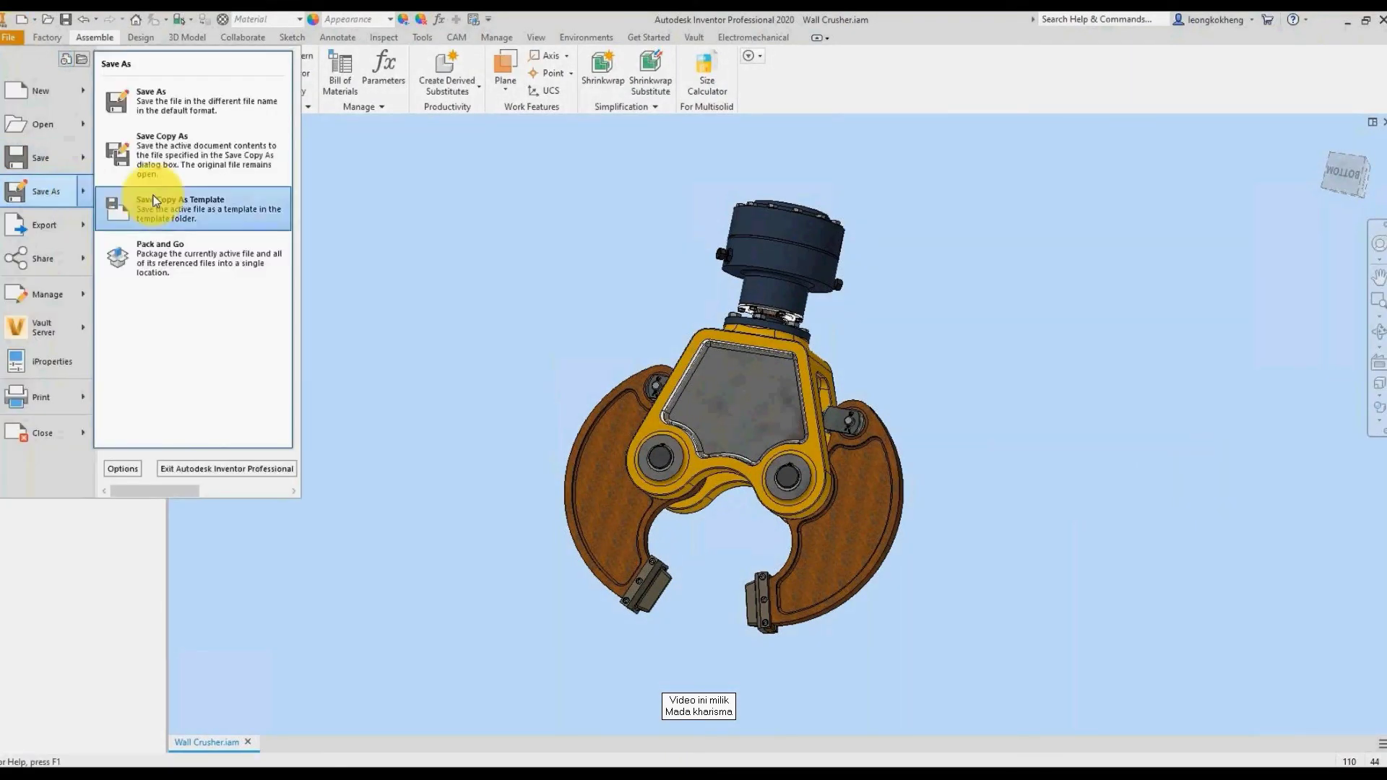
click(177, 169)
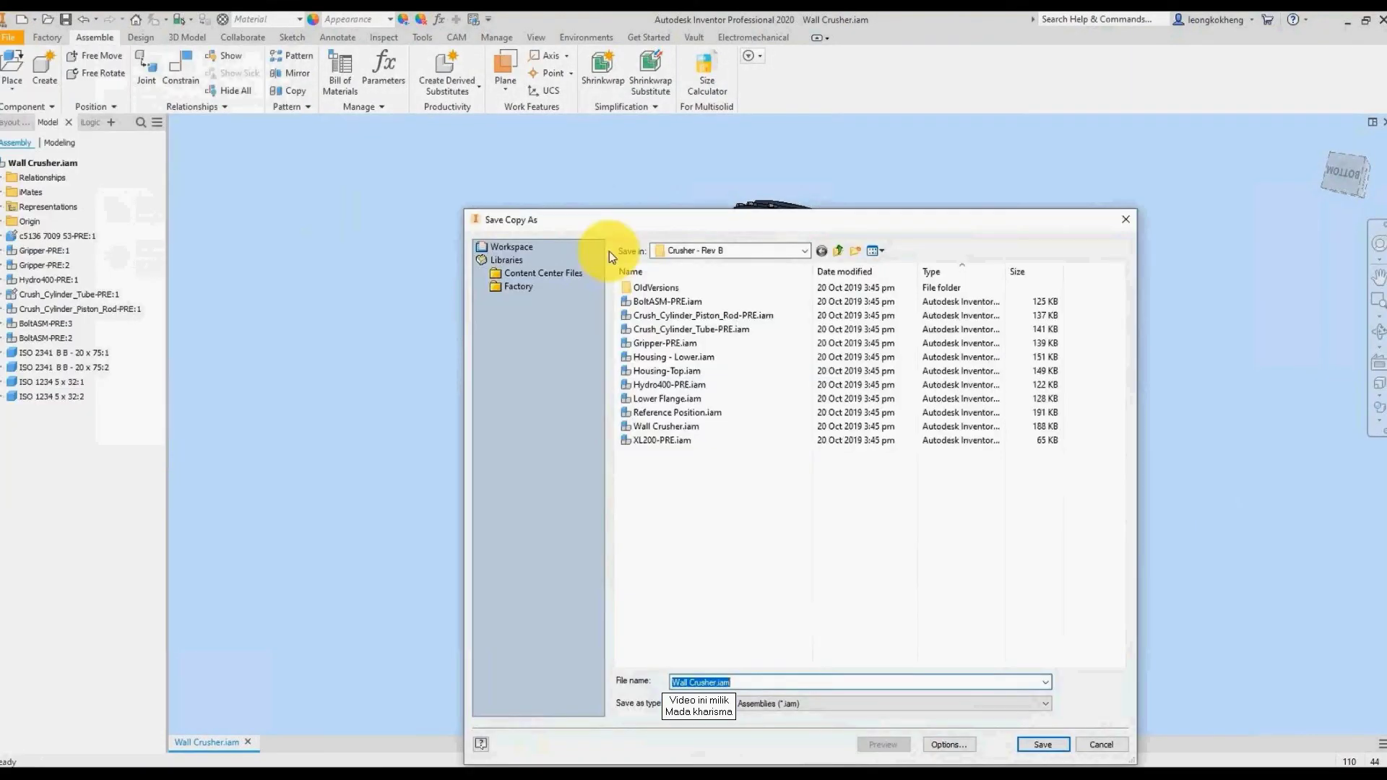
click(730, 250)
click(705, 310)
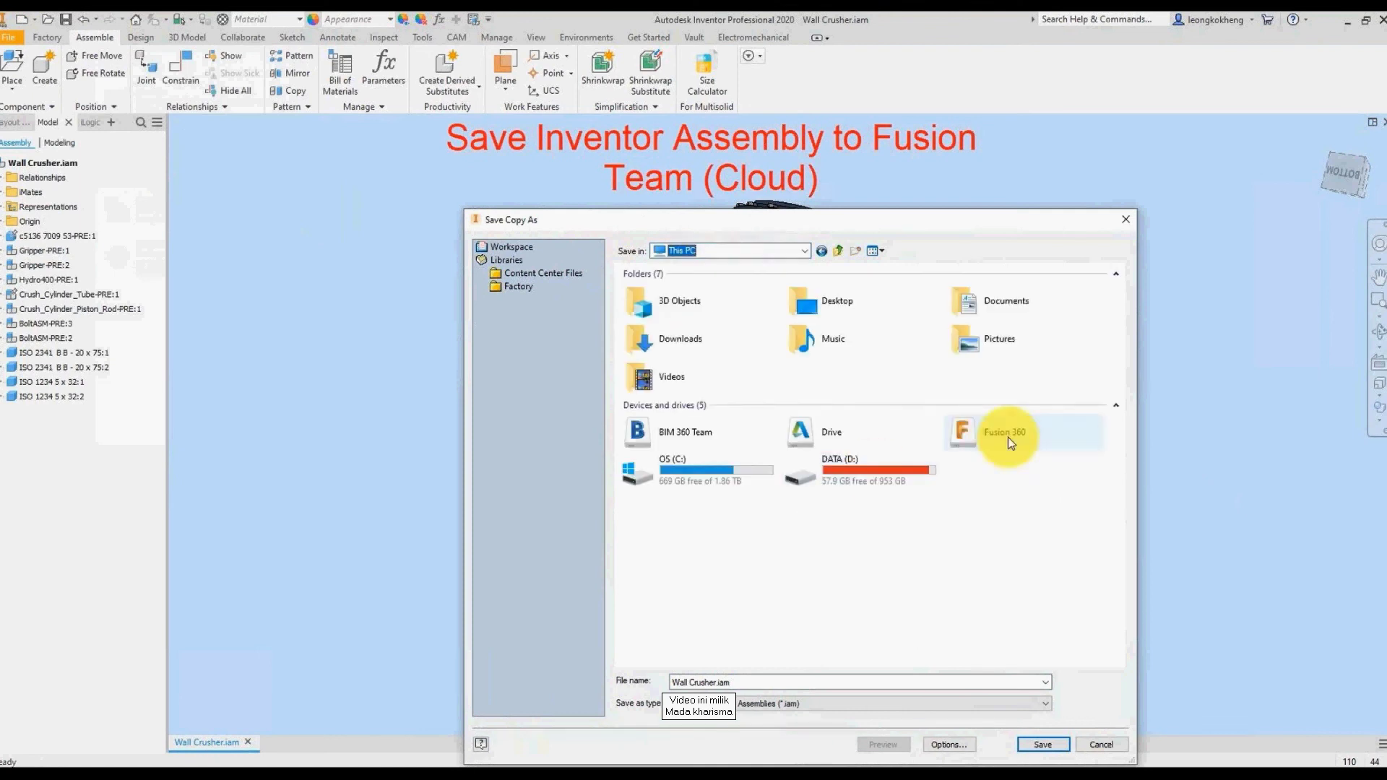
double_click(1007, 437)
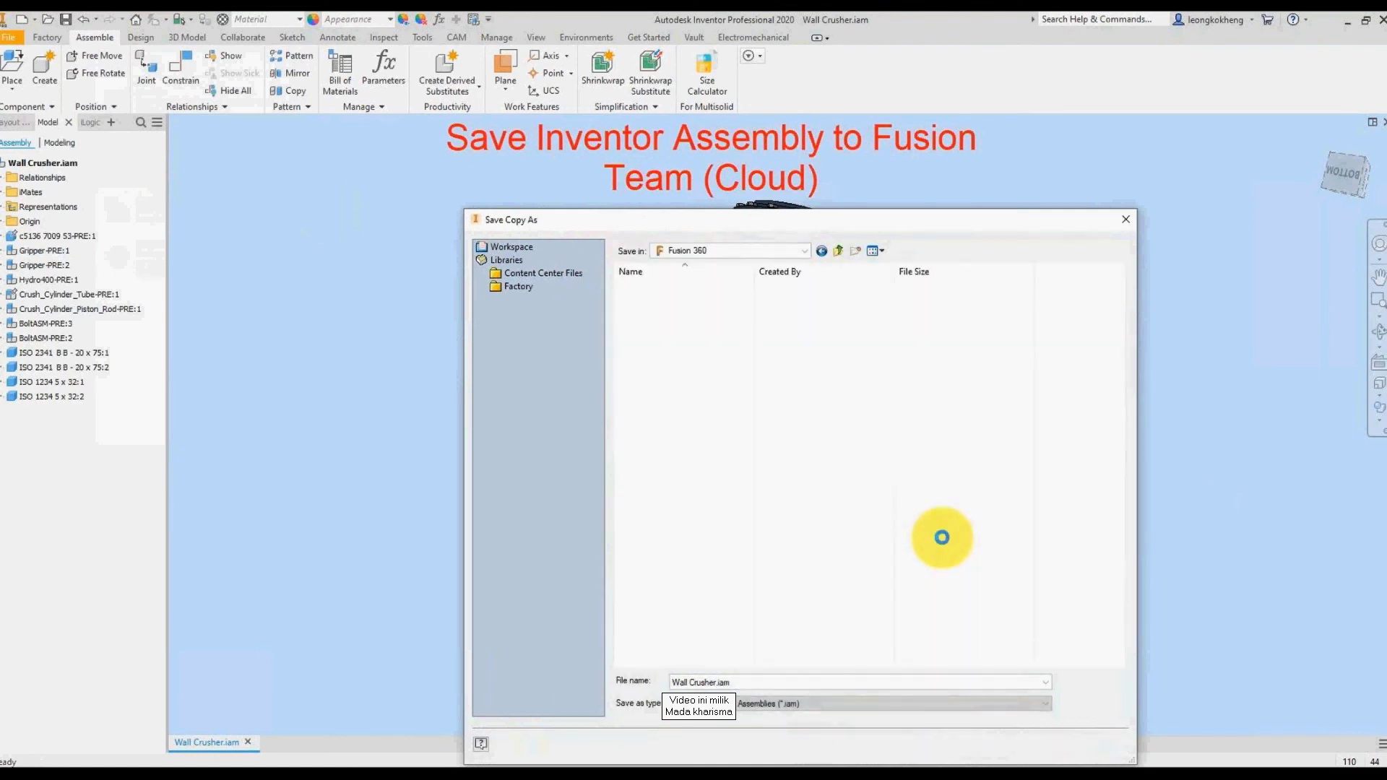
click(661, 329)
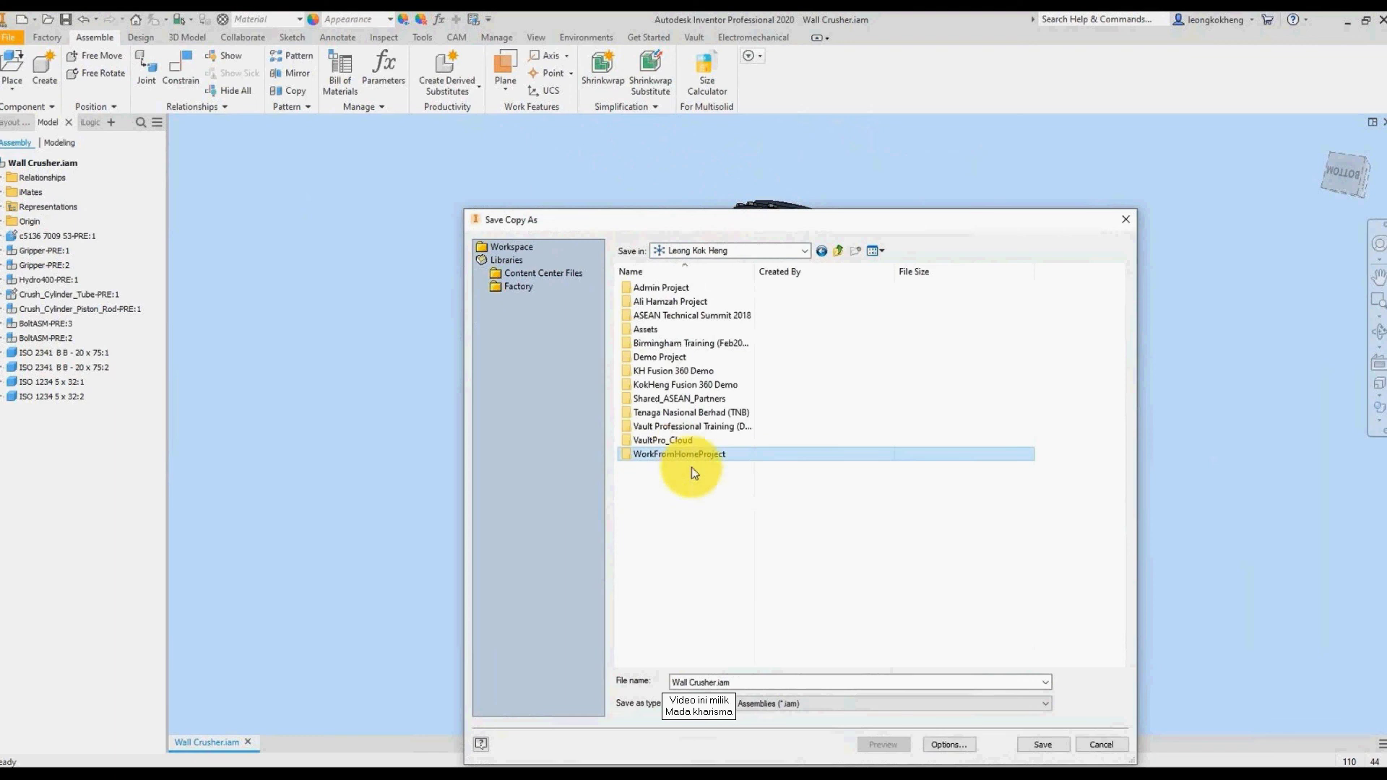
double_click(691, 455)
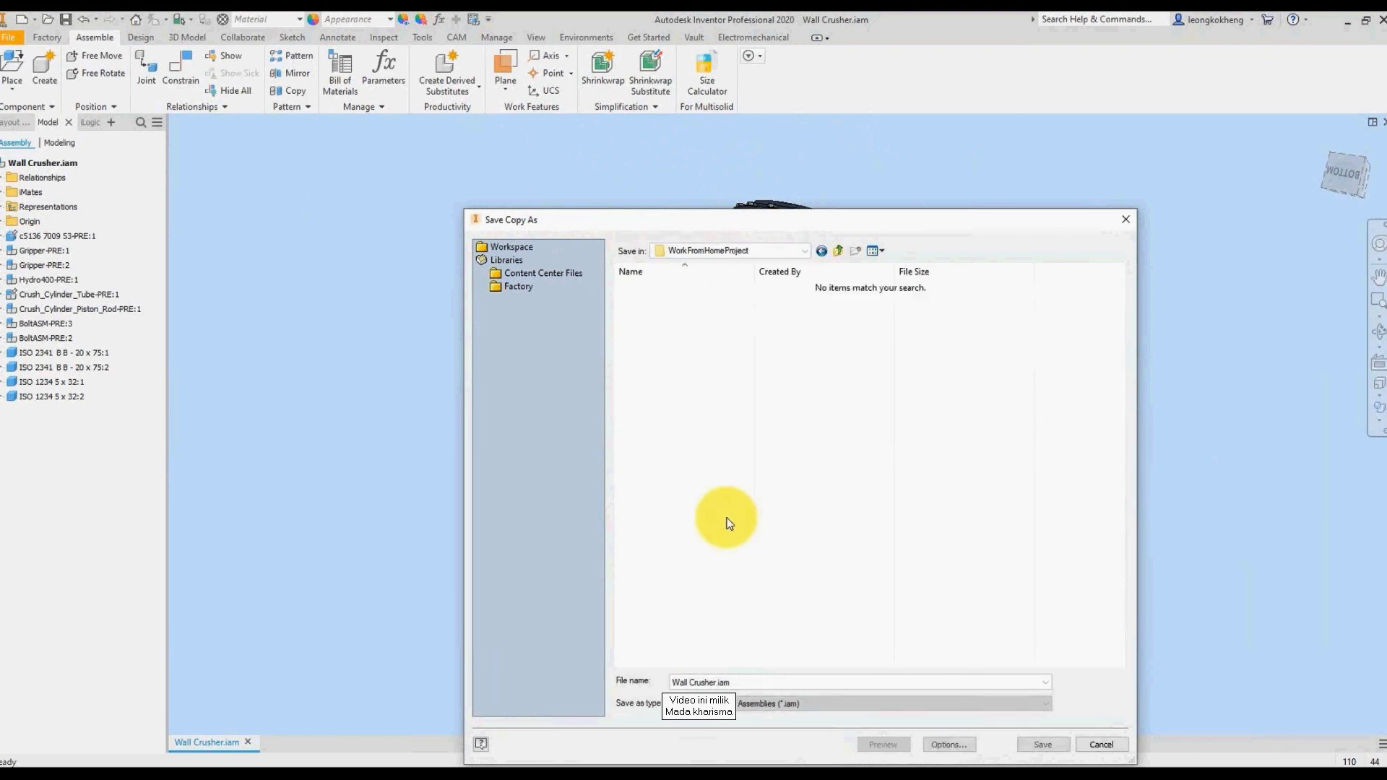
Step: Create a Crusher folder and save the assembly with all dependents there
click(854, 250)
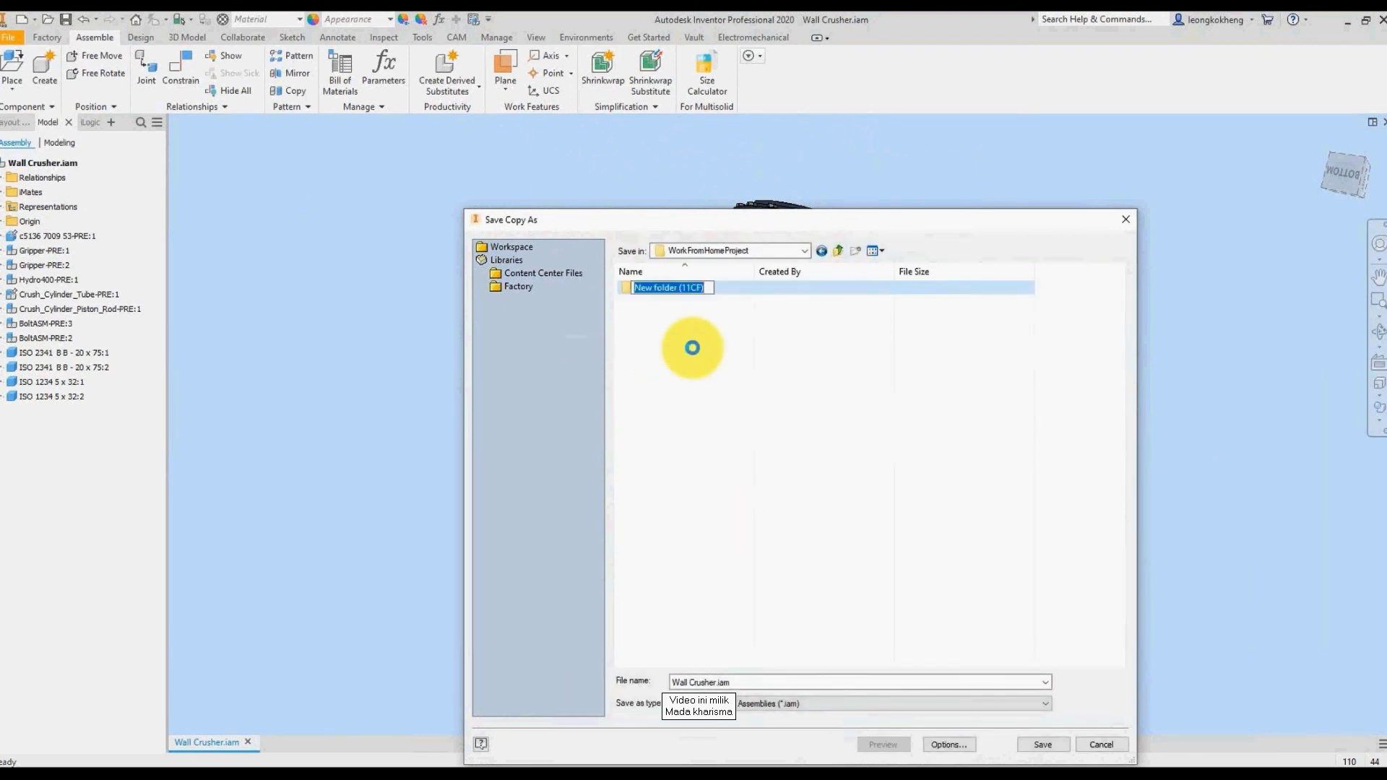
text(Crusher)
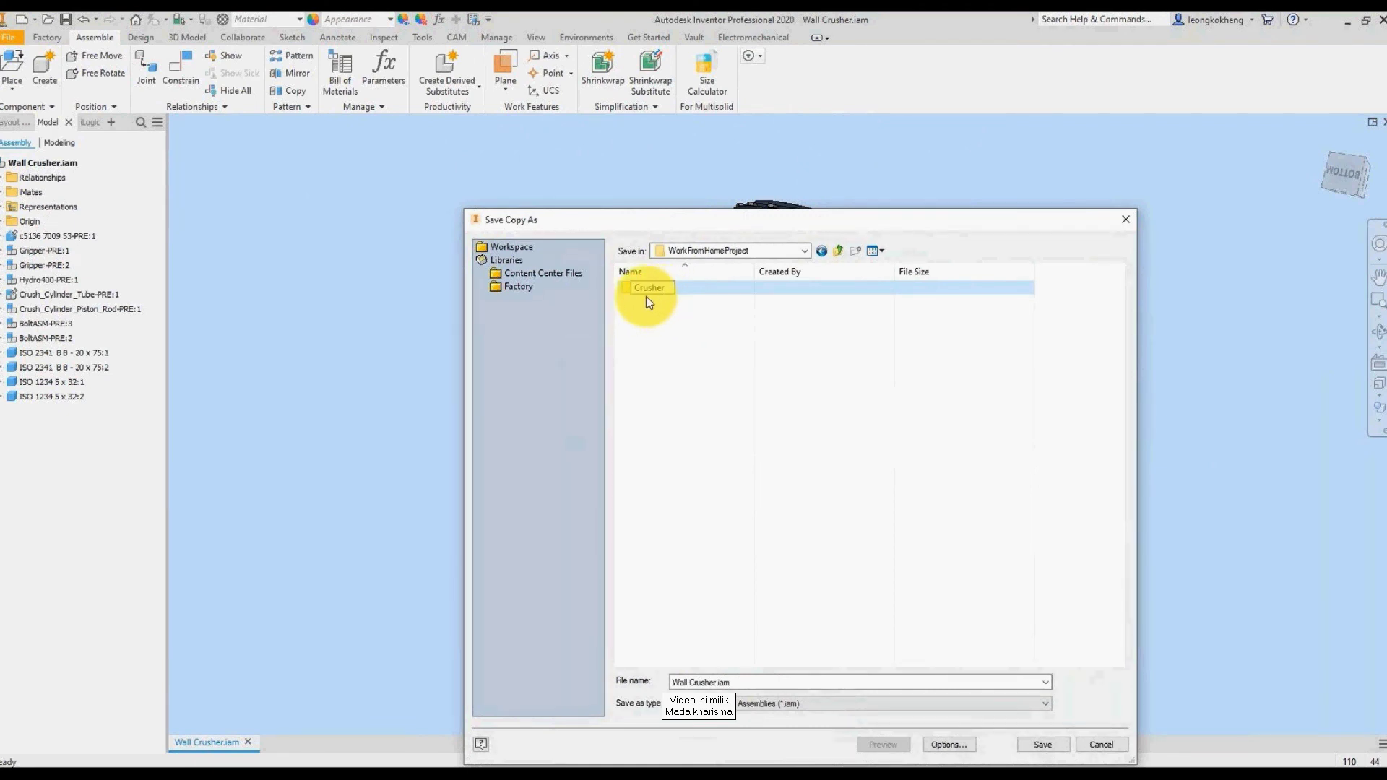
key(Return)
key(Return)
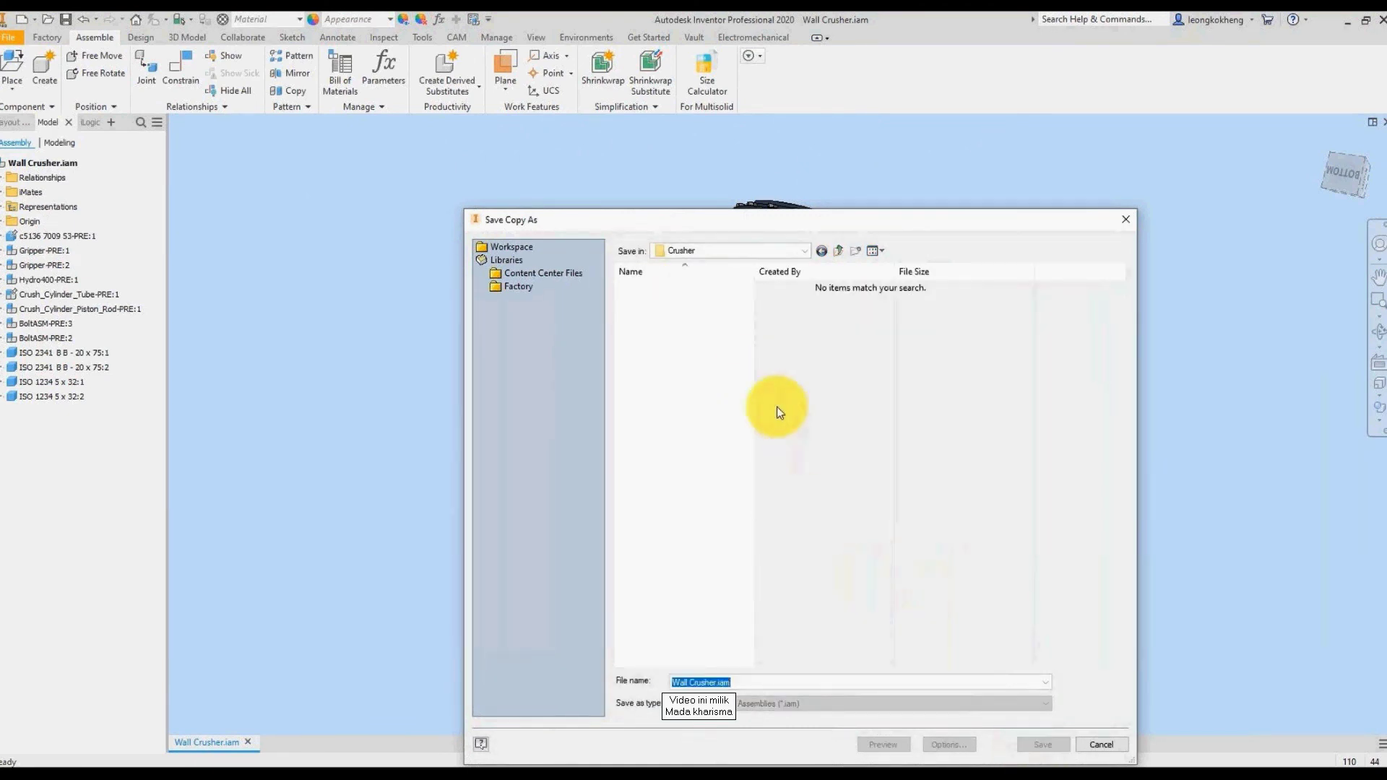
key(Return)
click(717, 524)
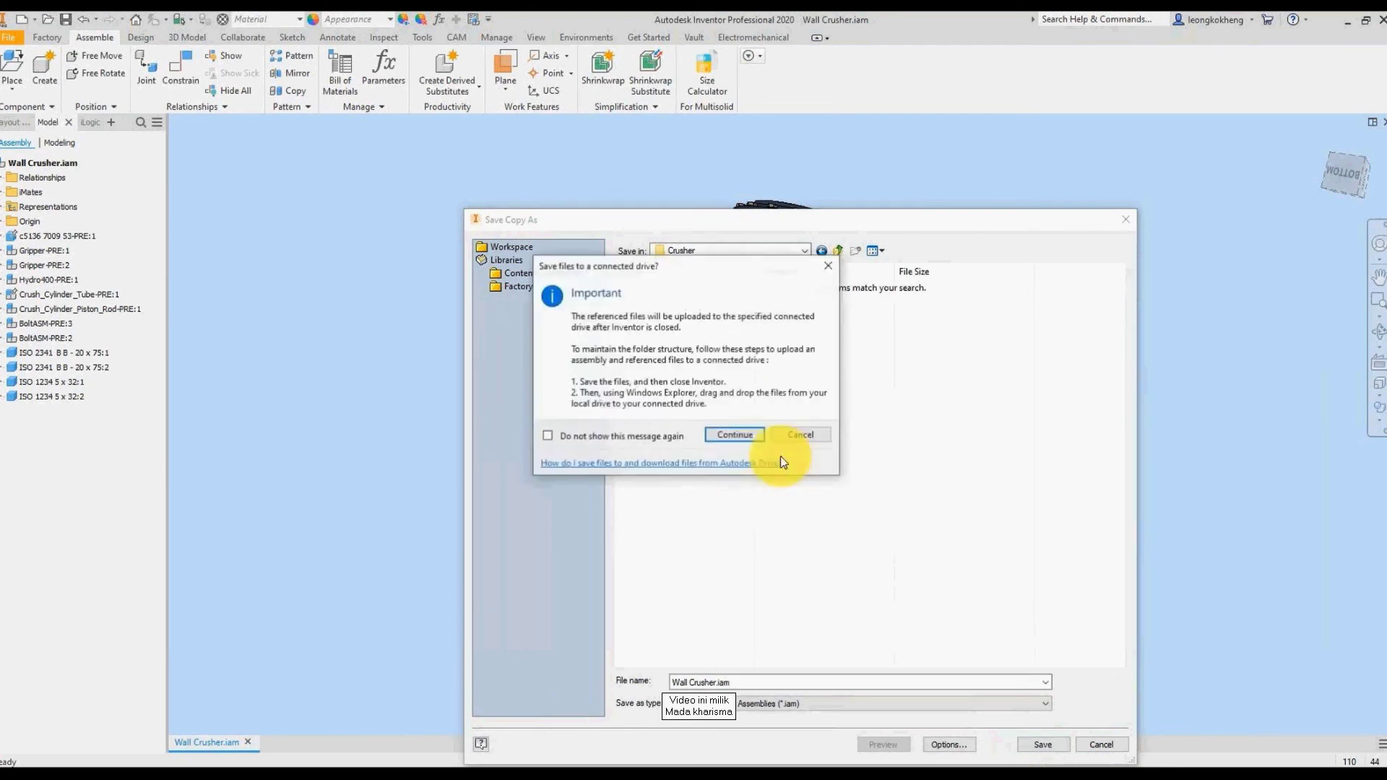
click(735, 437)
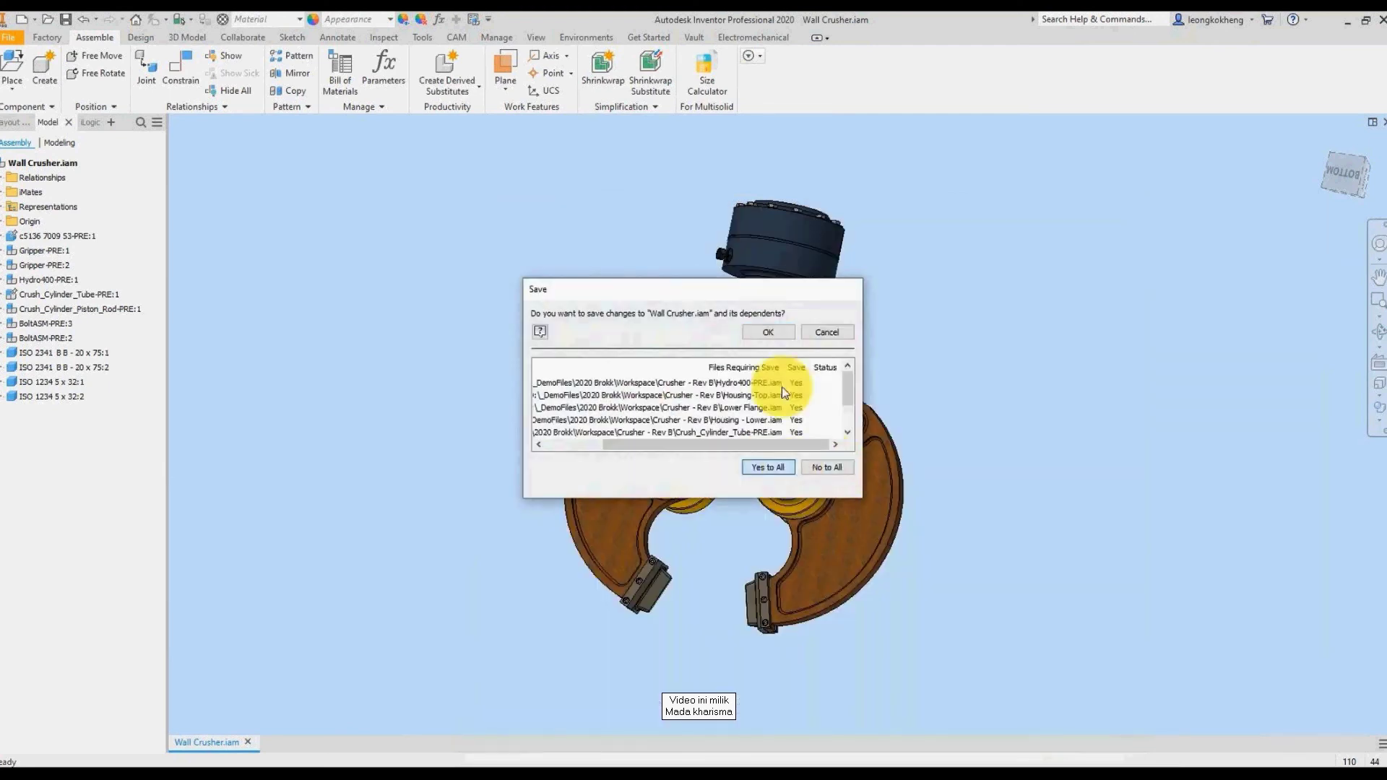
click(777, 334)
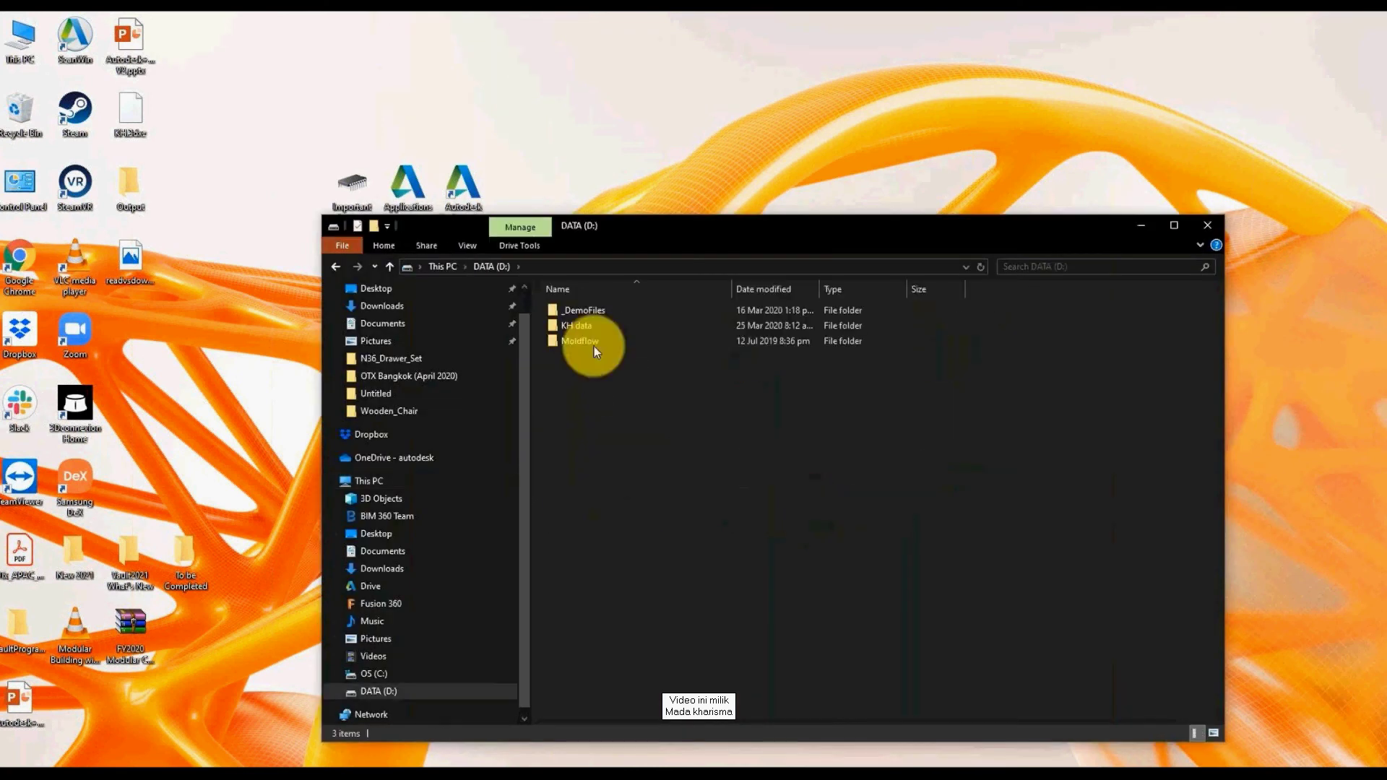
Step: Browse to Fusion 360 > WorkFromHomeProject and open Crusher to check the saved assembly
click(432, 270)
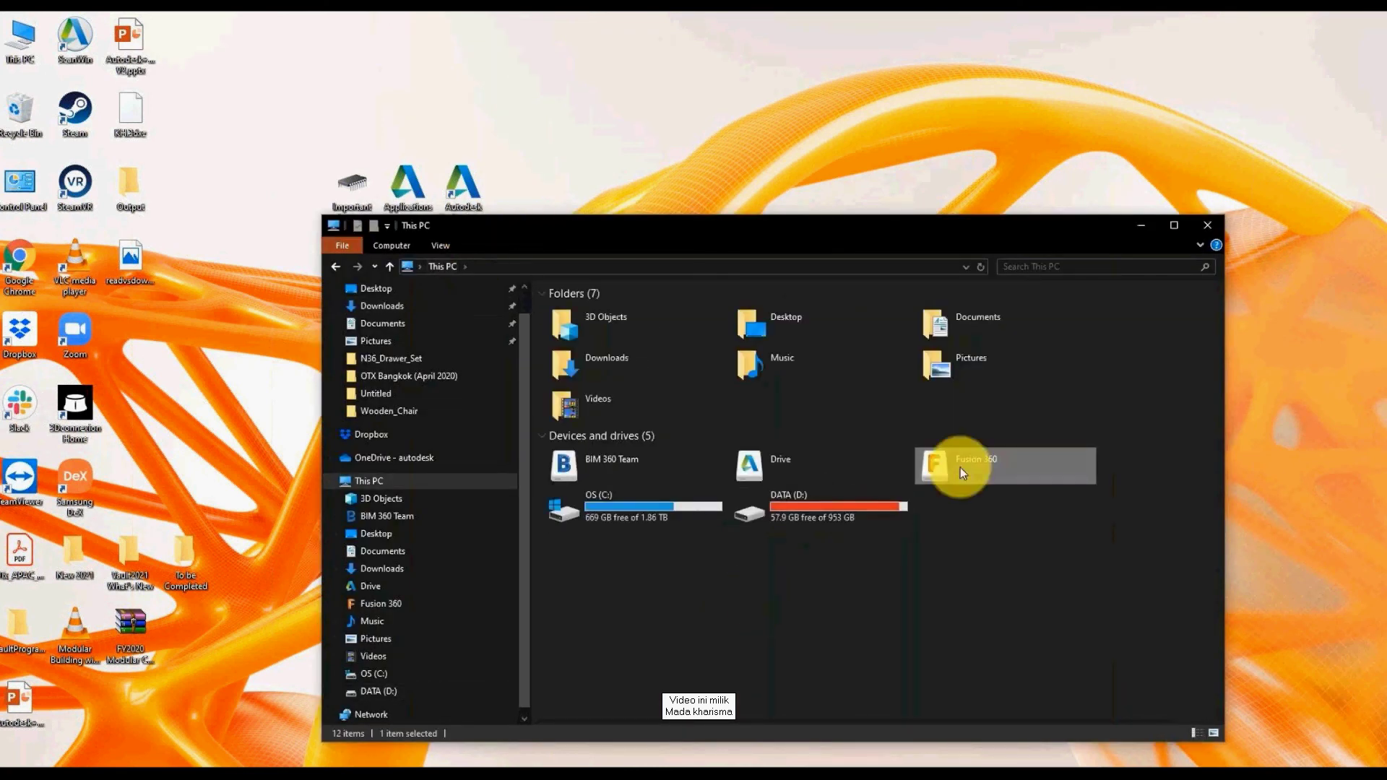
double_click(960, 467)
click(600, 364)
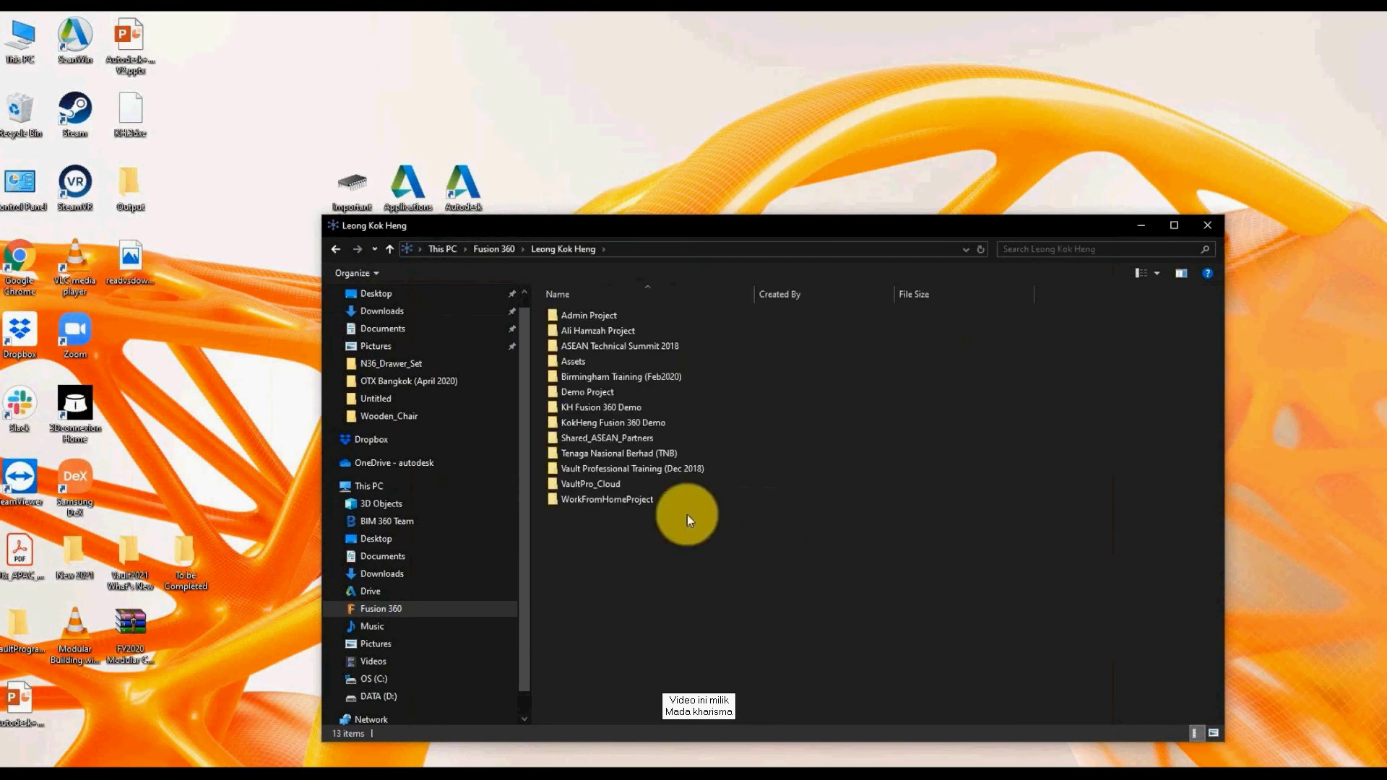
click(598, 501)
double_click(598, 500)
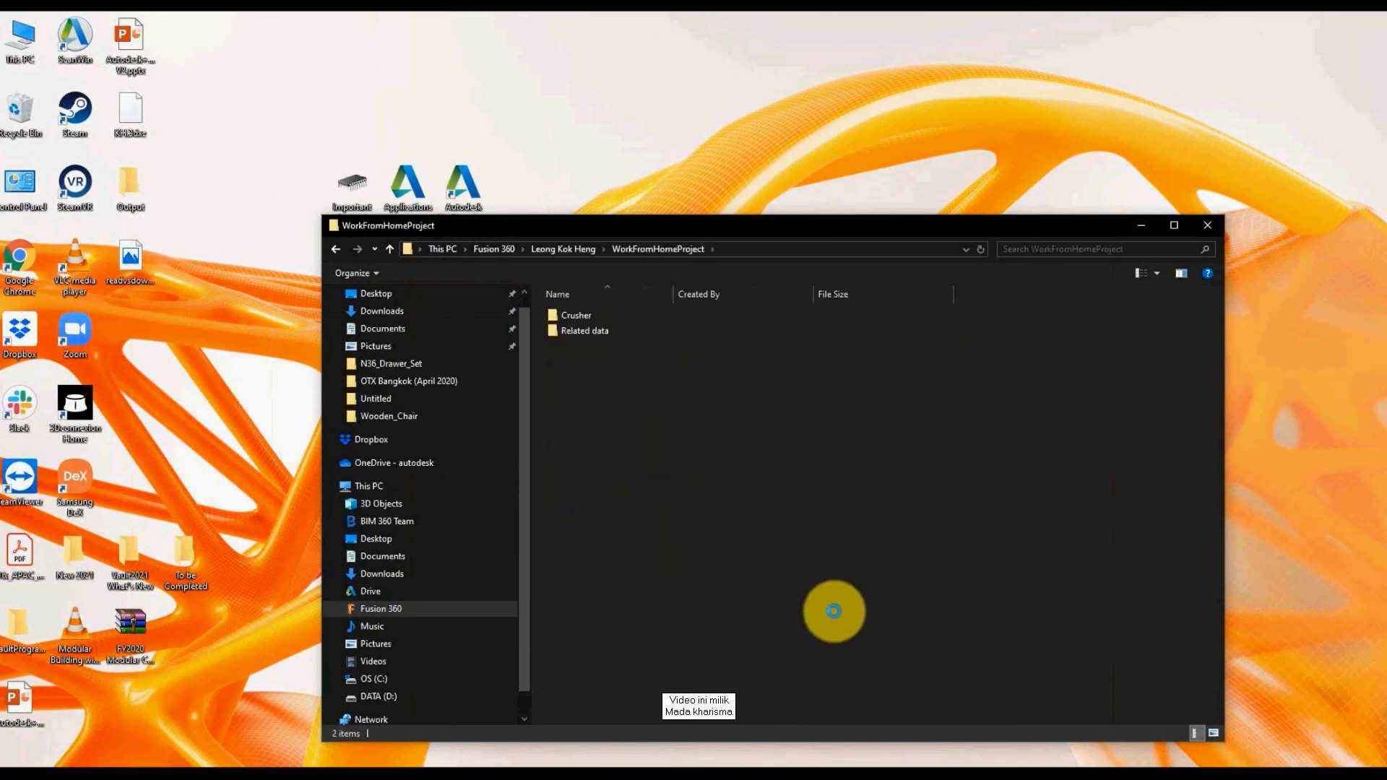
click(581, 334)
double_click(577, 315)
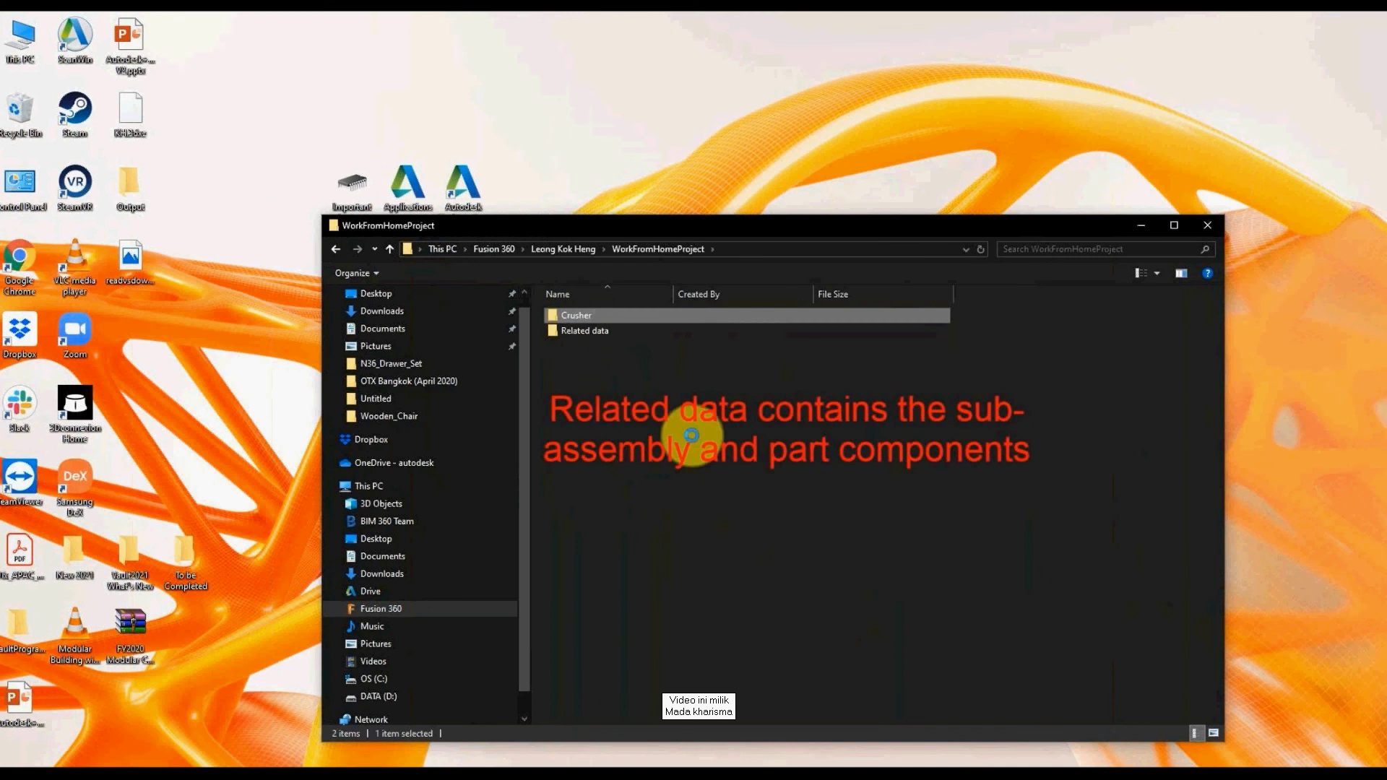
Step: Inspect the Related data folder, then return to WorkFromHomeProject with nothing selected
key(alt+Left)
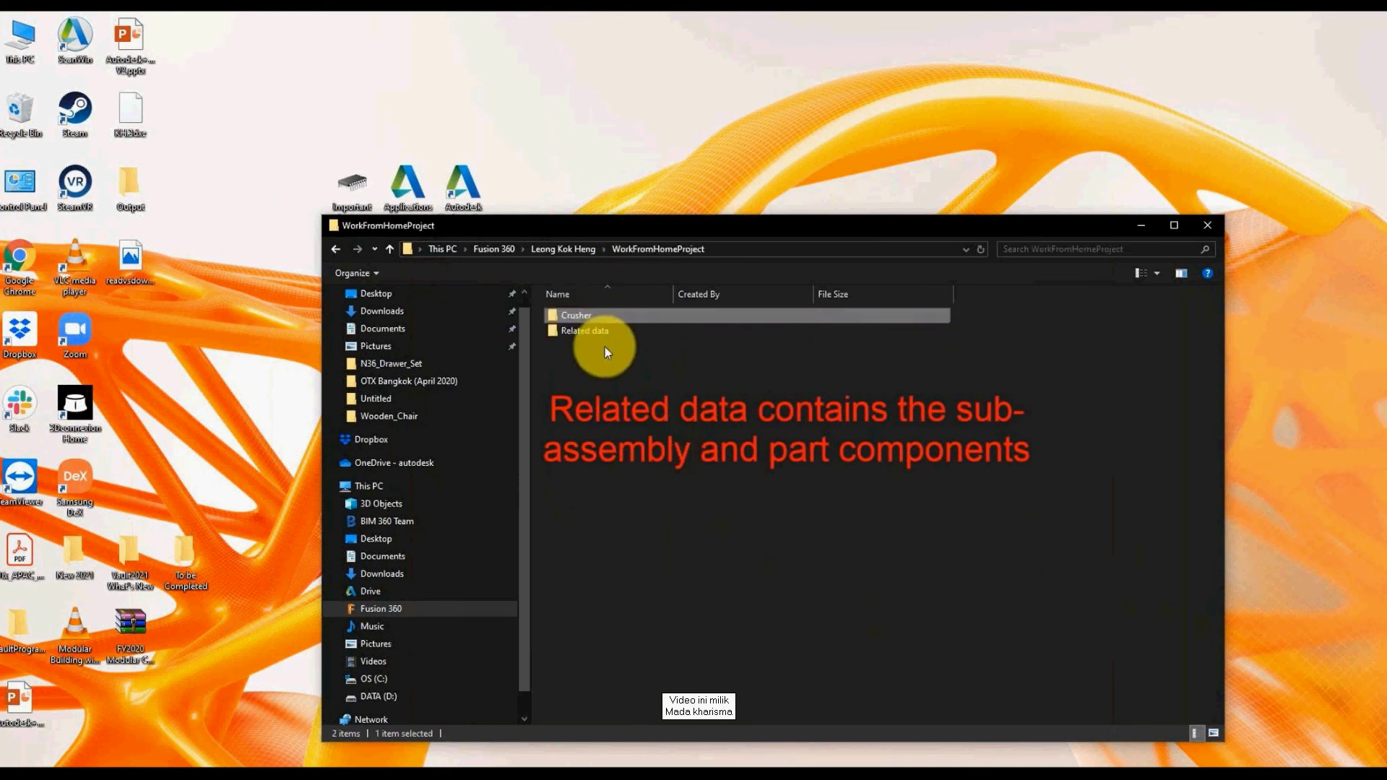
double_click(605, 335)
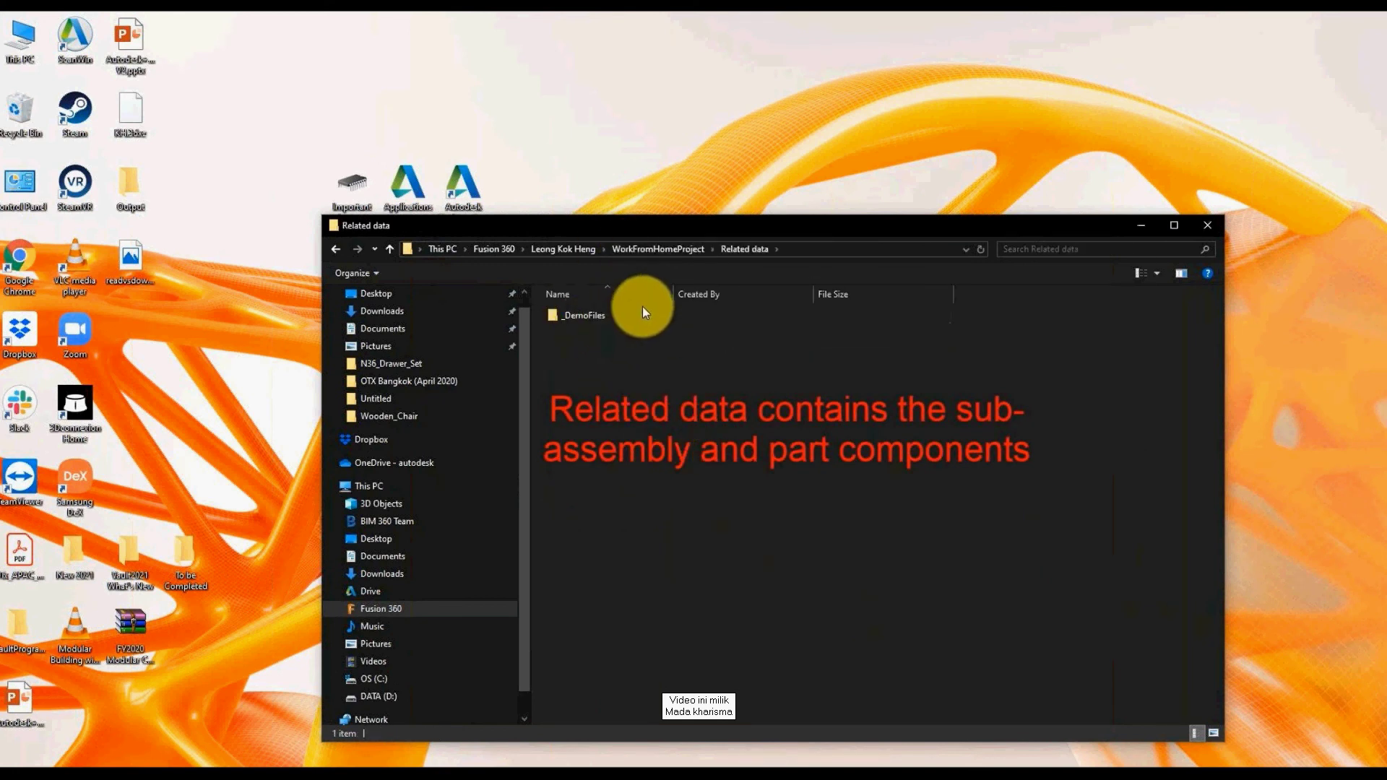
click(675, 251)
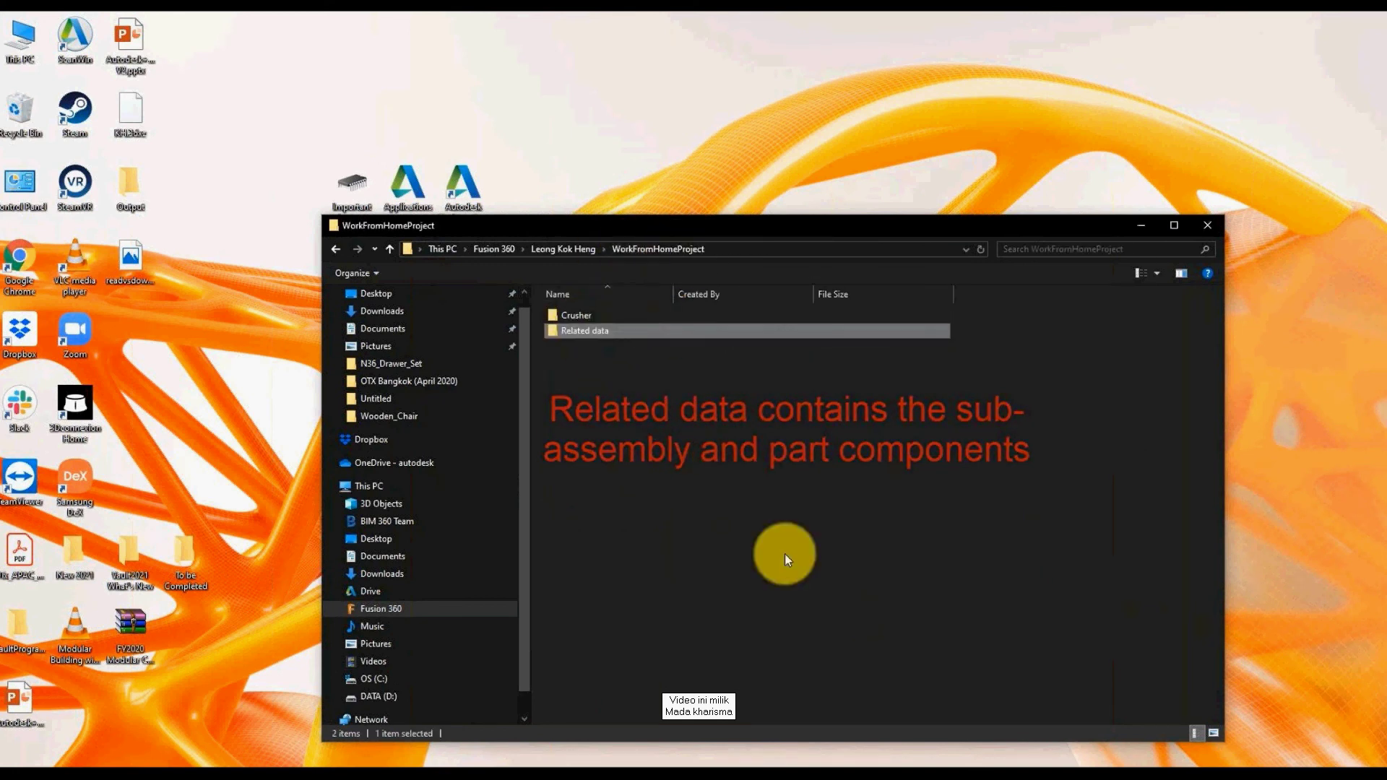
click(797, 569)
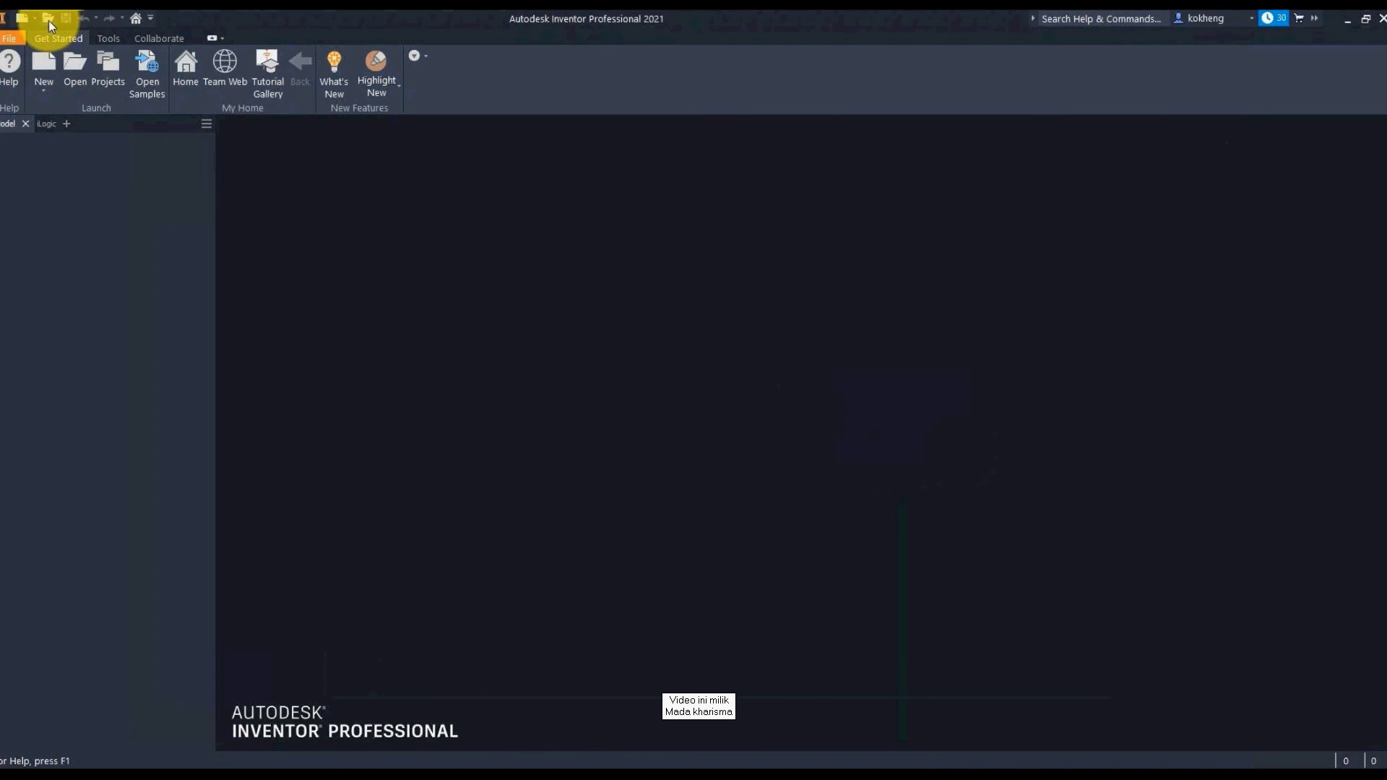
Step: Open Wall Crusher.iam from This PC > Fusion 360 > WorkFromHomeProject > Crusher, downloading from the cloud
click(49, 26)
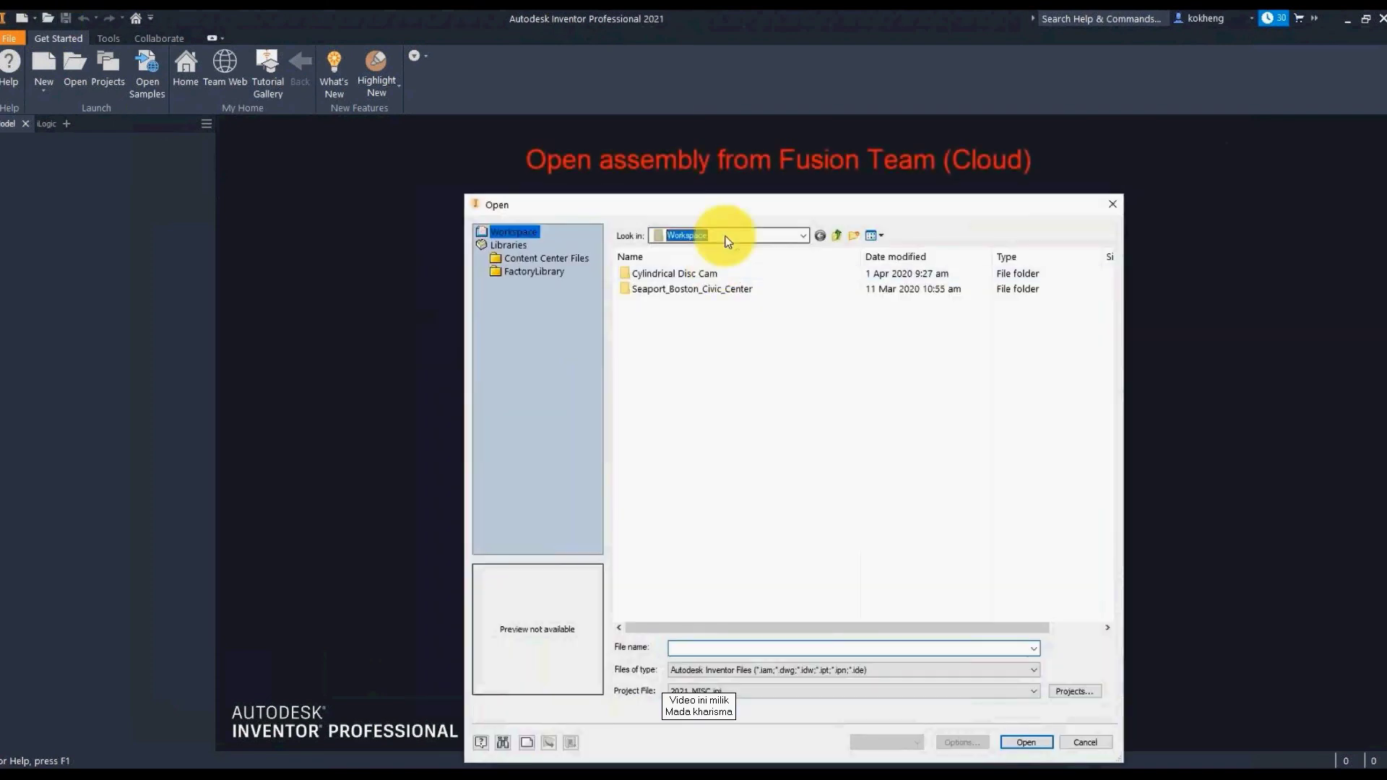
click(728, 242)
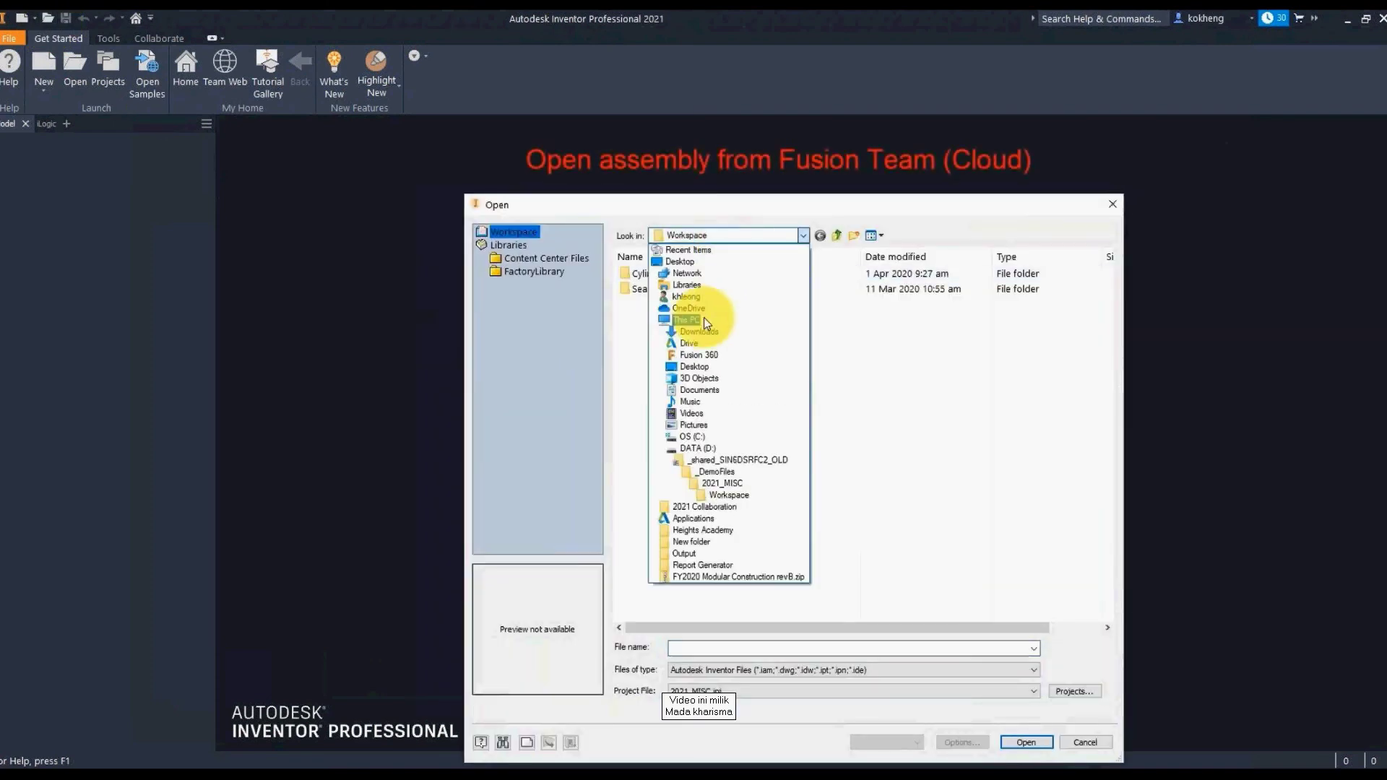
click(697, 316)
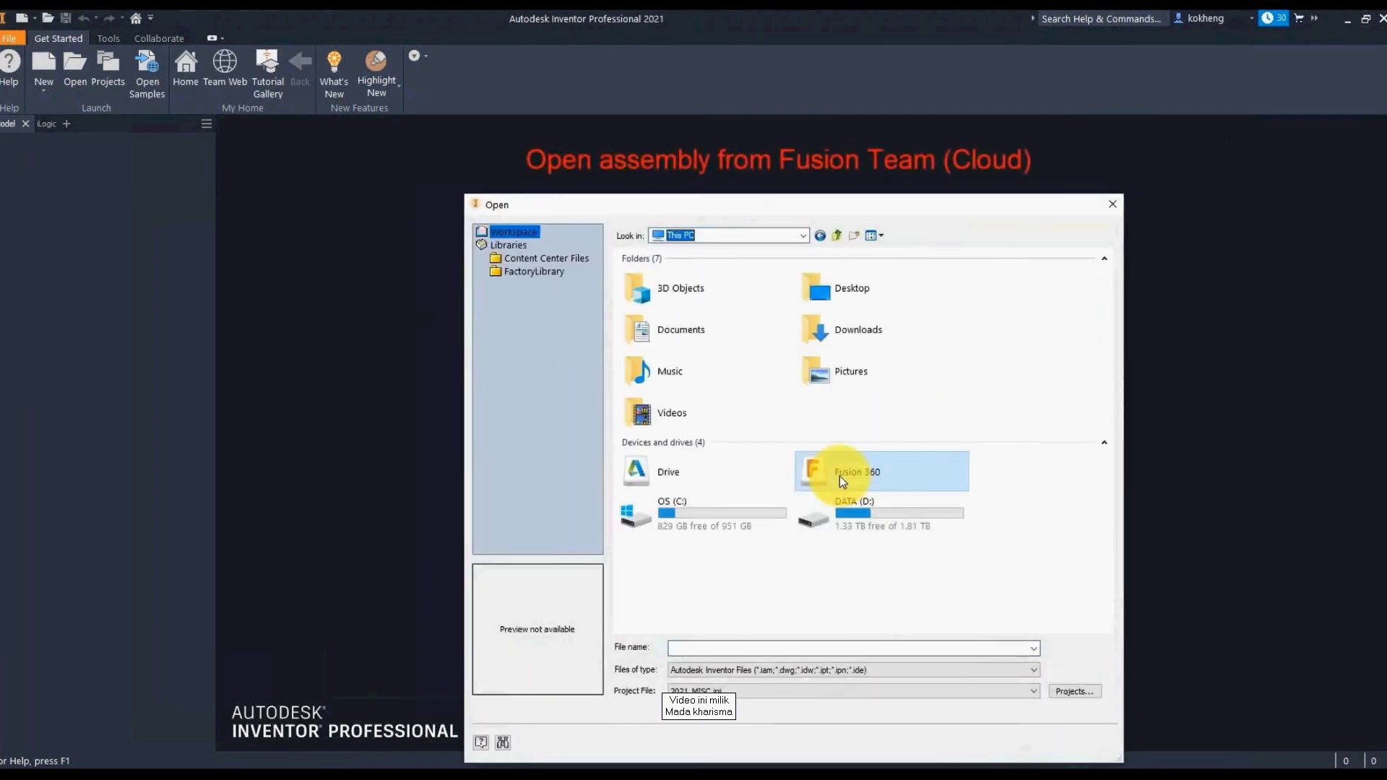
double_click(840, 474)
double_click(655, 276)
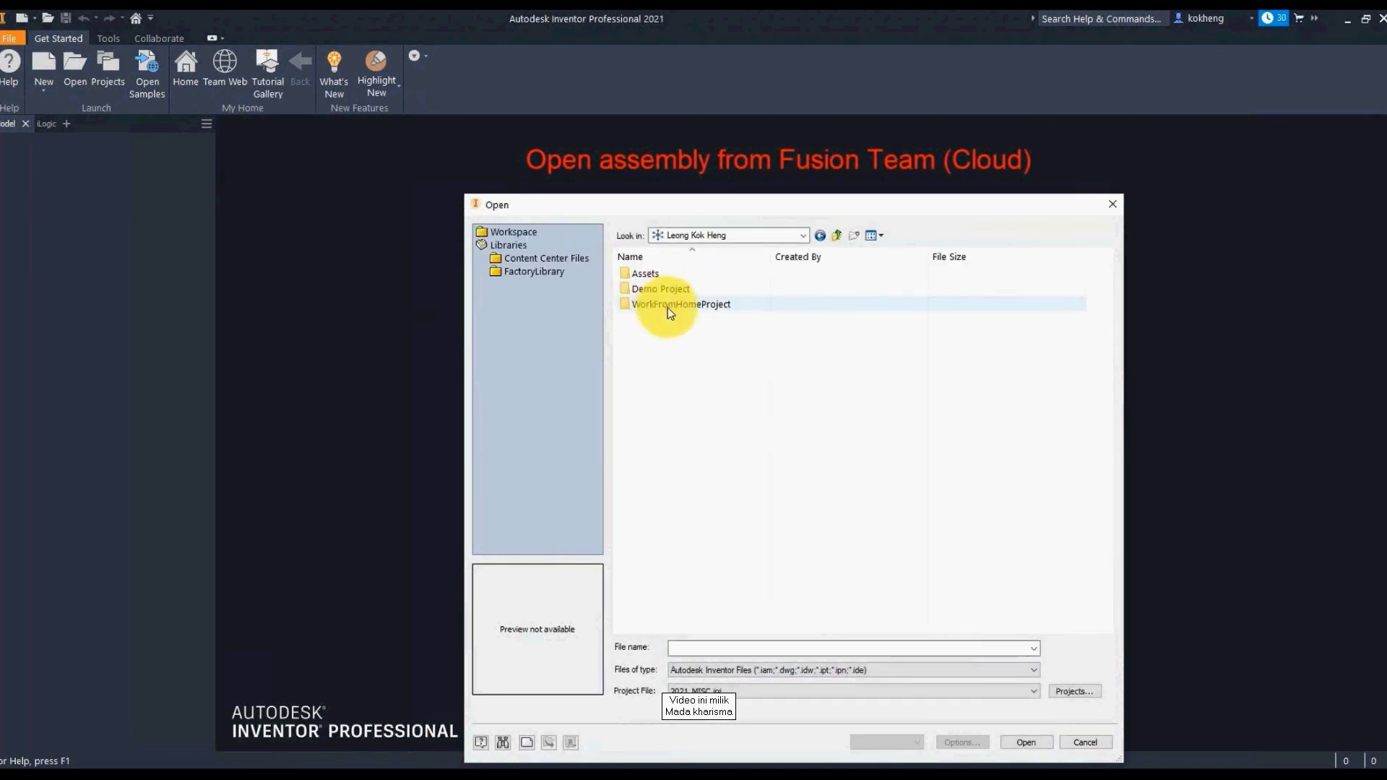
click(669, 306)
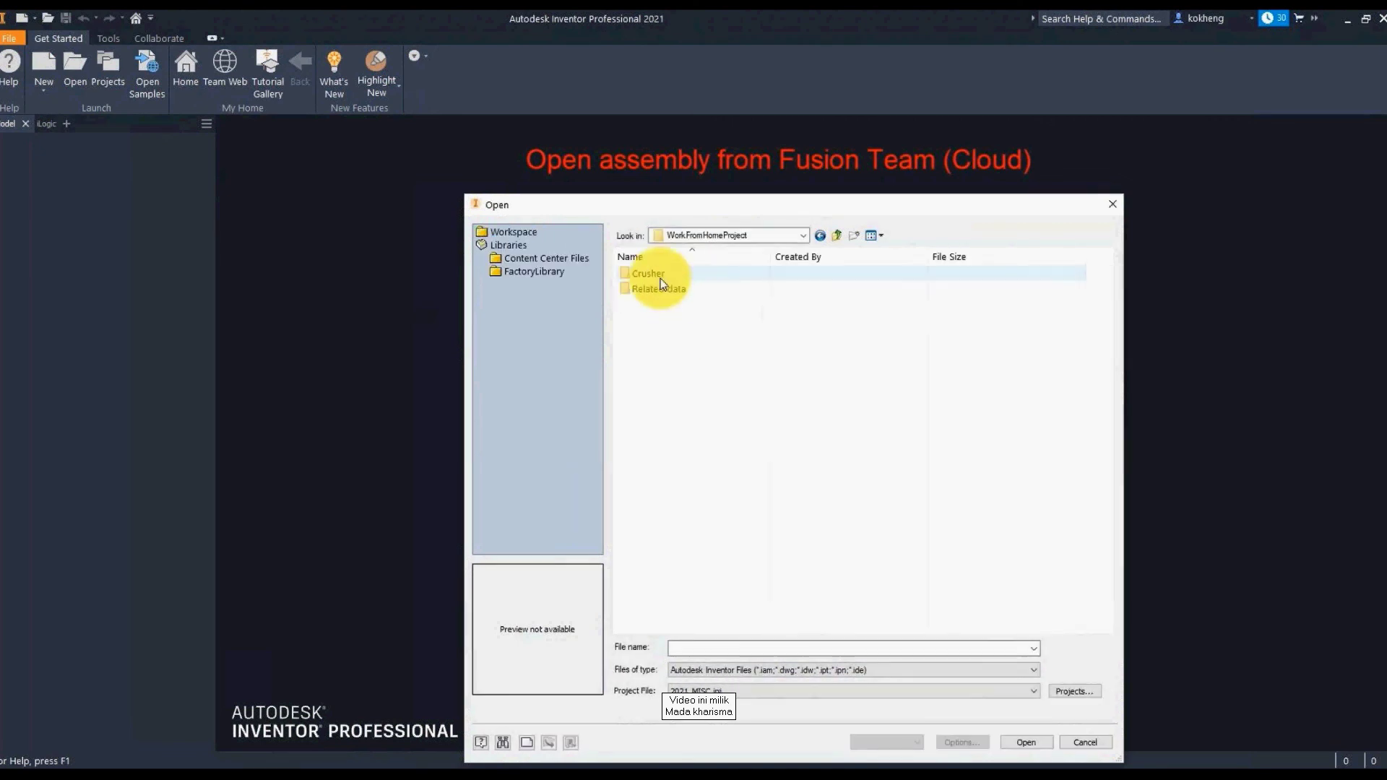
double_click(659, 275)
click(675, 275)
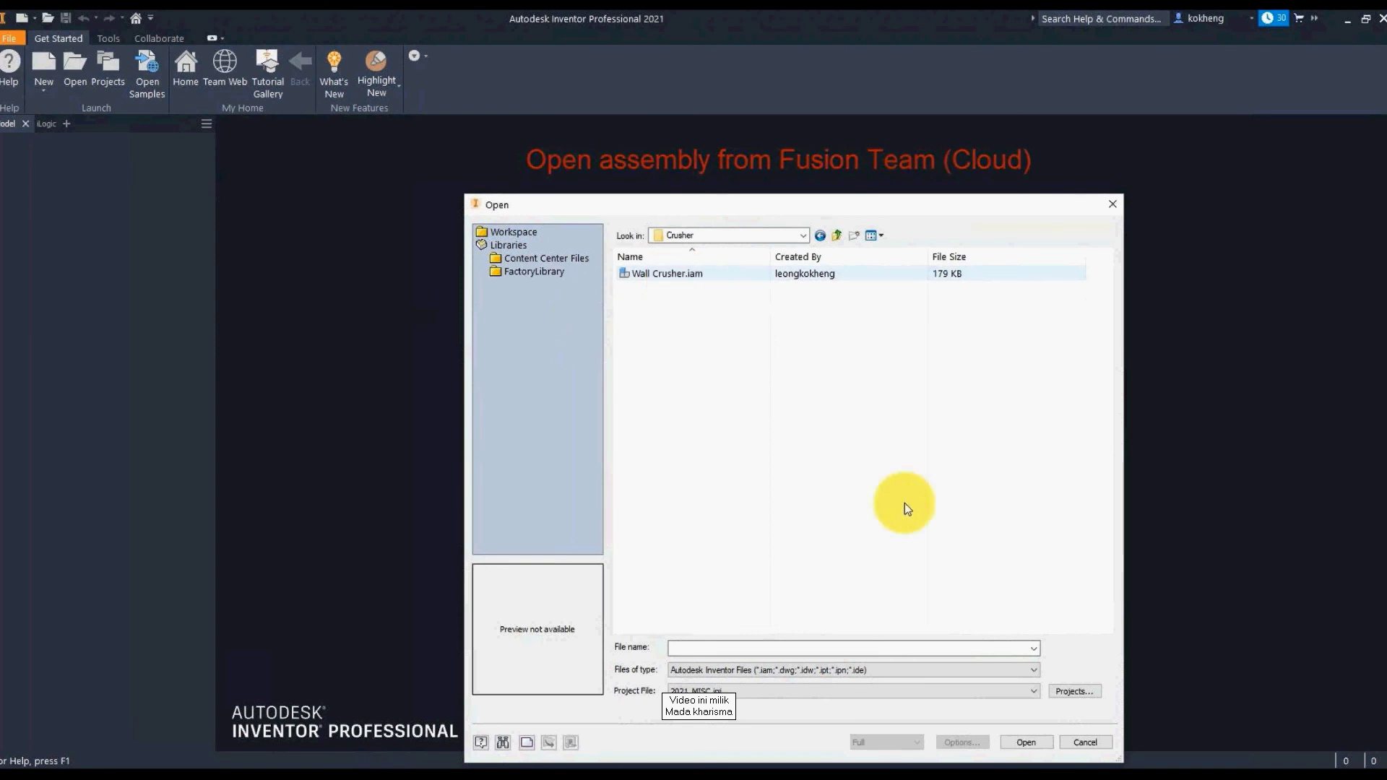
click(1020, 742)
click(714, 543)
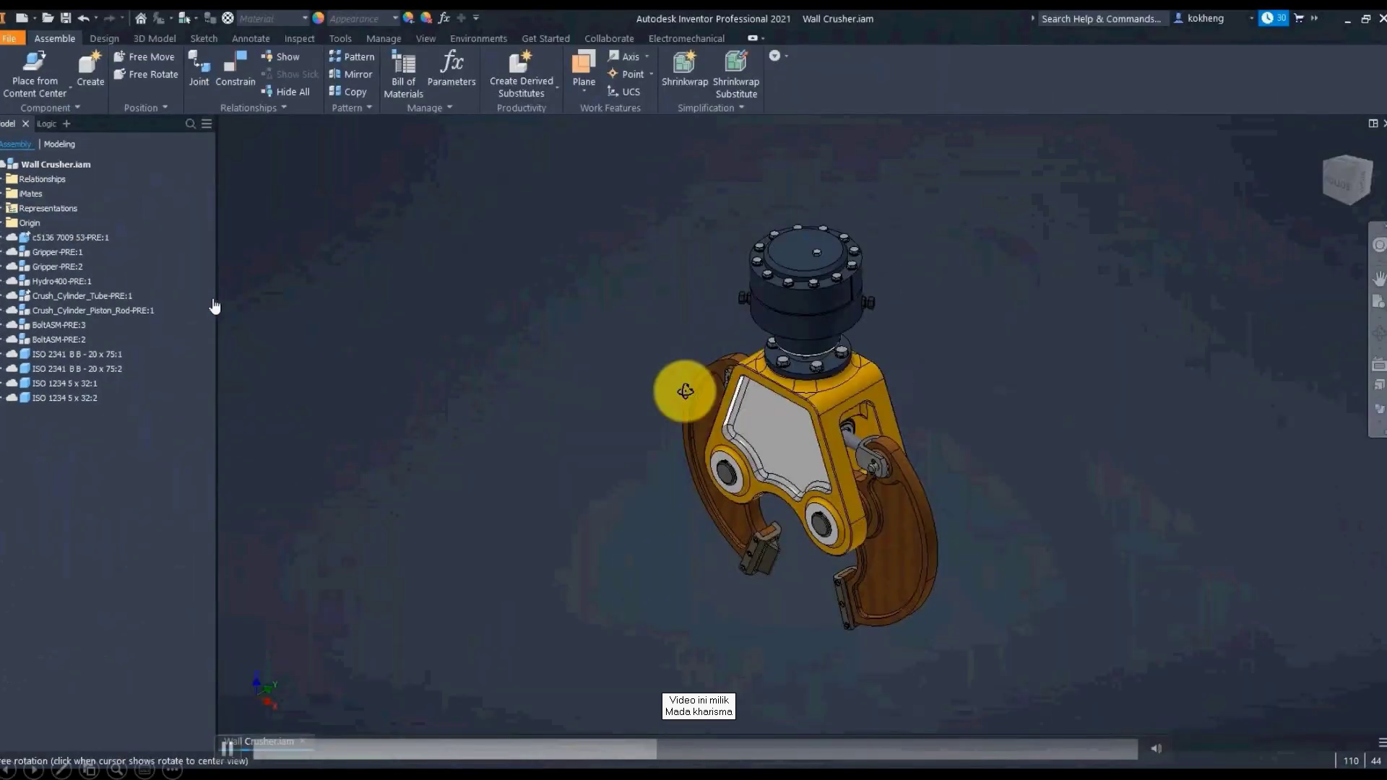
shift+middle_drag(675, 380, 743, 458)
right_click(729, 318)
click(858, 402)
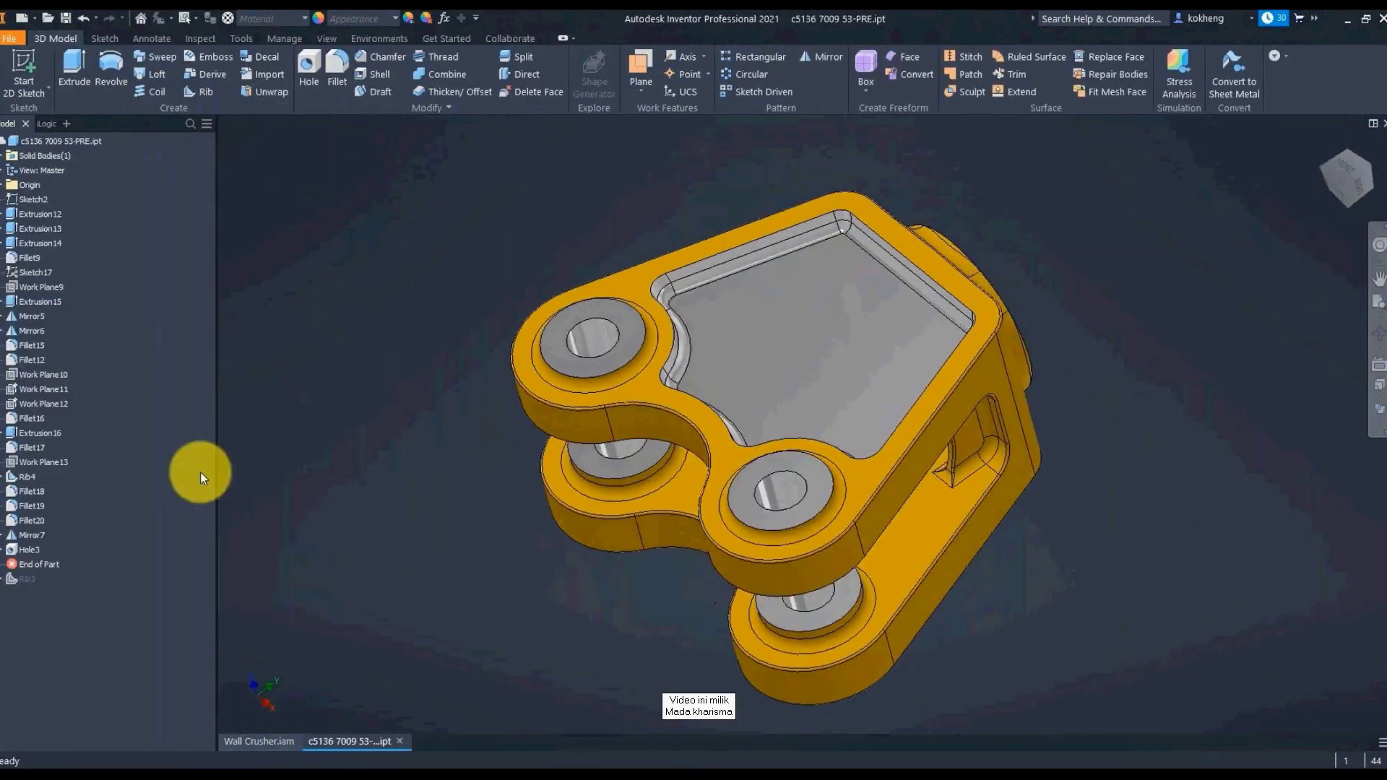
Step: Suppress Extrusion14 and Fillet9, then close the part to return to the assembly
click(42, 434)
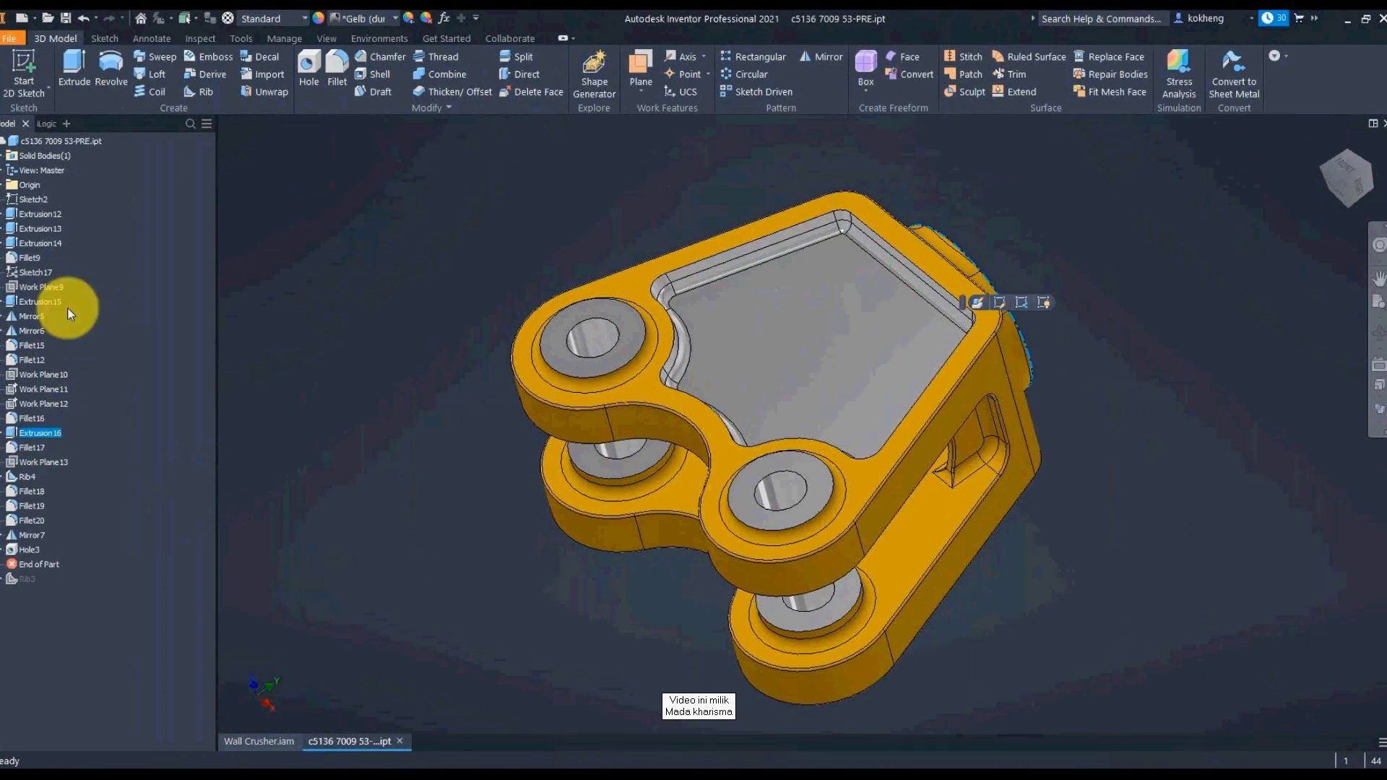
click(38, 243)
shift+middle_drag(757, 474, 722, 289)
click(39, 258)
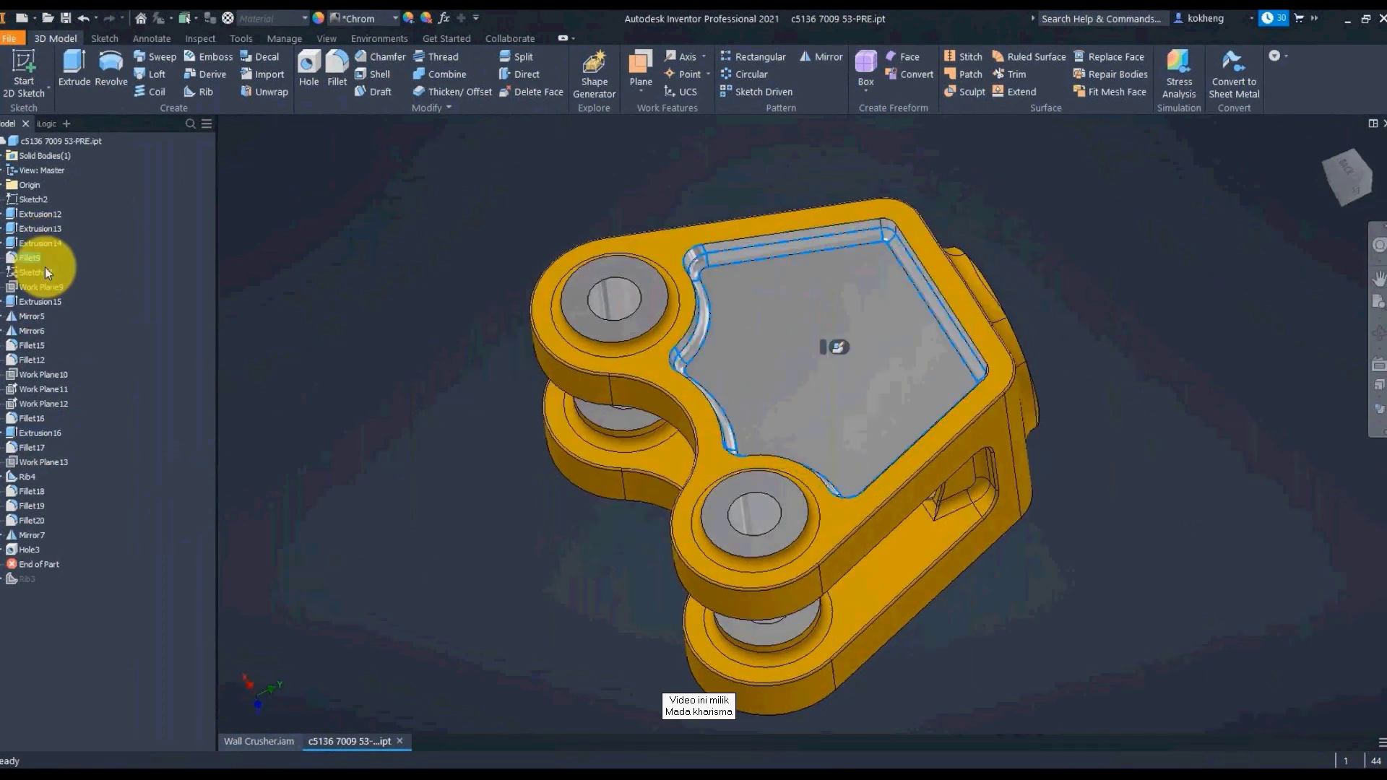
right_click(45, 268)
click(101, 367)
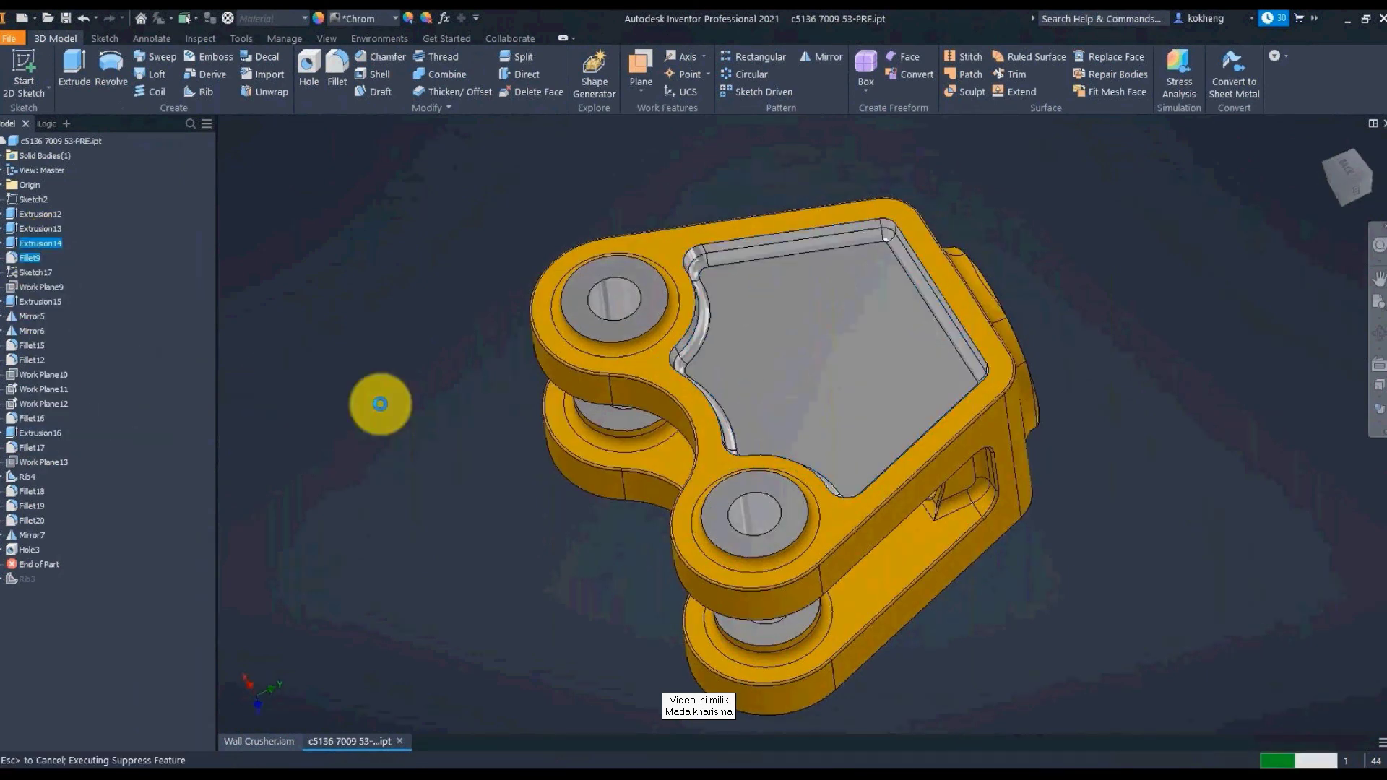
shift+middle_drag(380, 404, 145, 87)
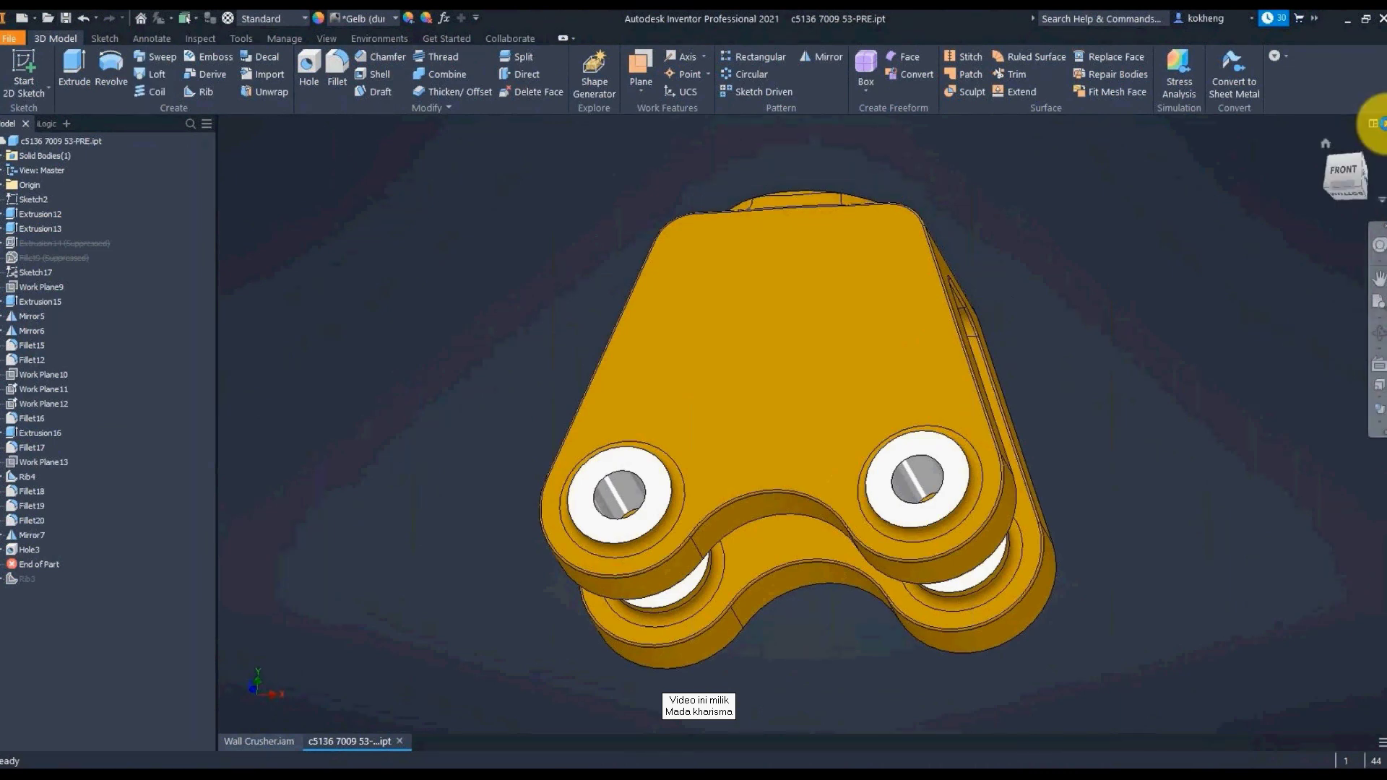
click(1381, 123)
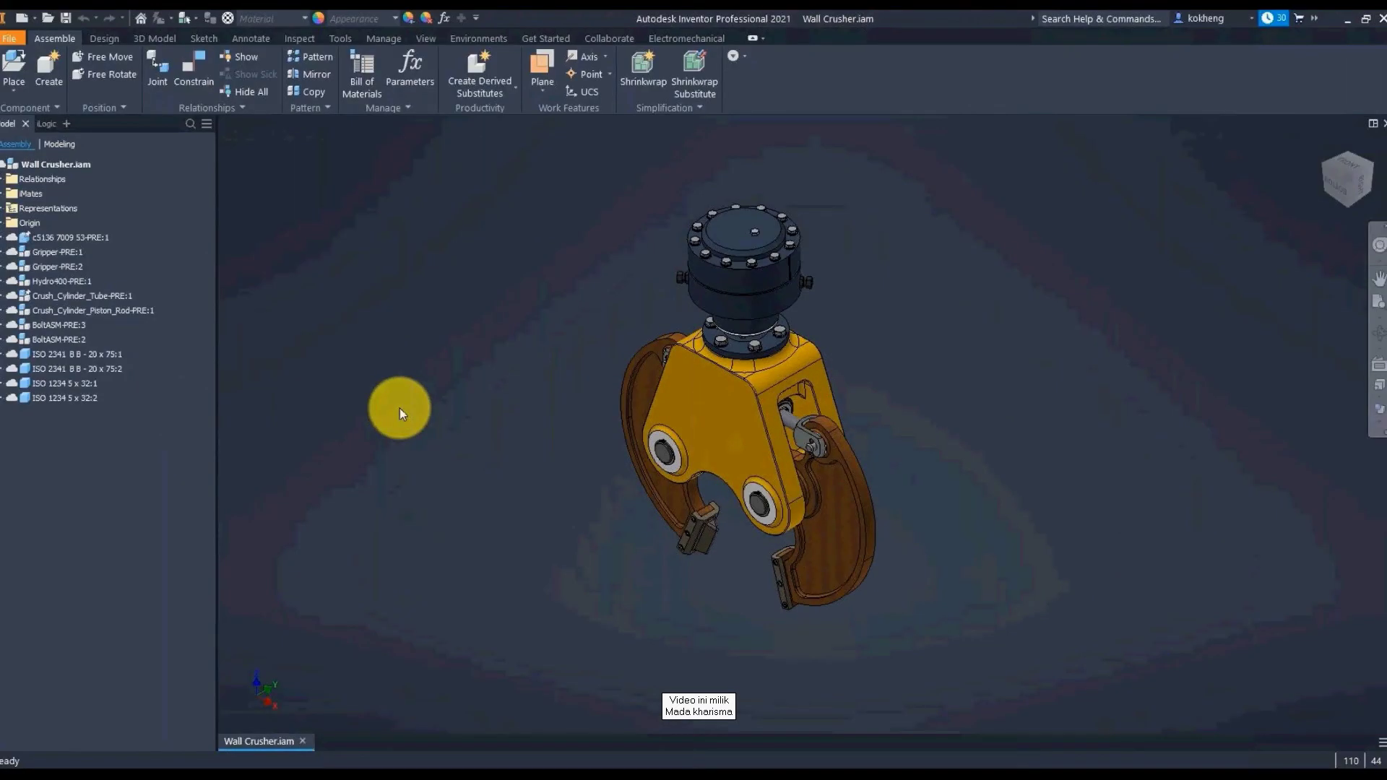
Step: Start Pack and Go with Desktop\CrusherLocal as the destination folder
click(16, 40)
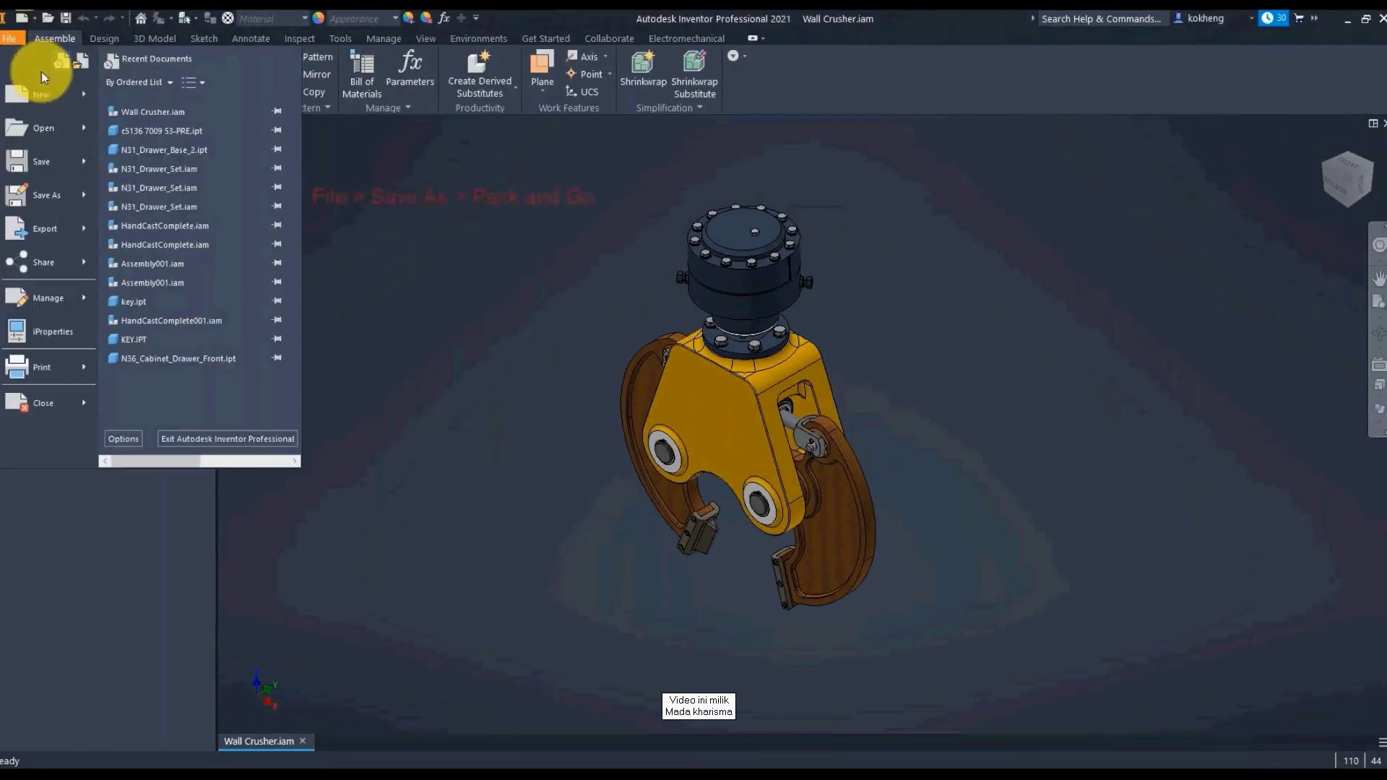
mouse_move(88, 197)
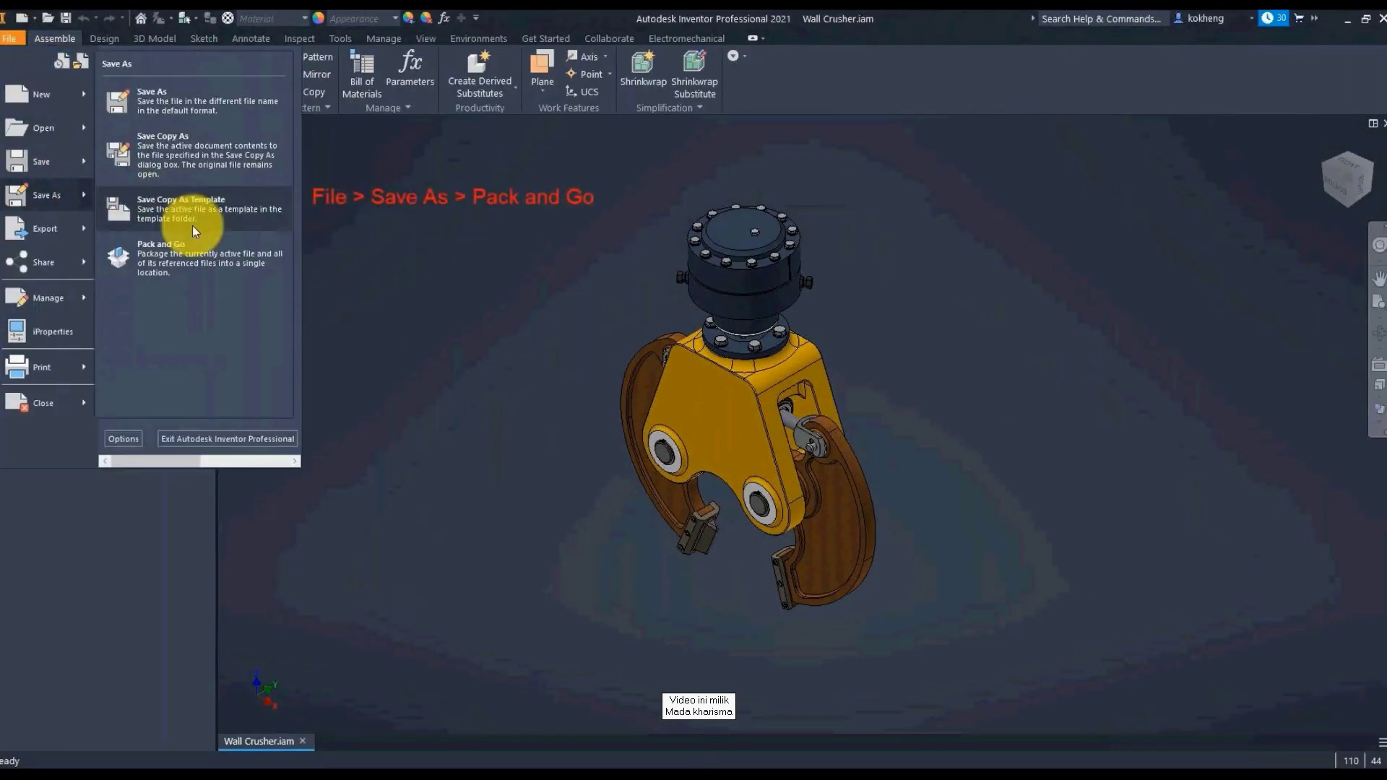
click(193, 259)
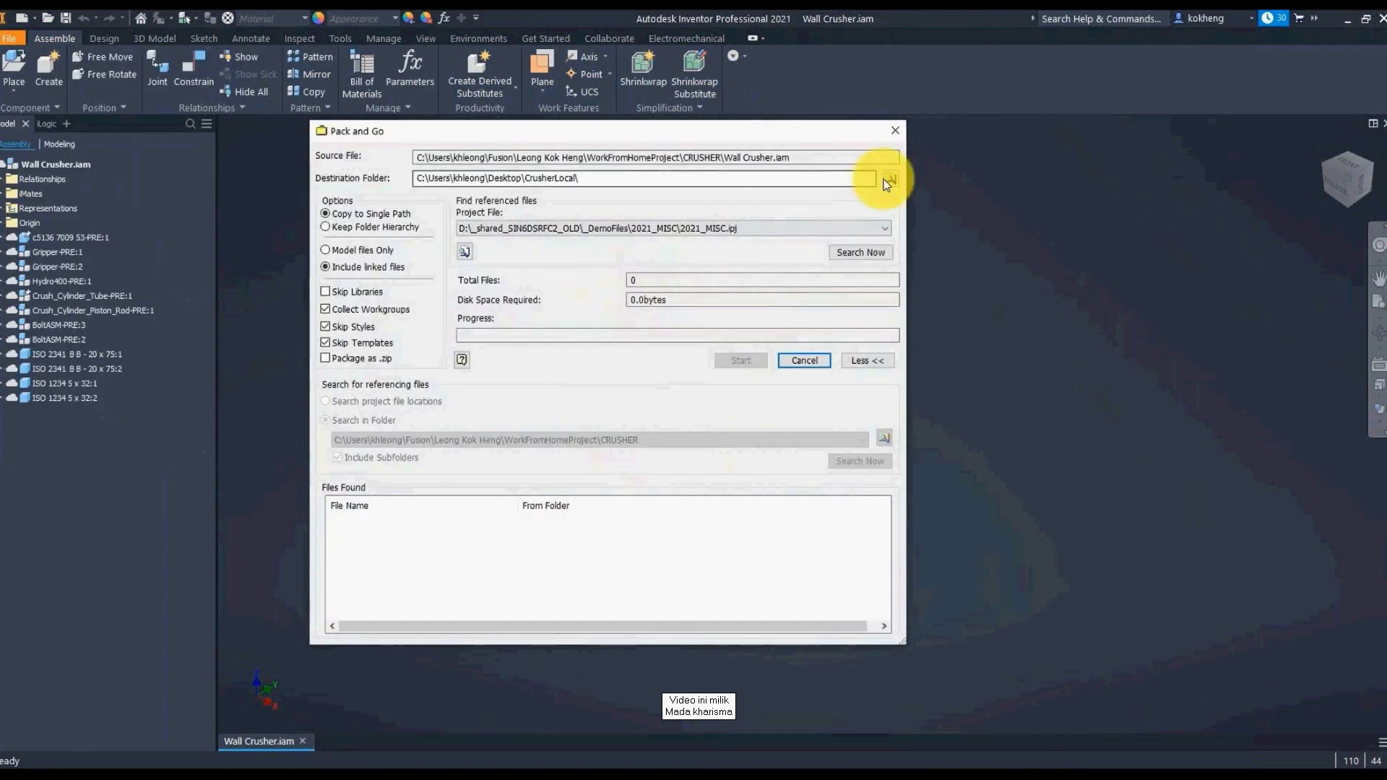
click(884, 182)
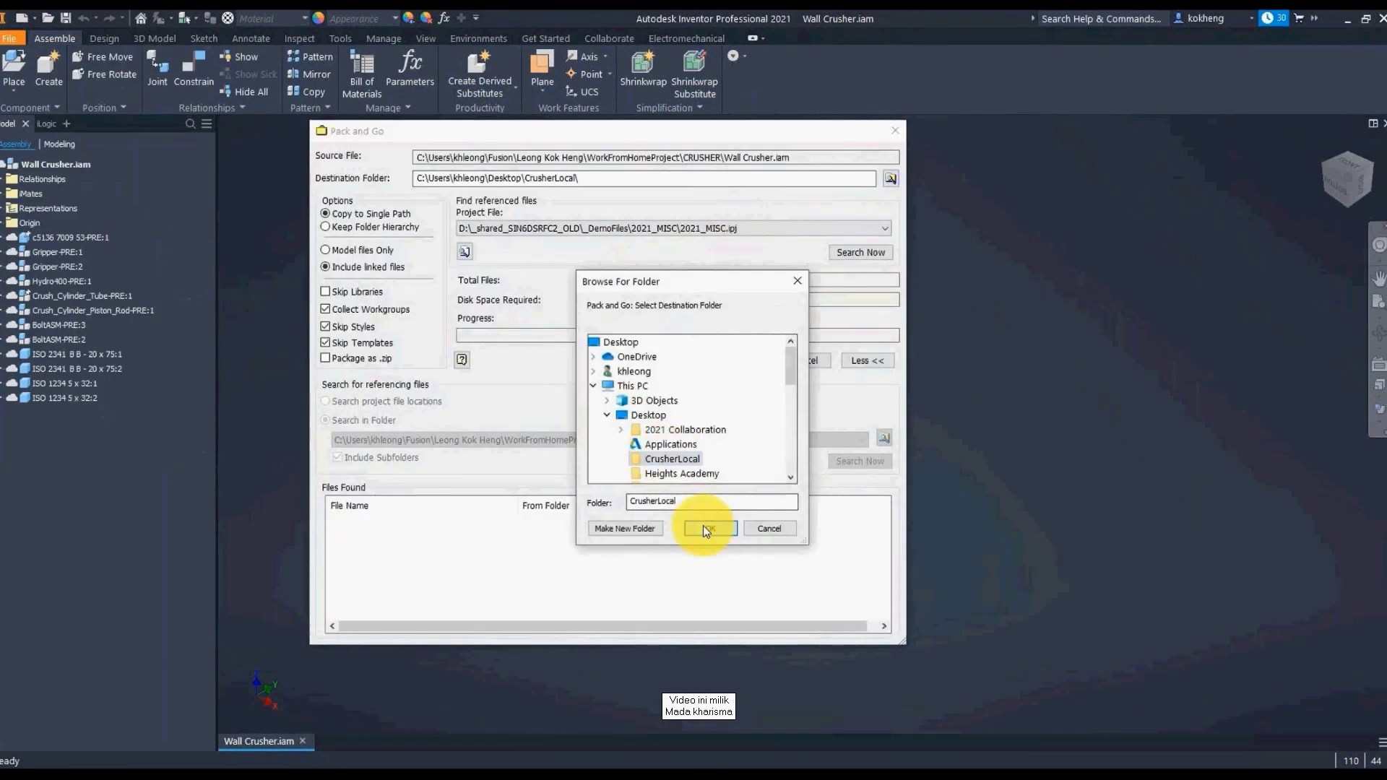
click(705, 528)
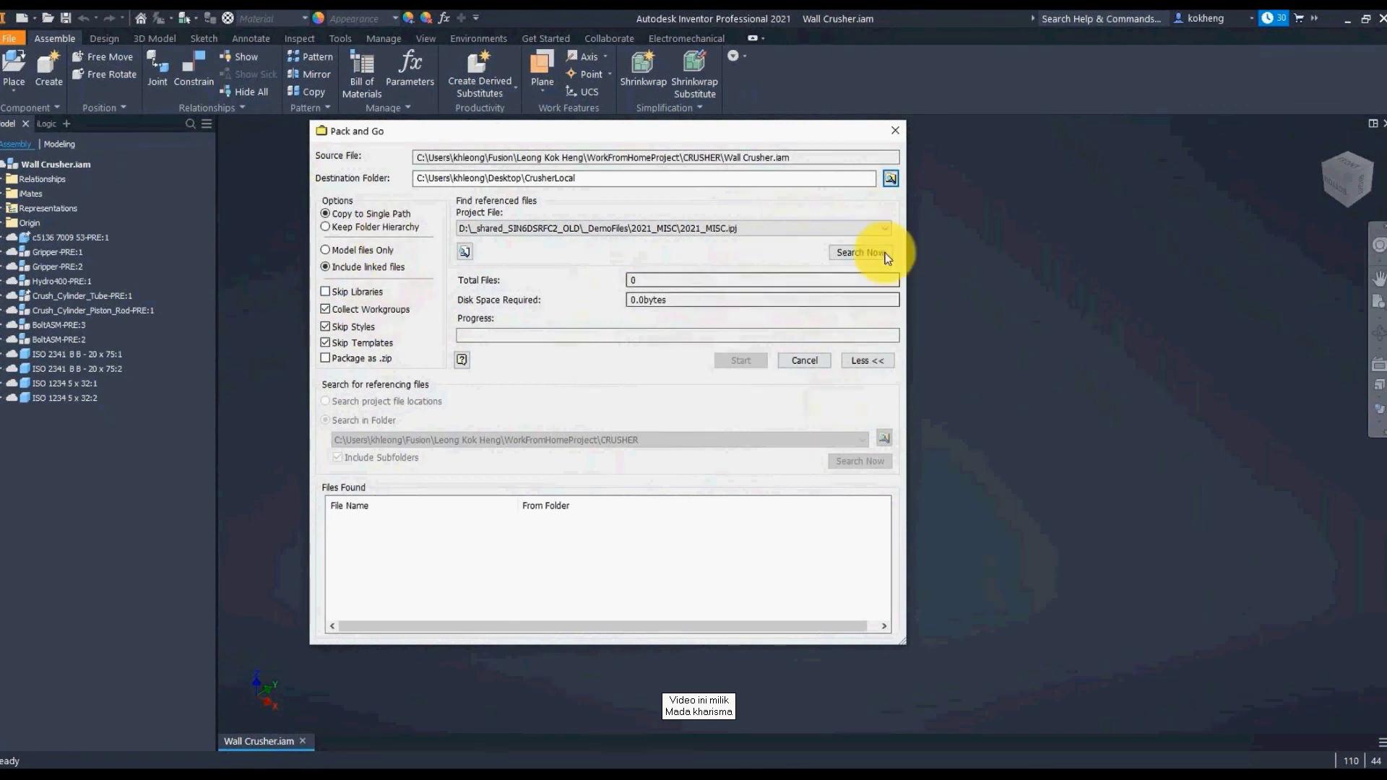
Step: Find the 44 referenced files and copy them into CrusherLocal
click(860, 252)
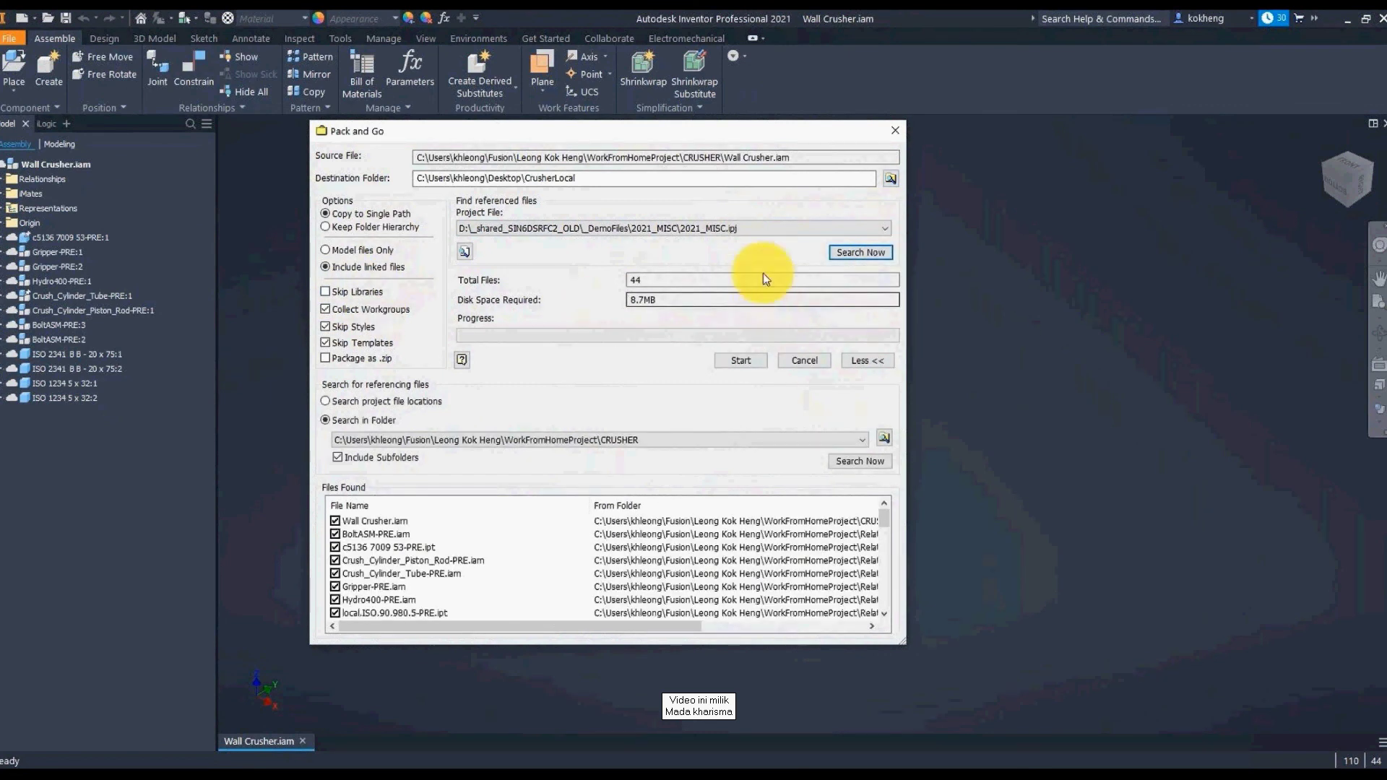
drag(882, 530, 883, 598)
click(738, 363)
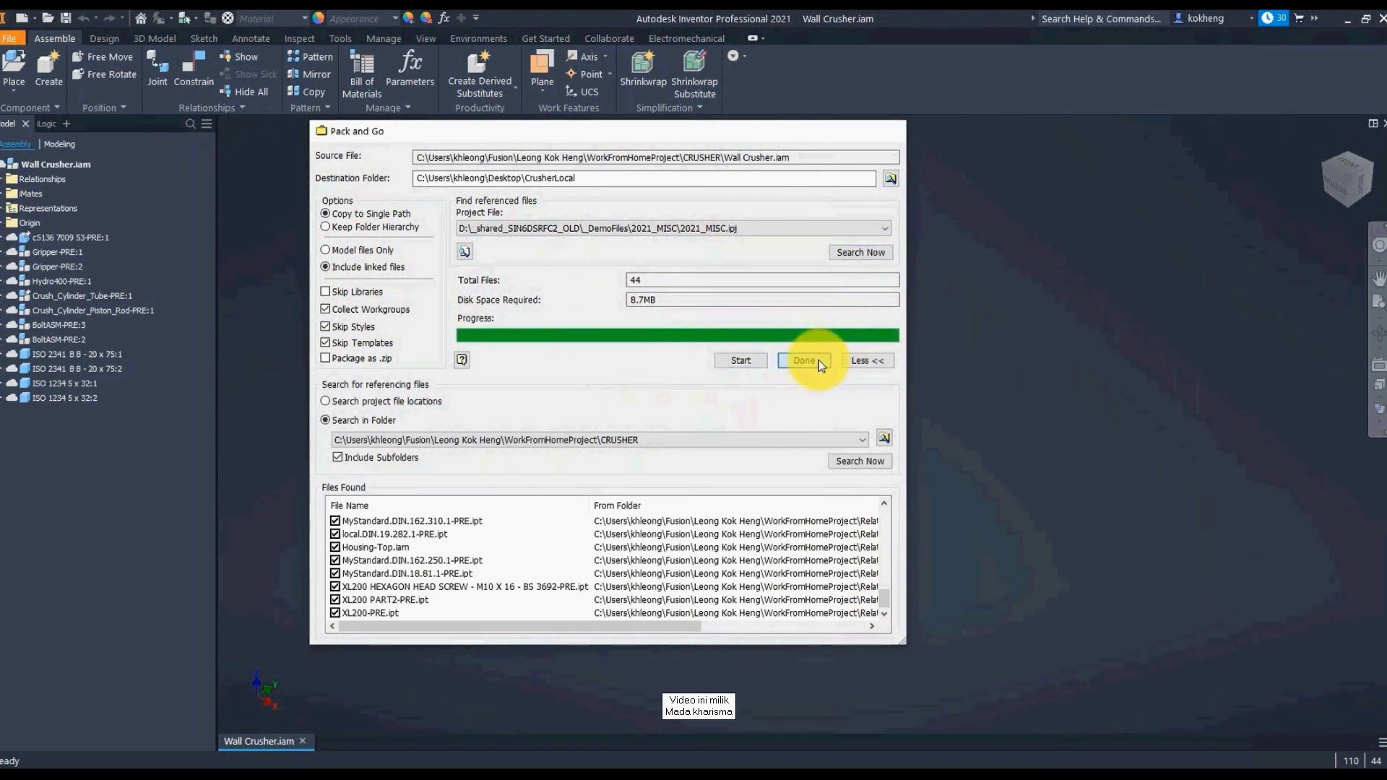
click(817, 360)
Step: Show the CrusherLocal folder, sort its 48 packed files by type, and select Wall Crusher.iam
mouse_move(372, 766)
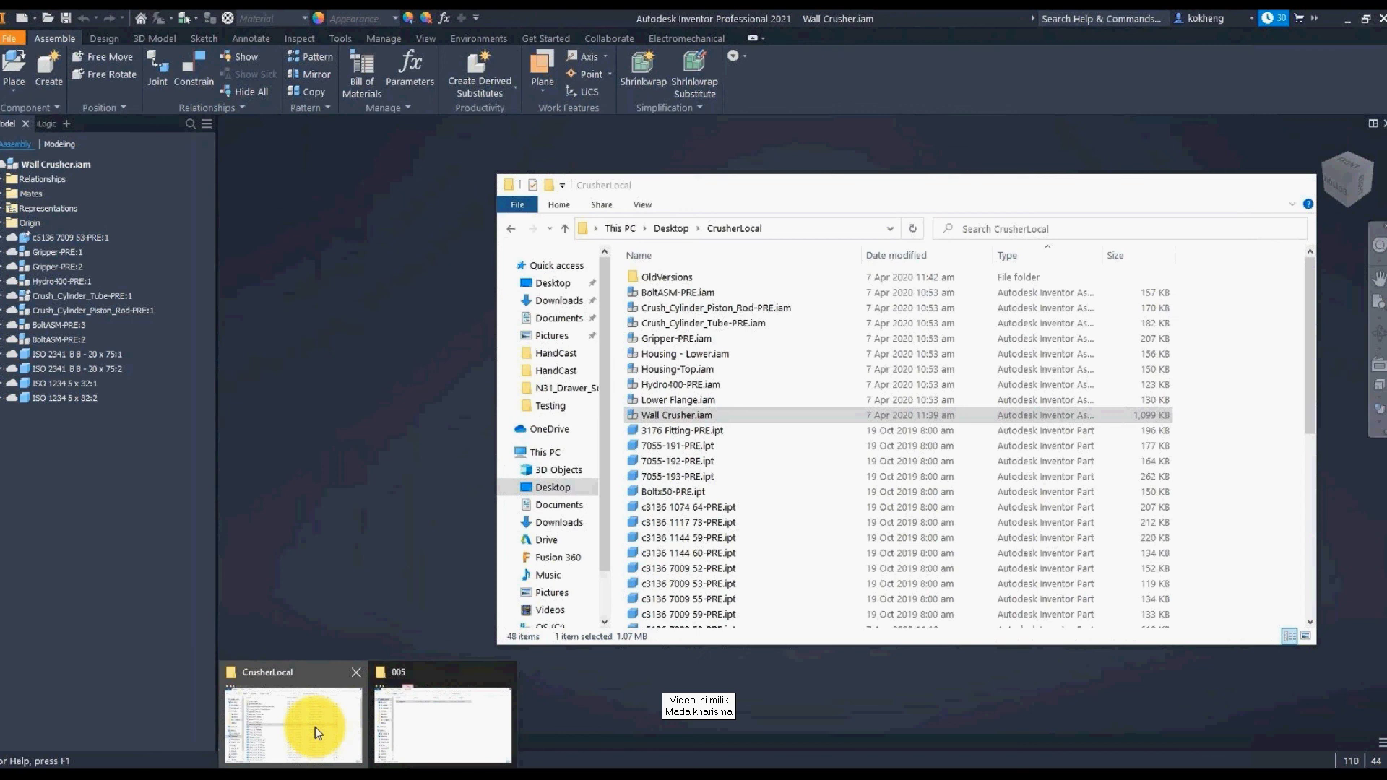
click(315, 727)
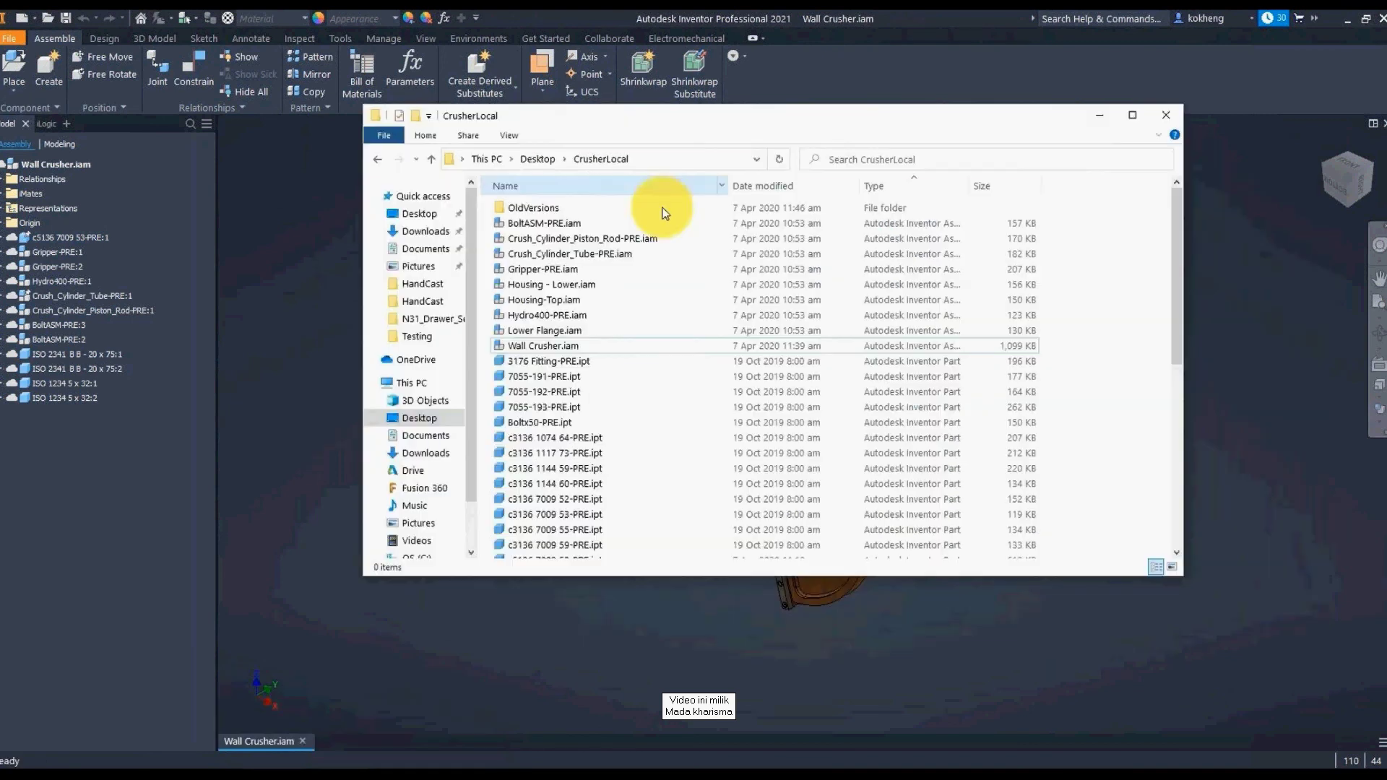
click(870, 186)
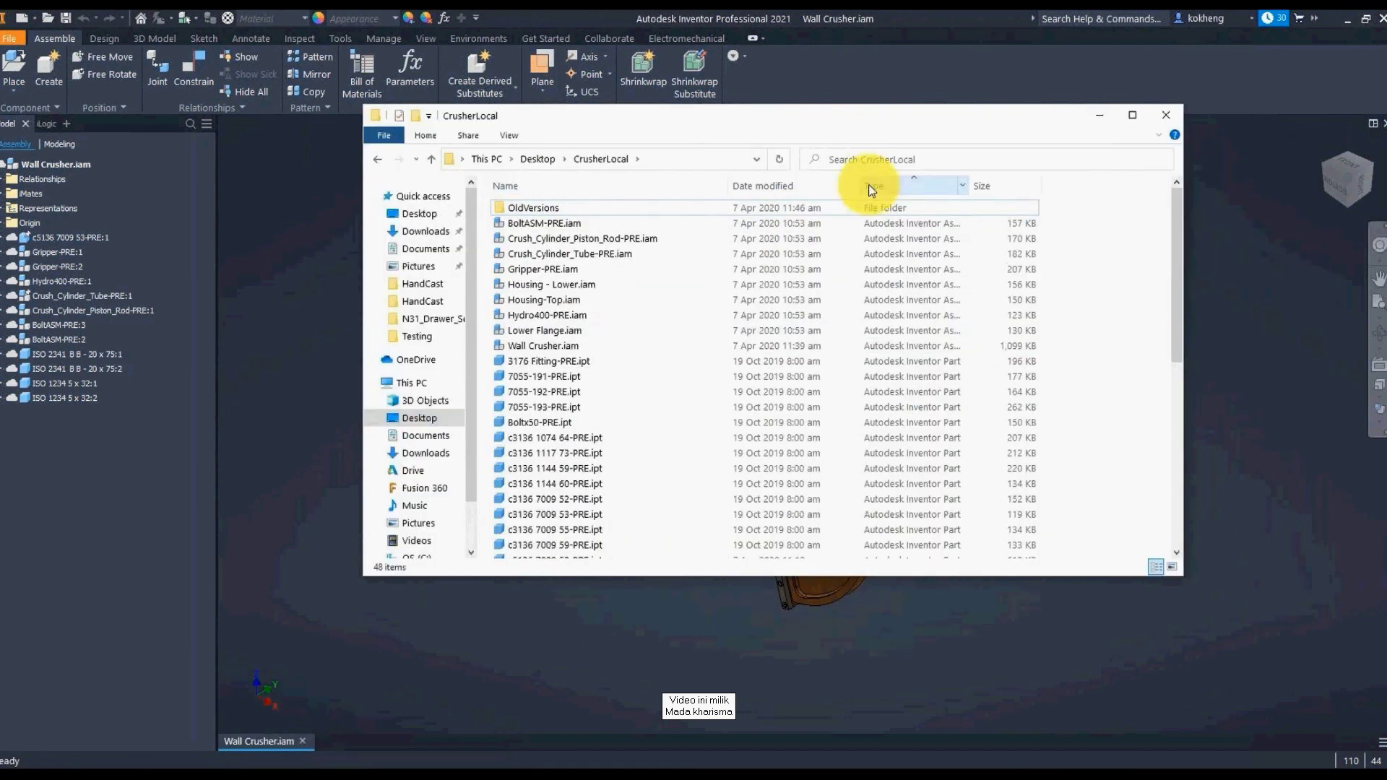
click(534, 345)
scroll(588, 318, down, 8)
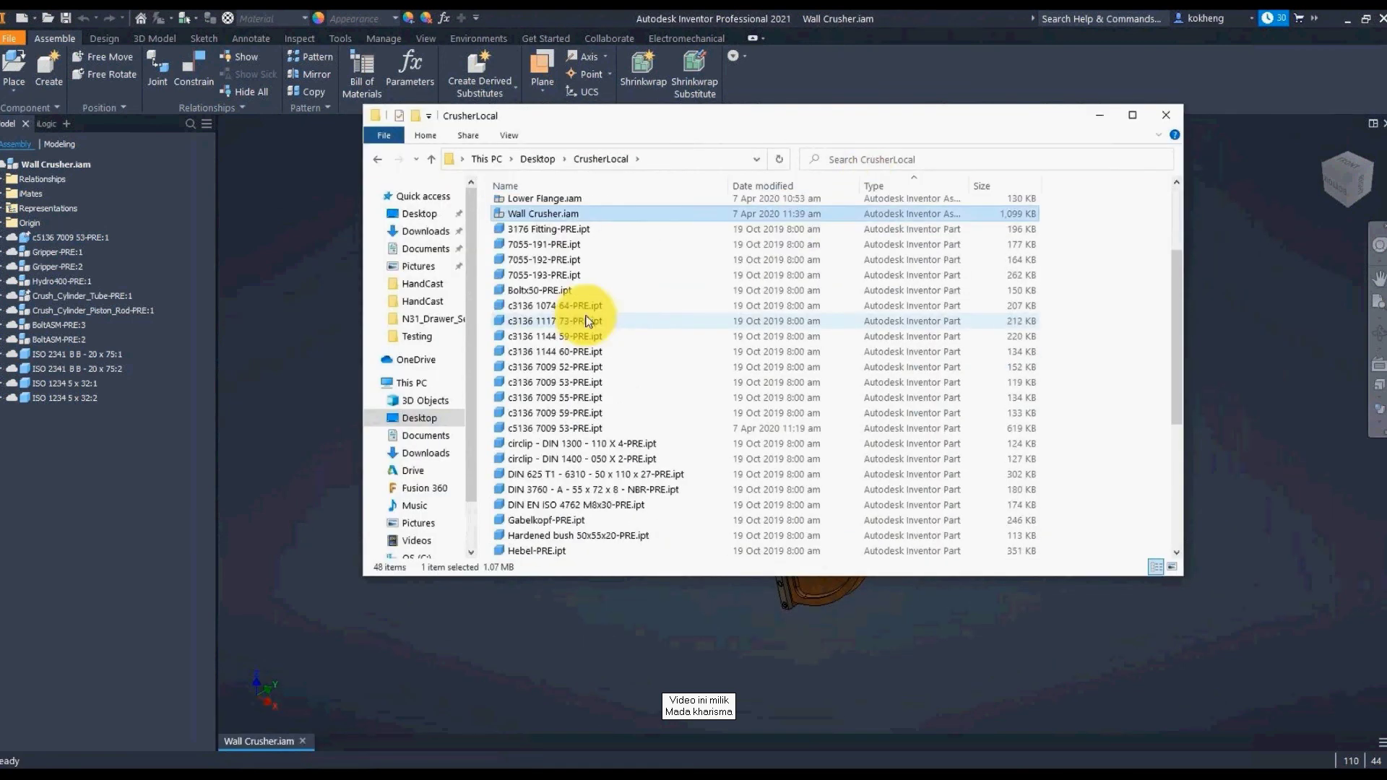
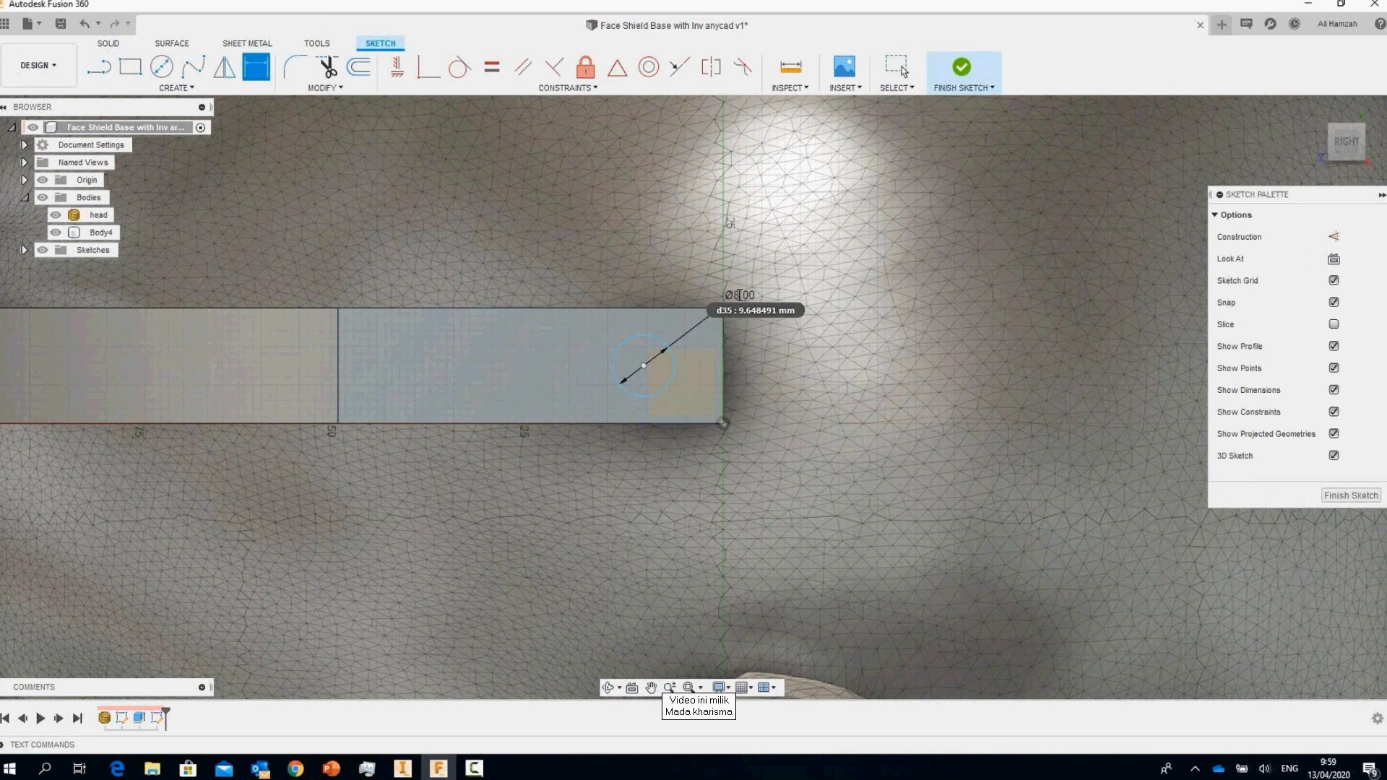
Step: Locate the circle 10 mm from the band end and 7.5 mm vertically
click(644, 366)
click(723, 424)
click(670, 477)
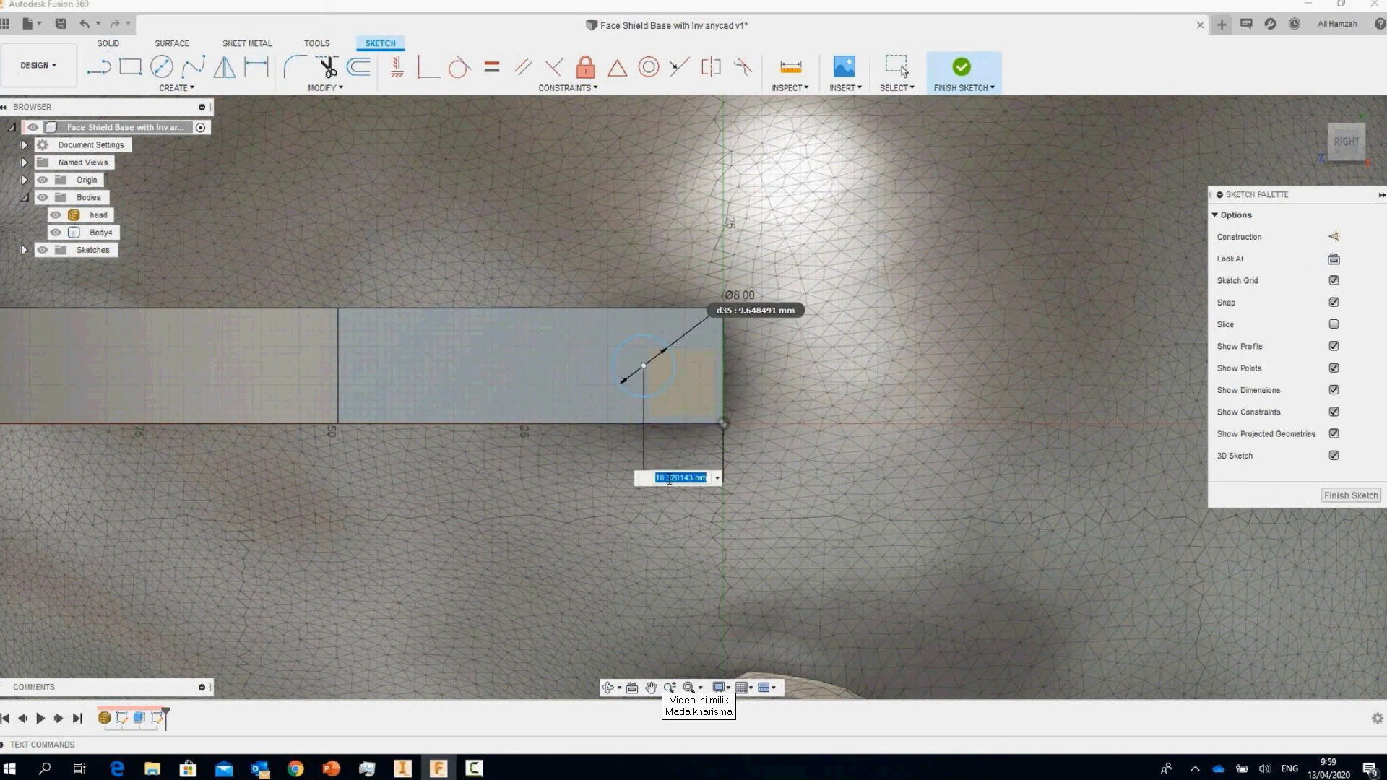
text(10)
key(Return)
click(812, 409)
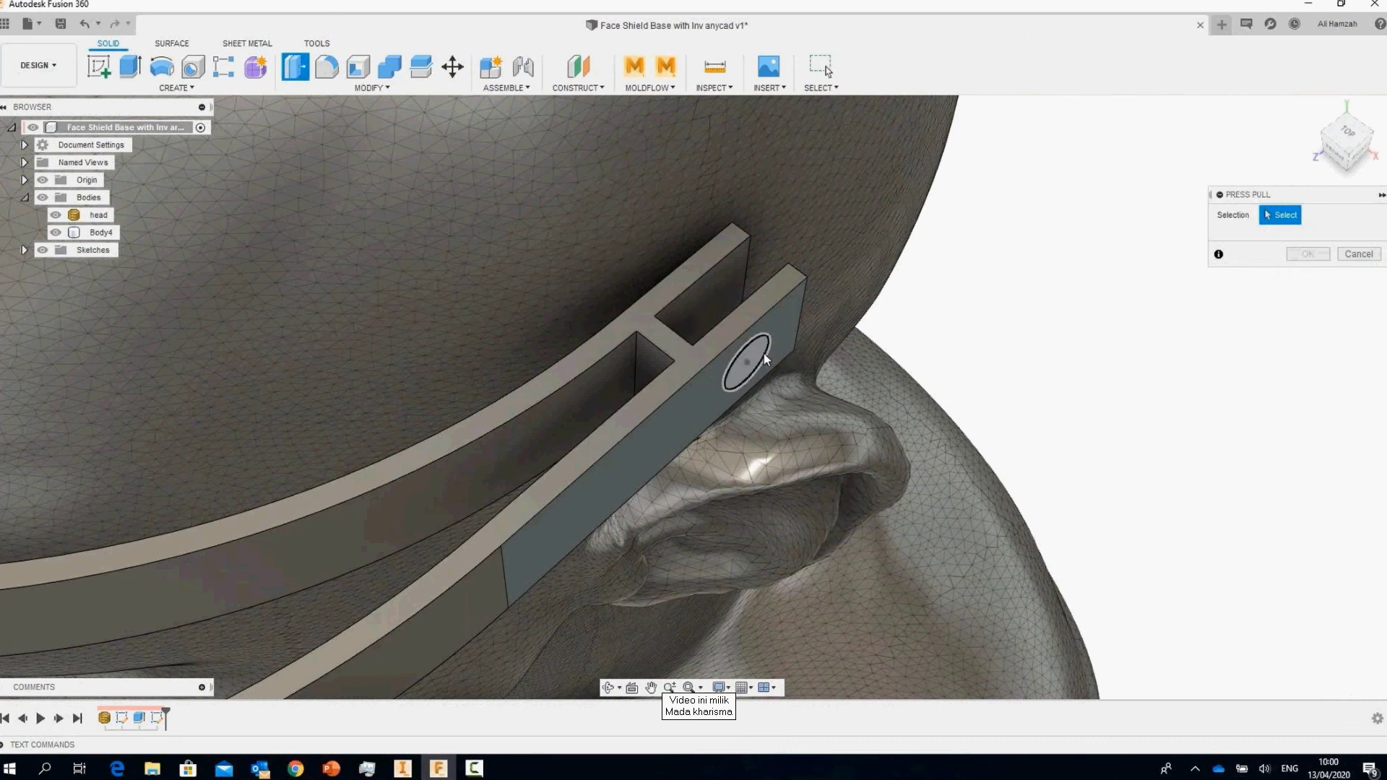
Step: Extrude the circle as a 10 mm cut into the band
click(764, 354)
text(-10)
key(Return)
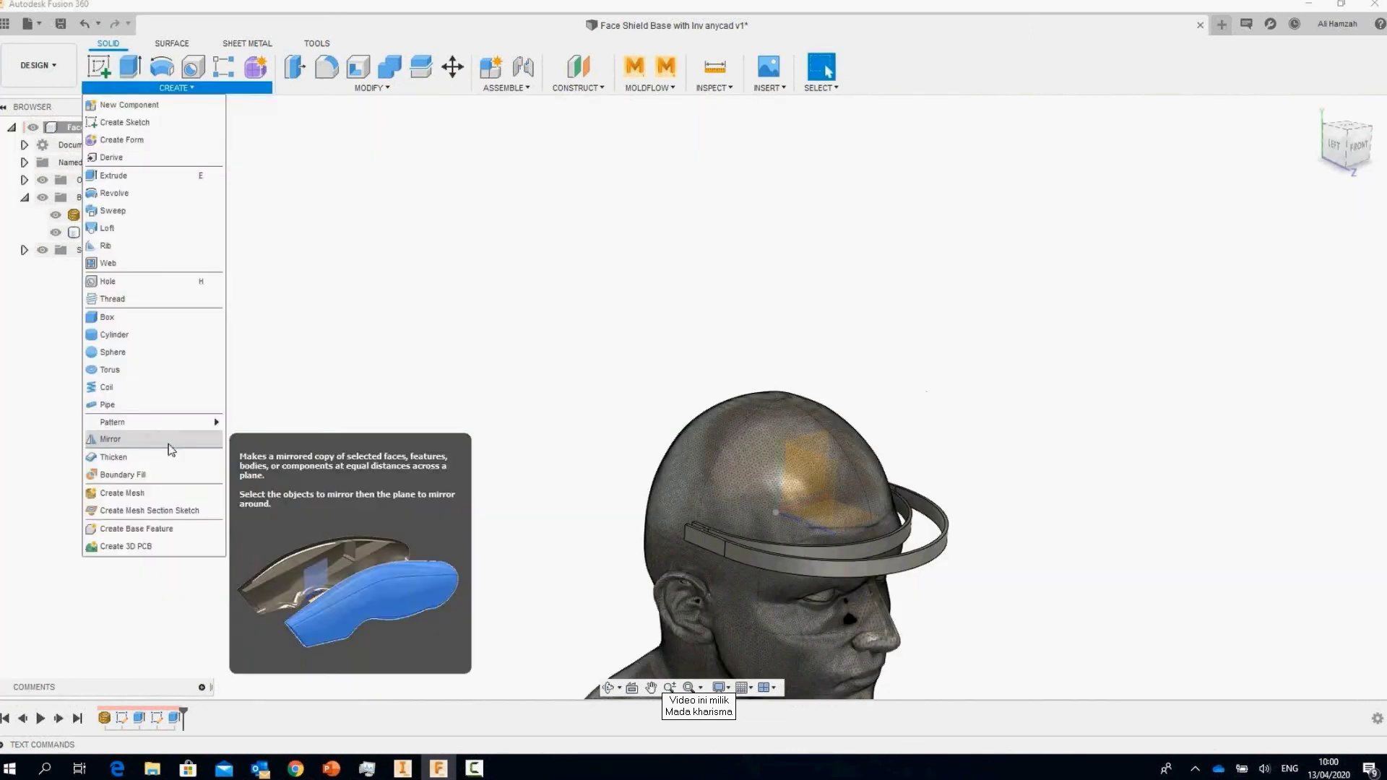
Step: Mirror the cut across a plane to the band's opposite side
click(137, 439)
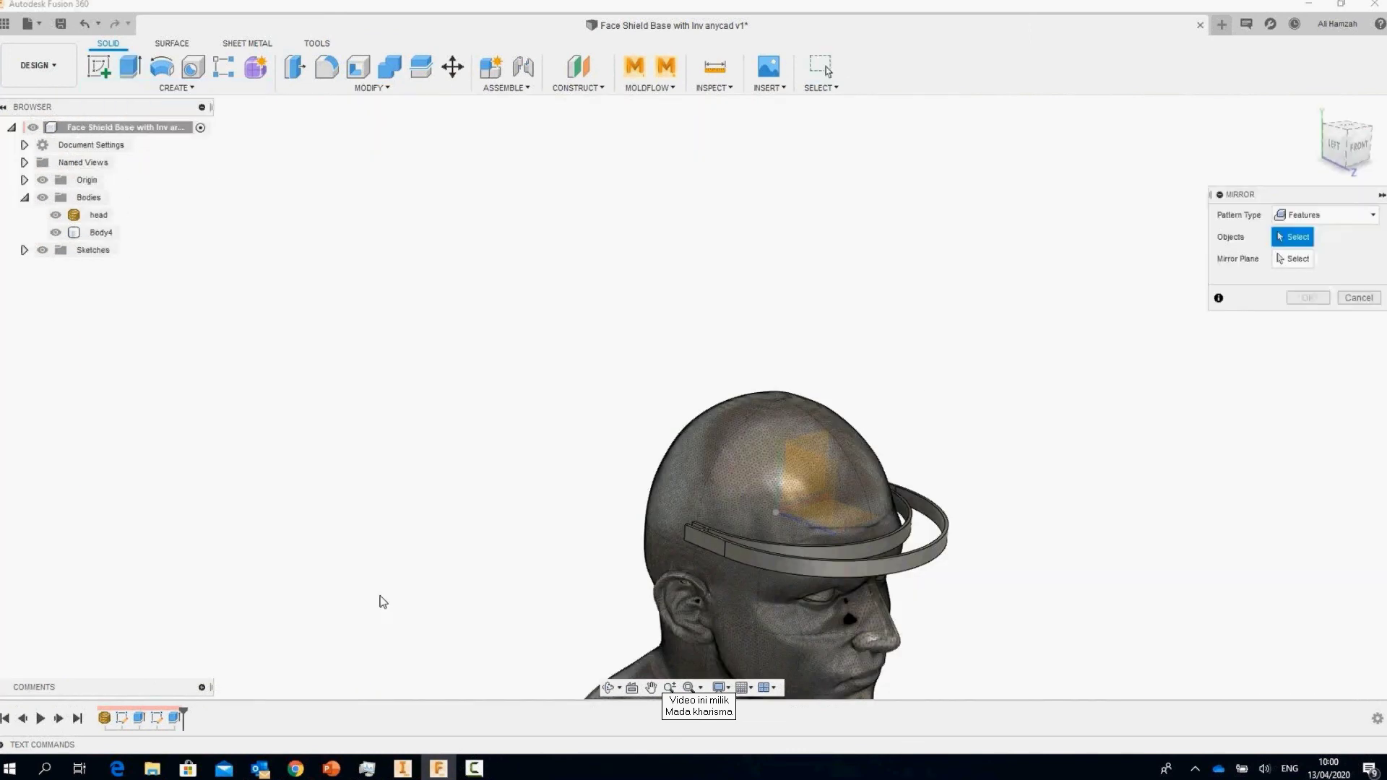
click(866, 484)
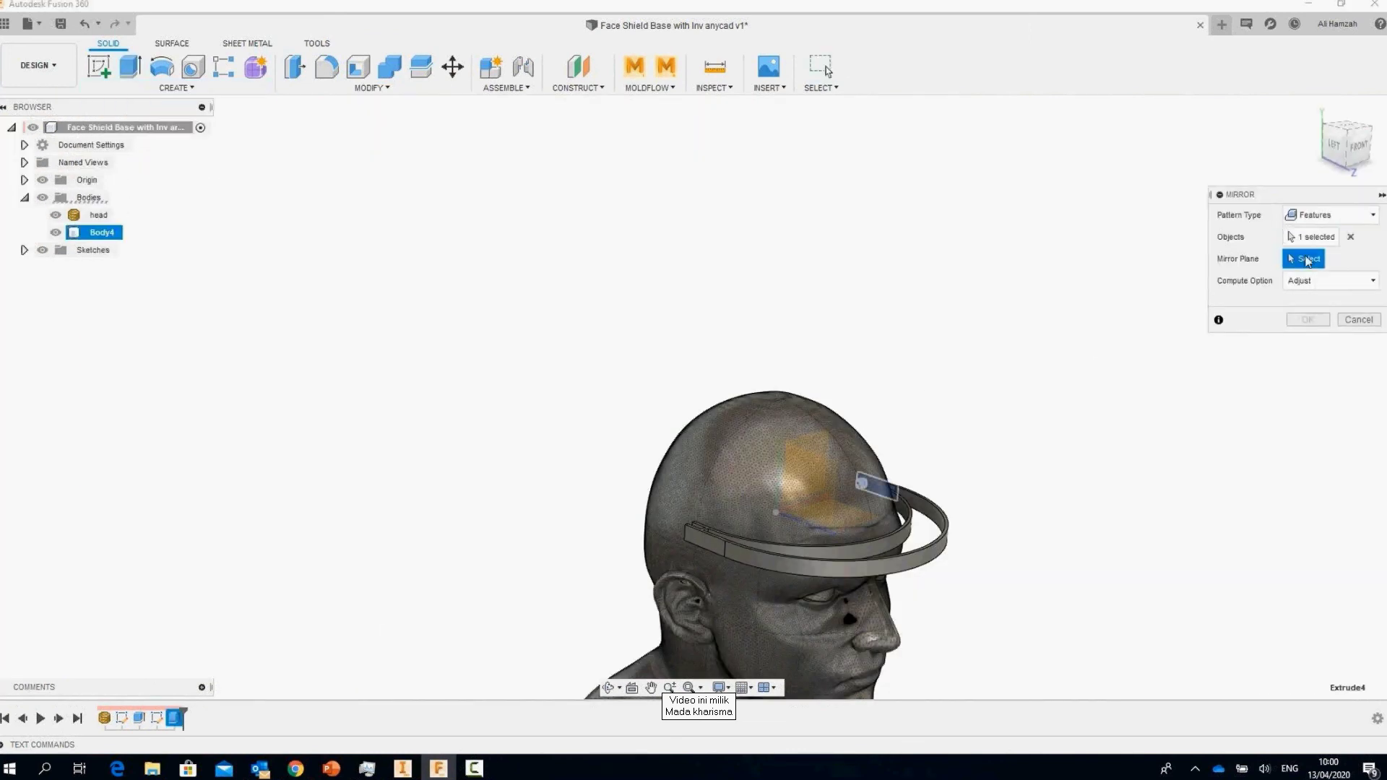
click(803, 513)
key(Return)
shift+middle_drag(803, 509, 925, 429)
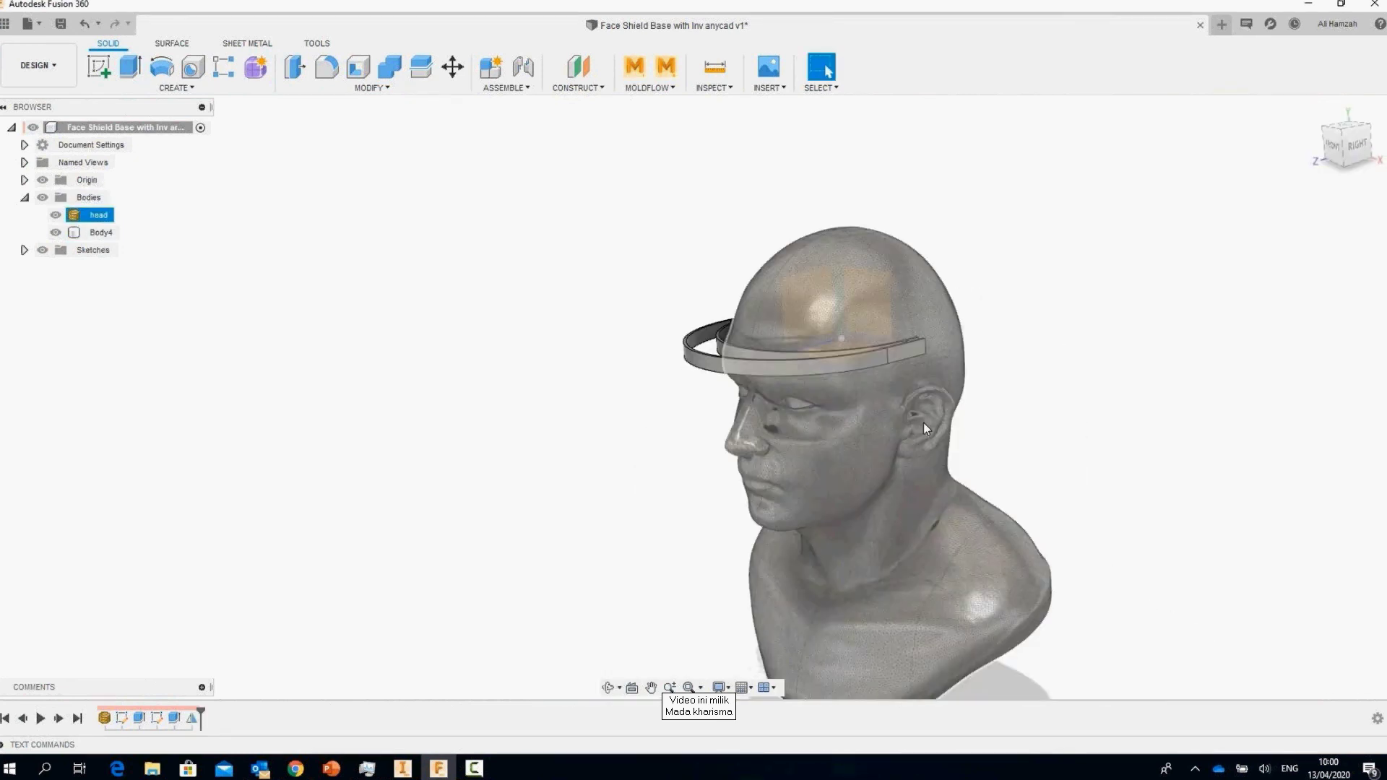
scroll(923, 423, up, 4)
Step: Place a counterbored hole on the band's front face with an 8 mm counterbore diameter
click(192, 66)
click(645, 337)
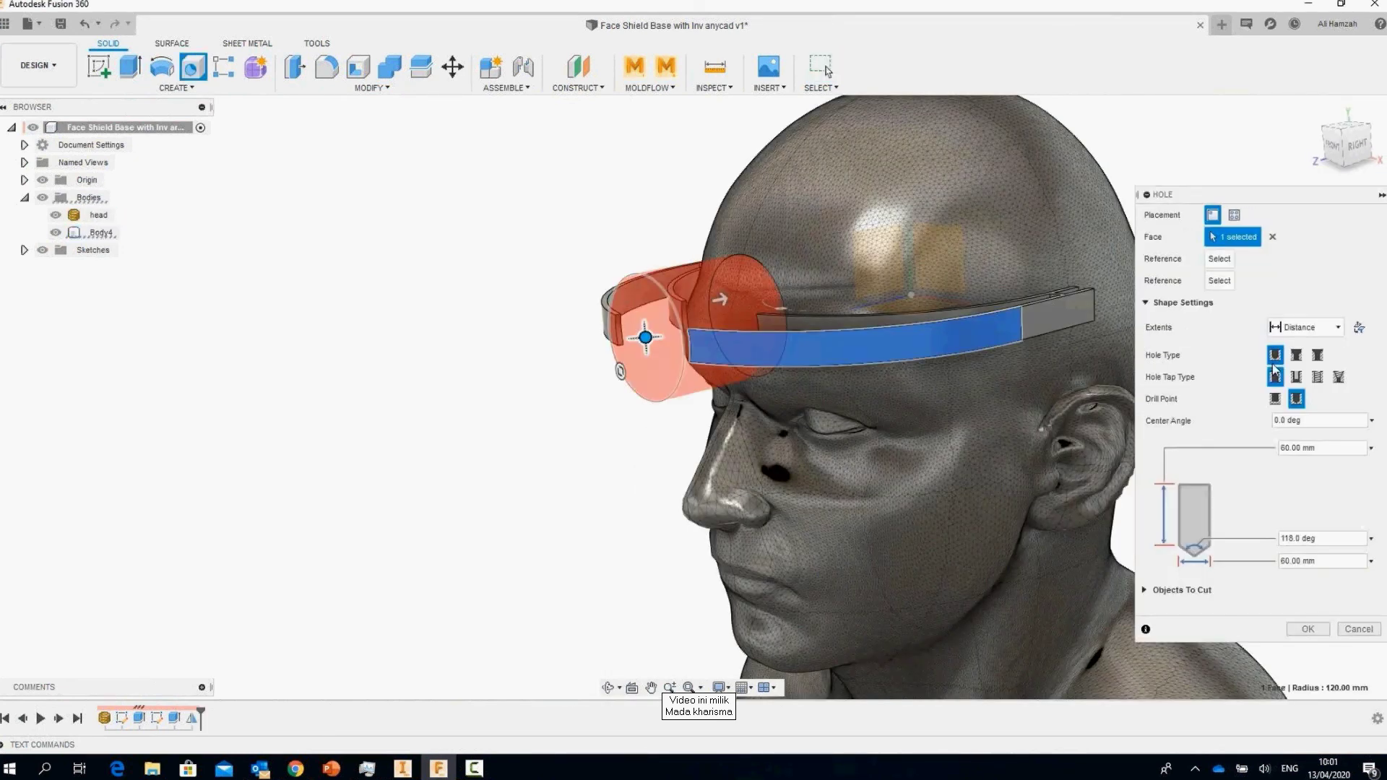
click(1296, 355)
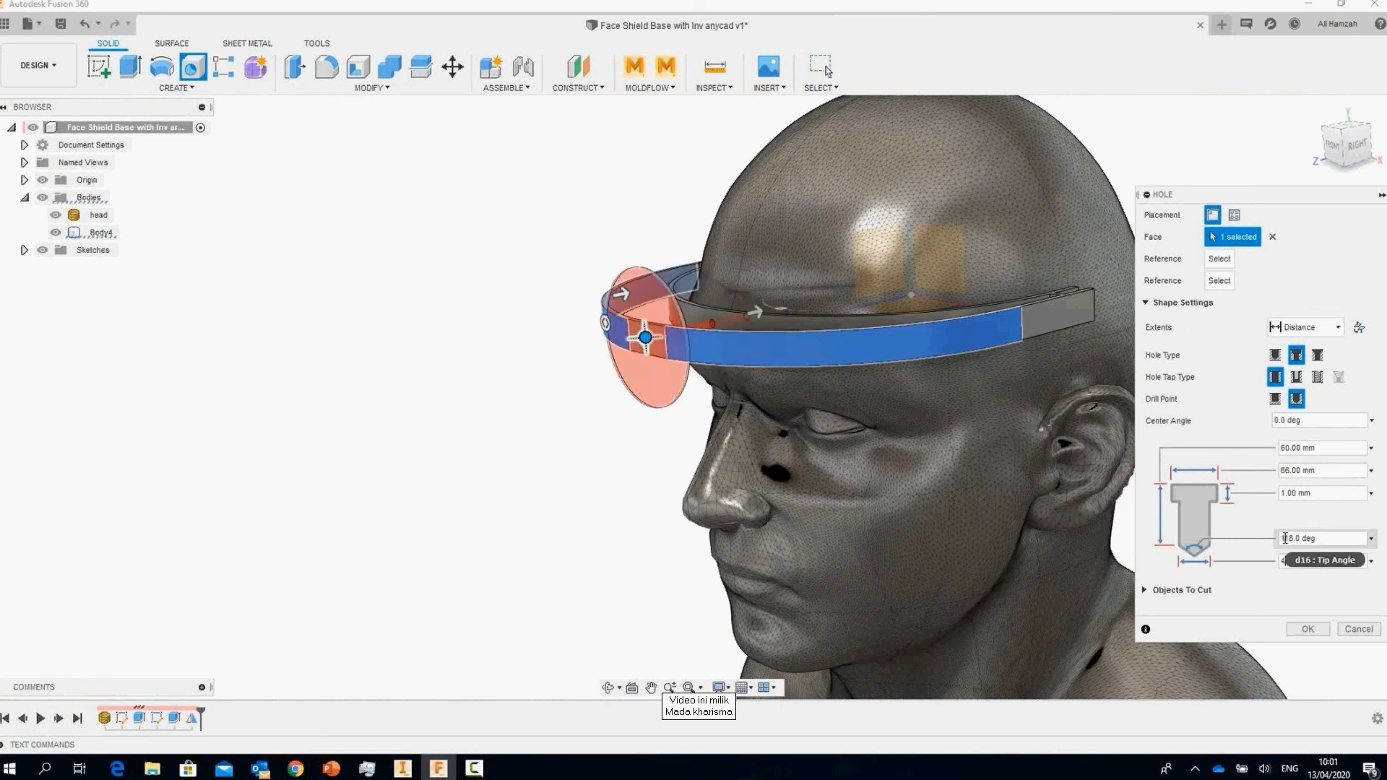
click(1229, 477)
text(8)
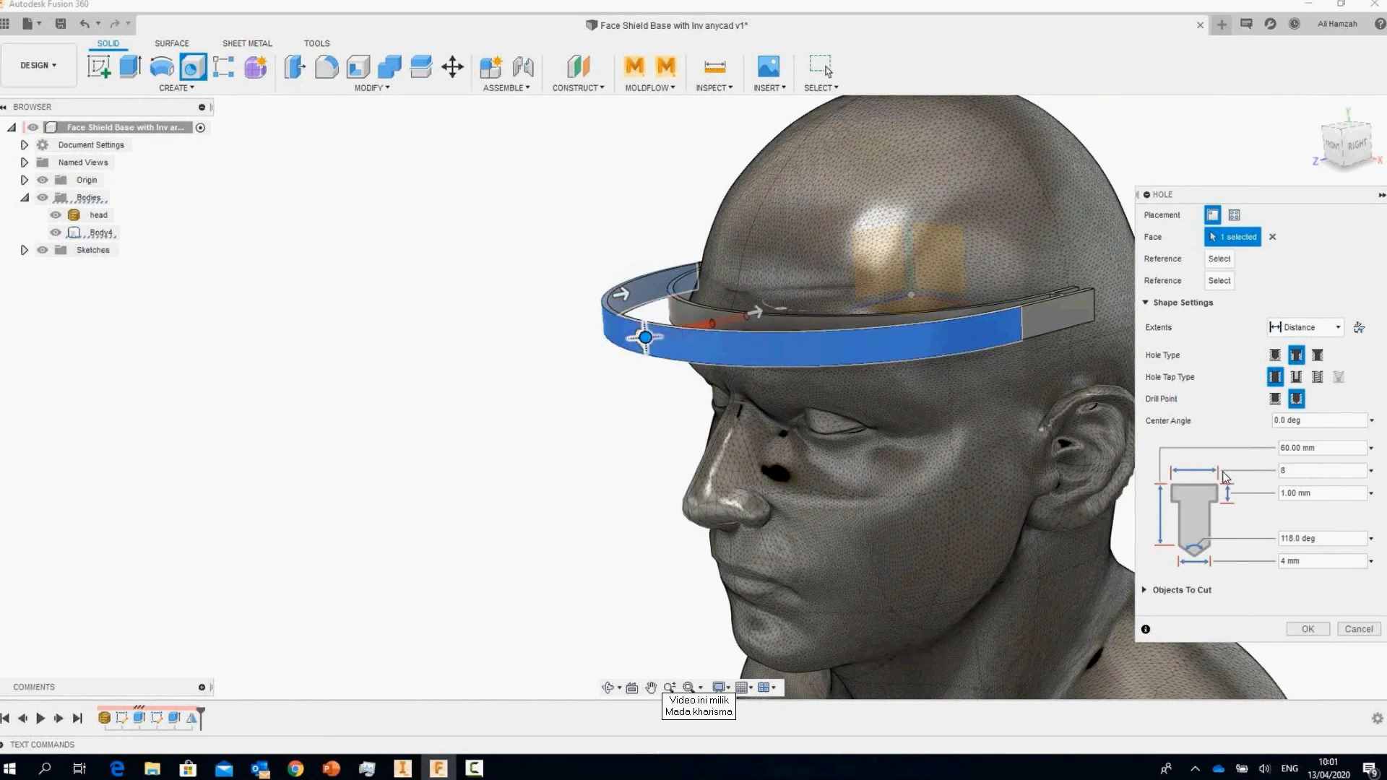
scroll(735, 330, up, 5)
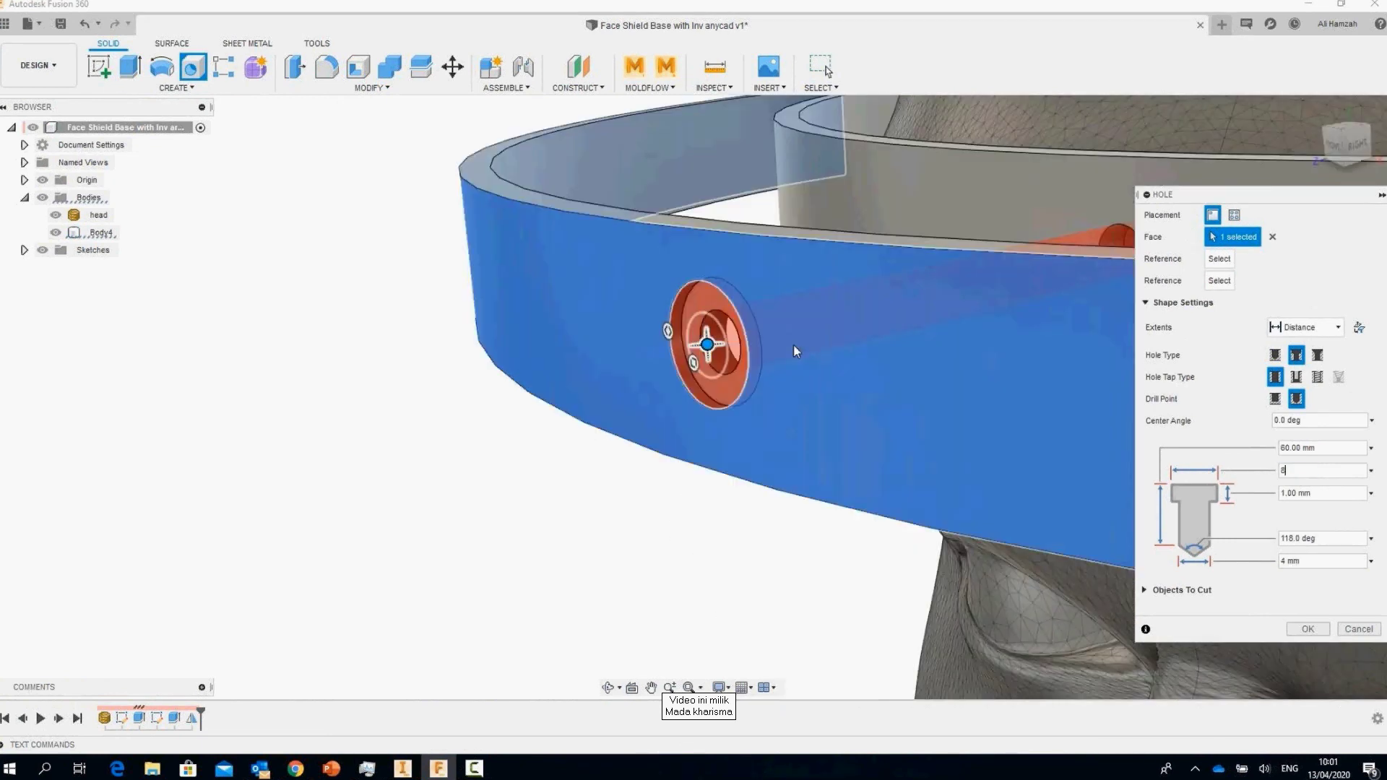
Step: Set a 0.5 mm counterbore depth and 5 mm hole depth, then apply the hole
click(1237, 499)
text(0.5)
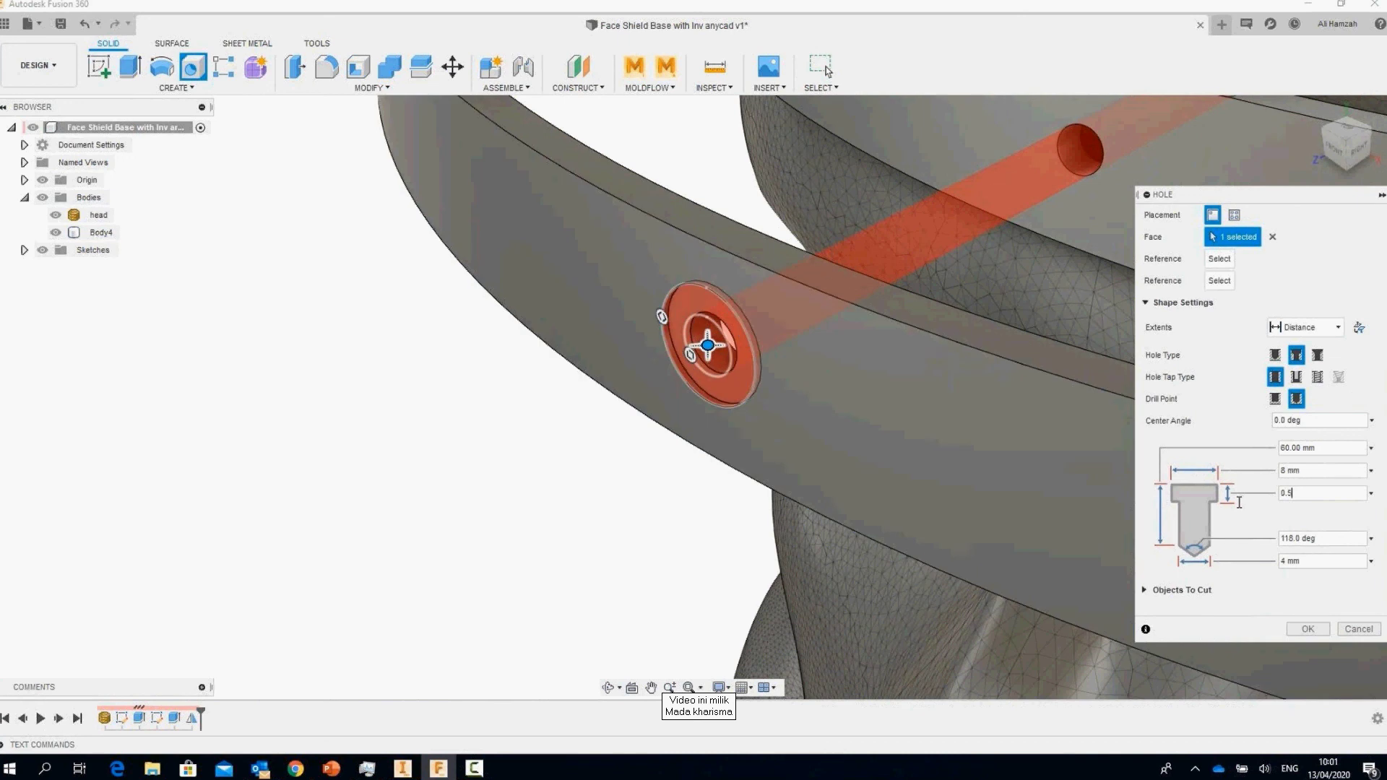
click(1228, 448)
text(5)
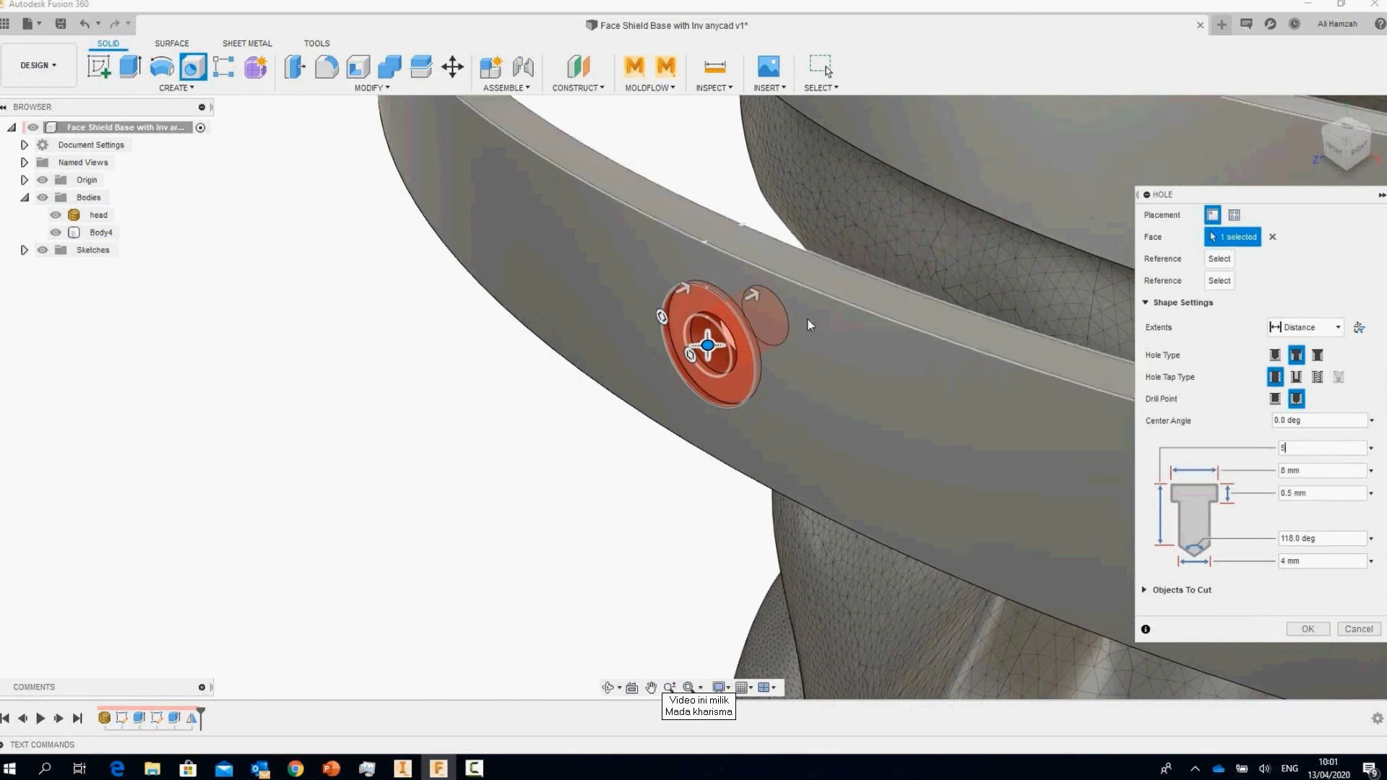
click(1333, 153)
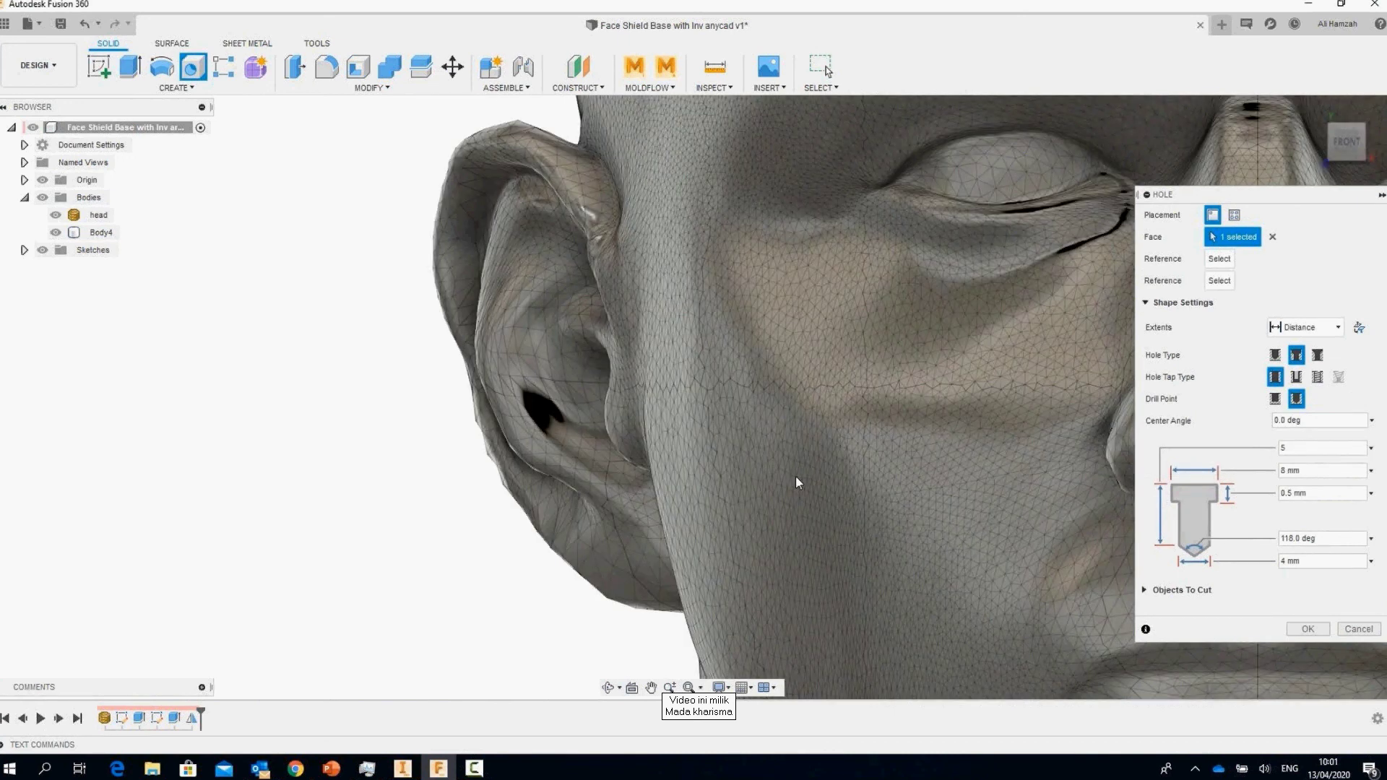
scroll(897, 371, down, 3)
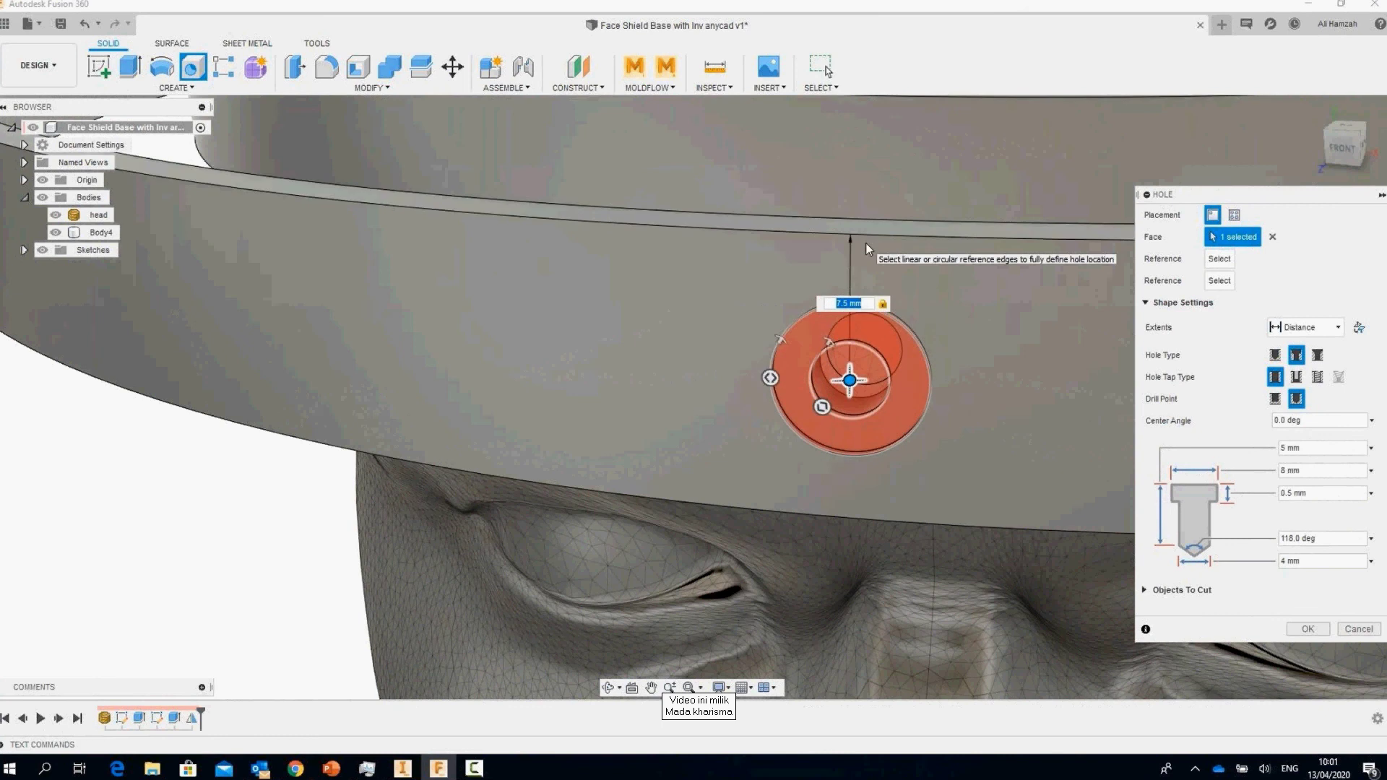
key(Return)
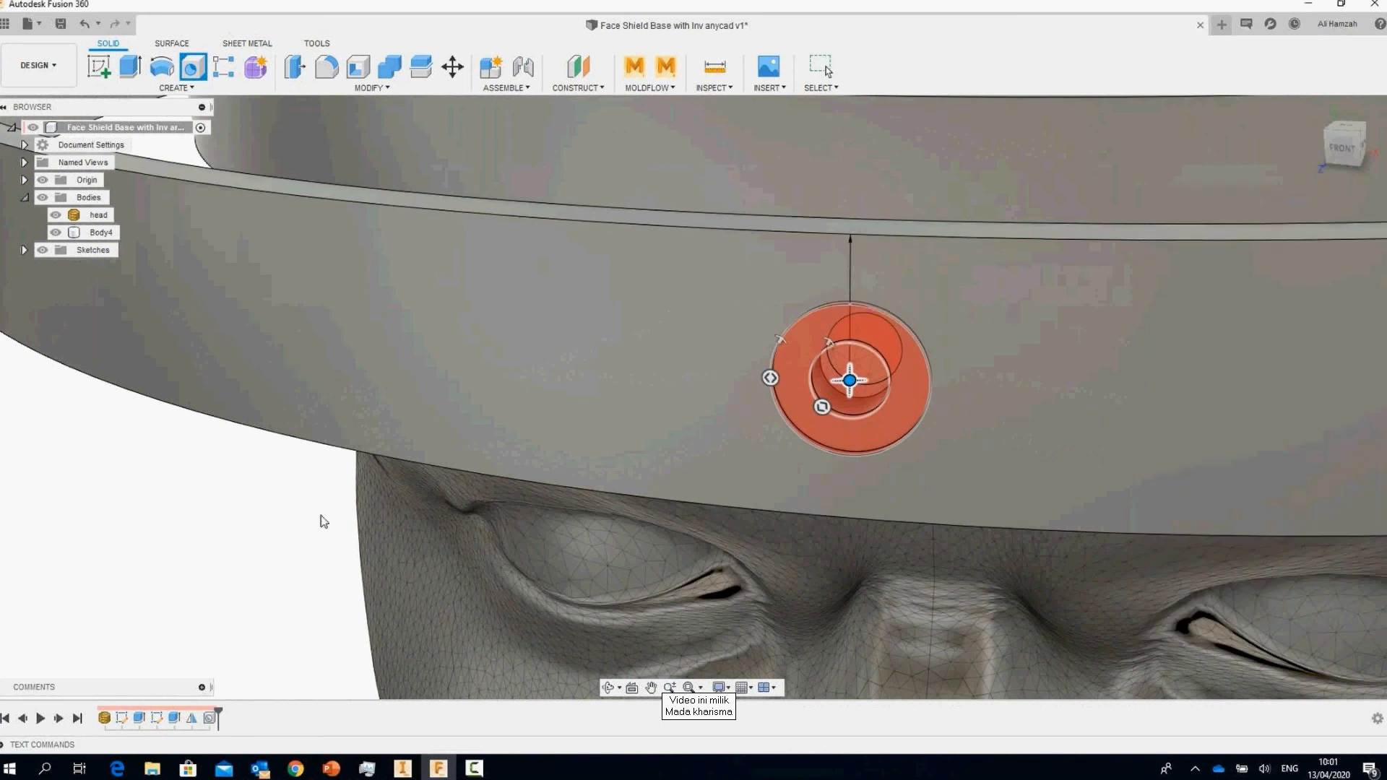
scroll(331, 510, down, 5)
shift+middle_drag(332, 509, 448, 462)
Step: Circular-pattern the hole symmetrically around the band: 5 copies across 170 degrees
click(176, 88)
mouse_move(166, 422)
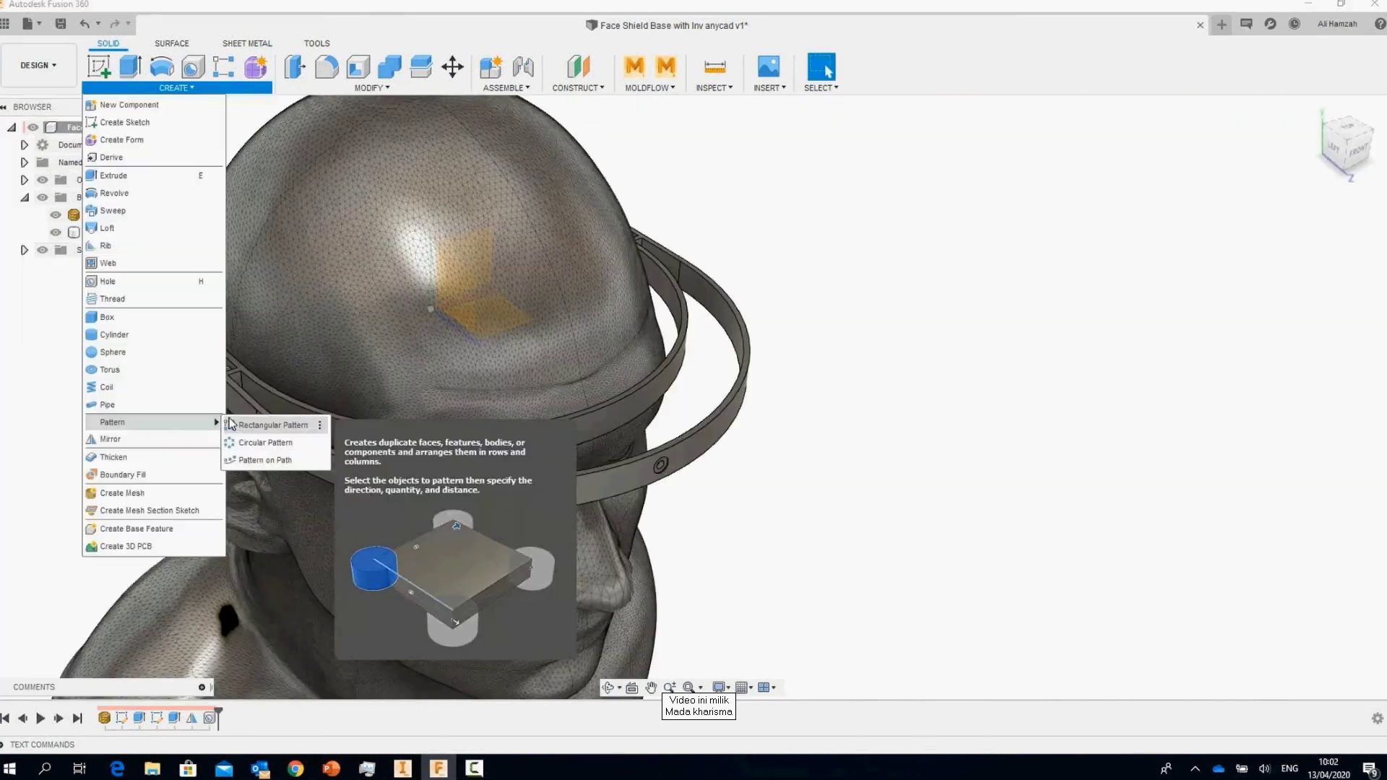
click(238, 442)
click(210, 718)
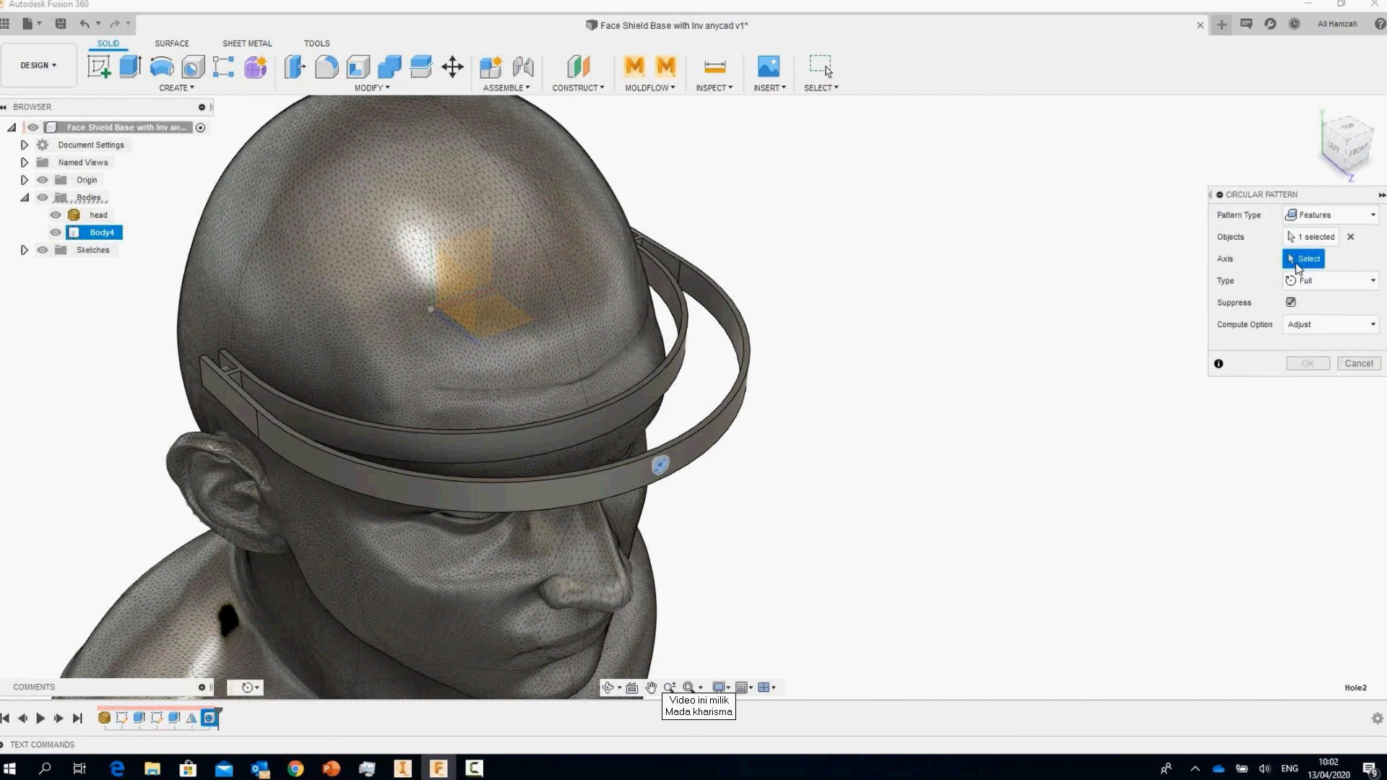
click(718, 439)
click(1330, 280)
click(1314, 325)
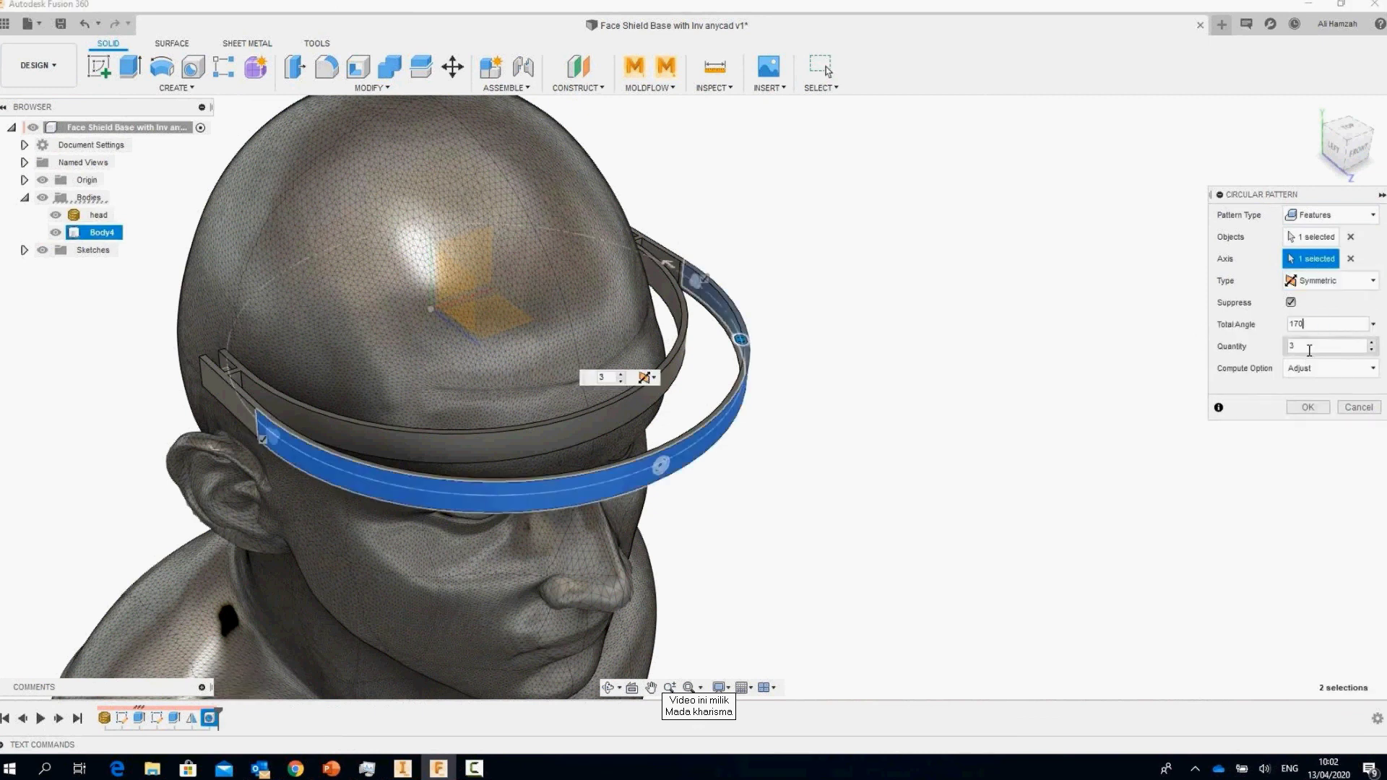
click(1304, 346)
text(5)
click(1307, 408)
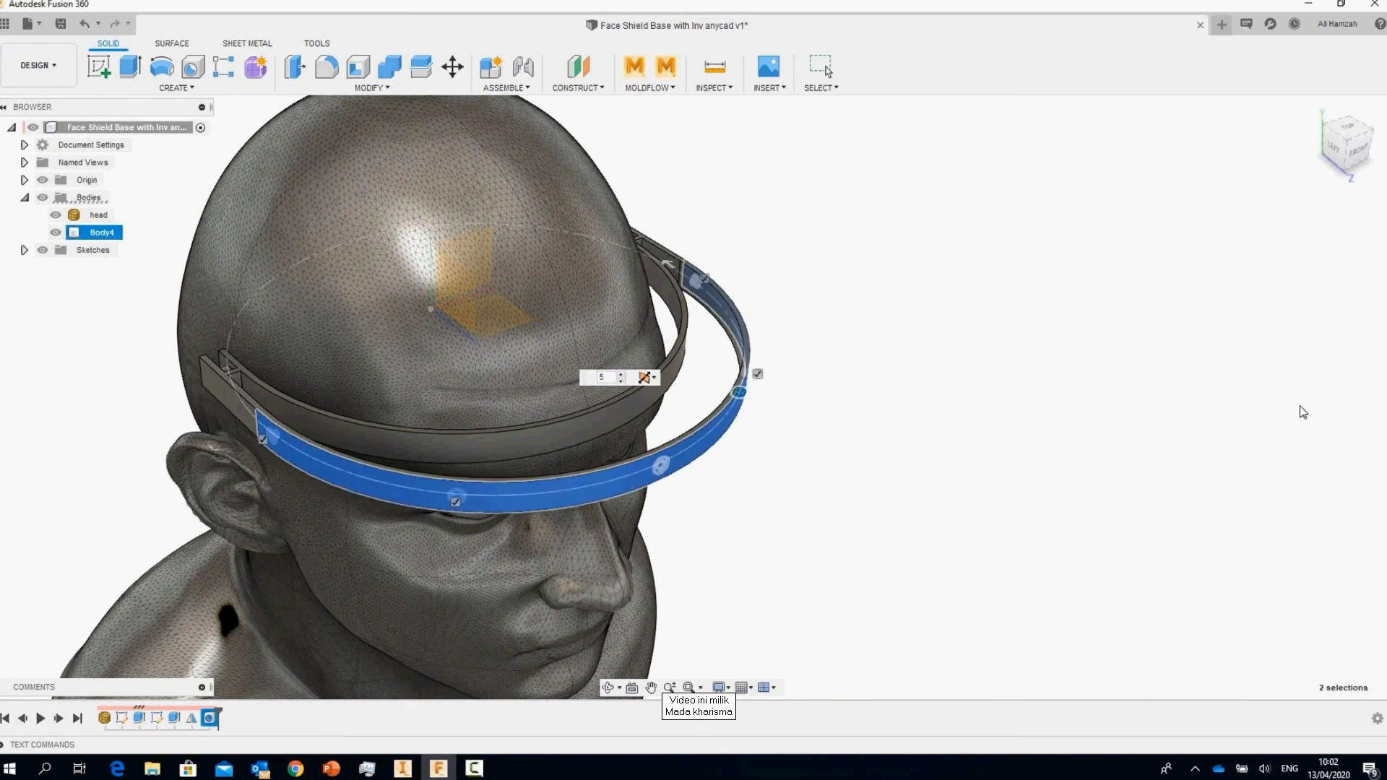
shift+middle_drag(1093, 377, 867, 376)
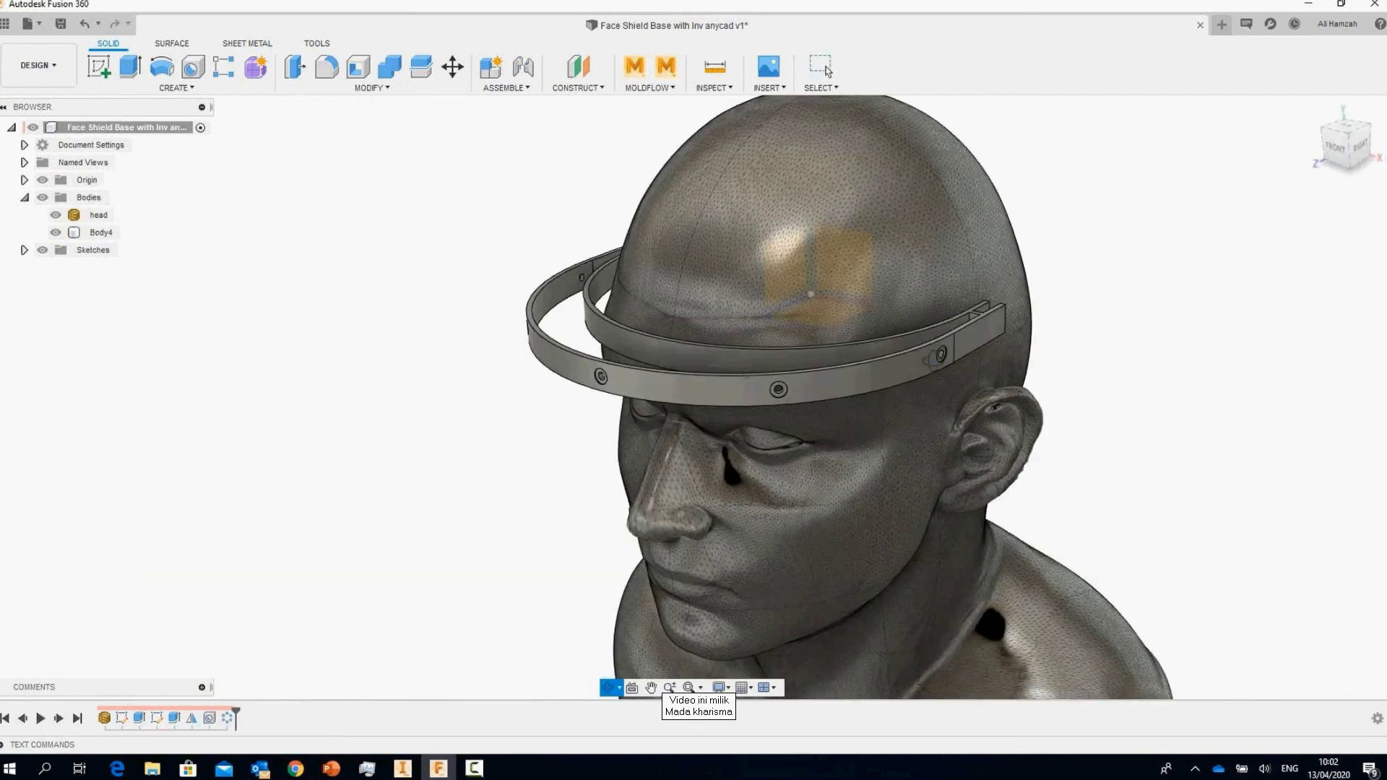
click(827, 70)
shift+middle_drag(1228, 310, 1106, 262)
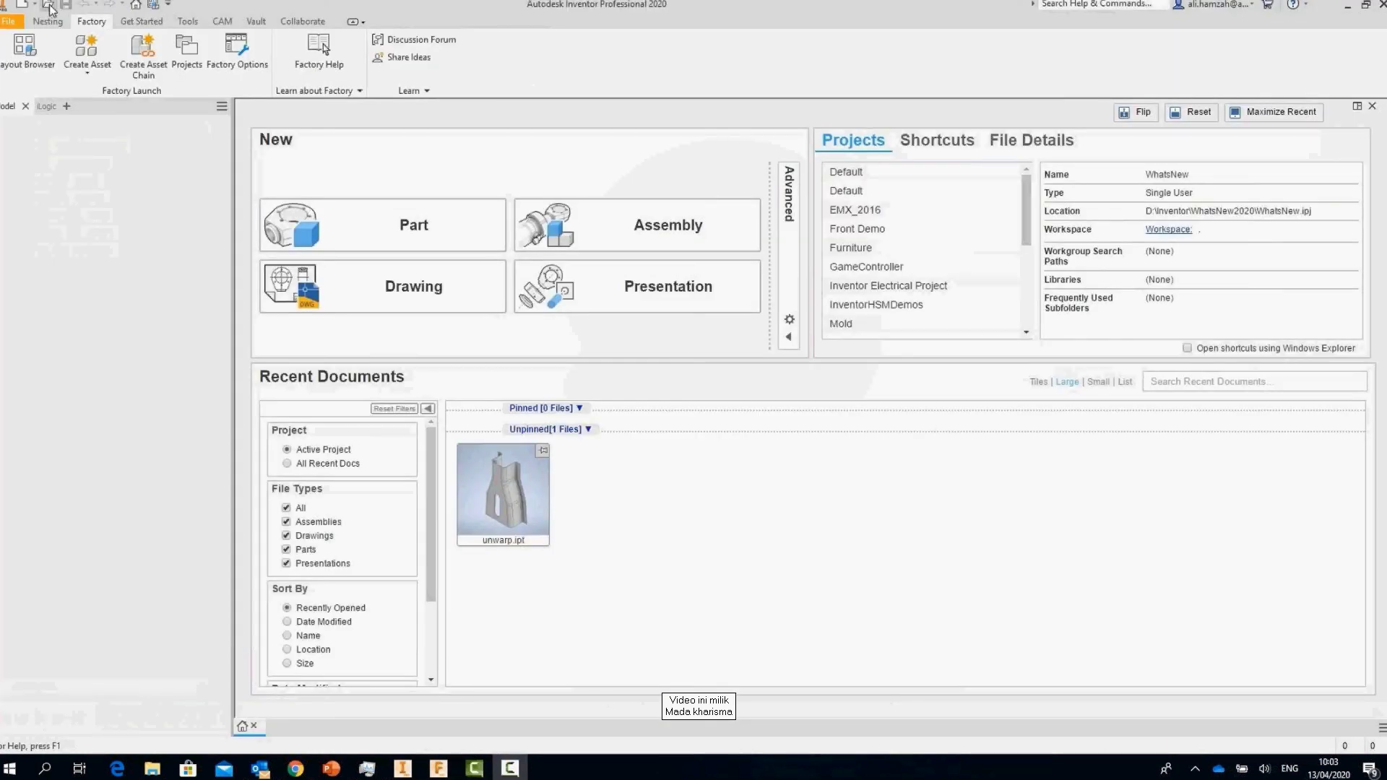
Step: Open Face Shield Base with Inv anycad.FusionDesign from the Face Shield folder
key(ctrl+o)
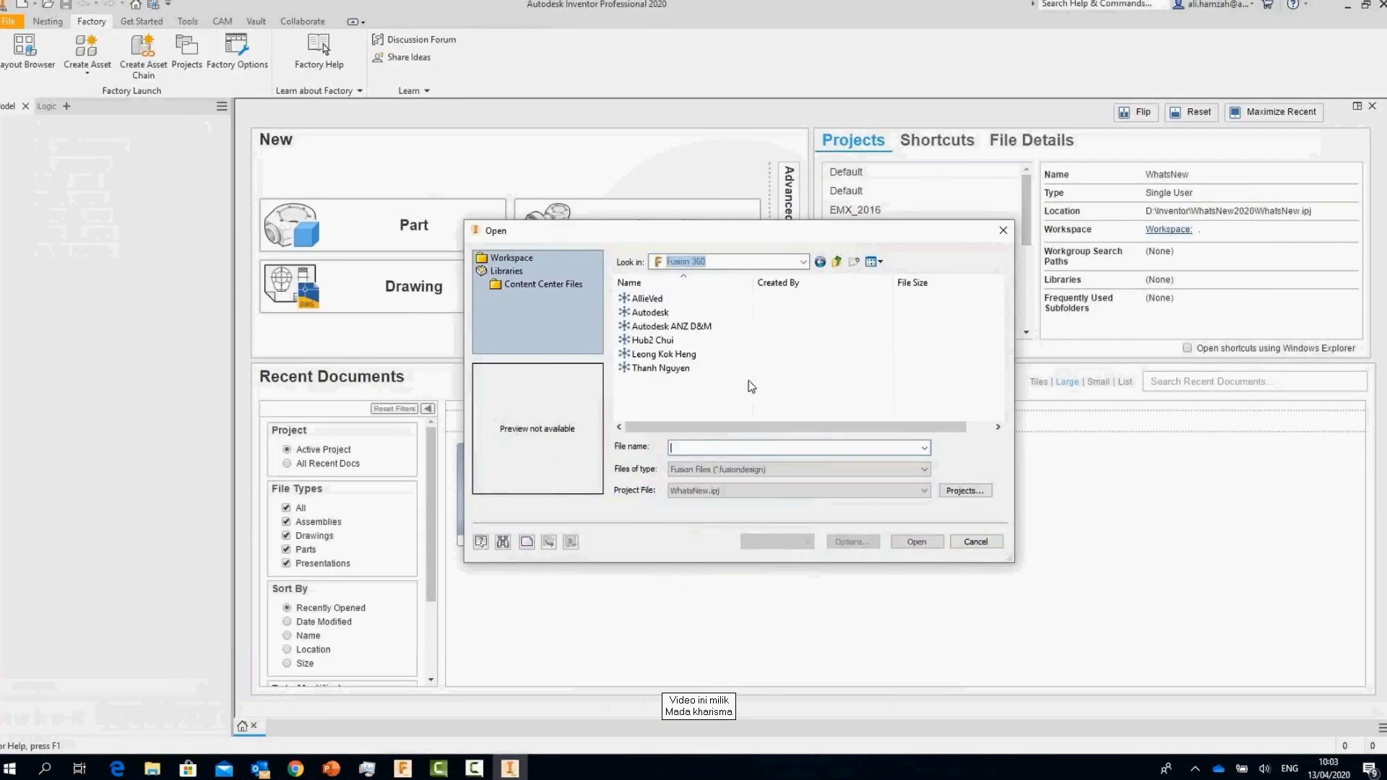
double_click(627, 299)
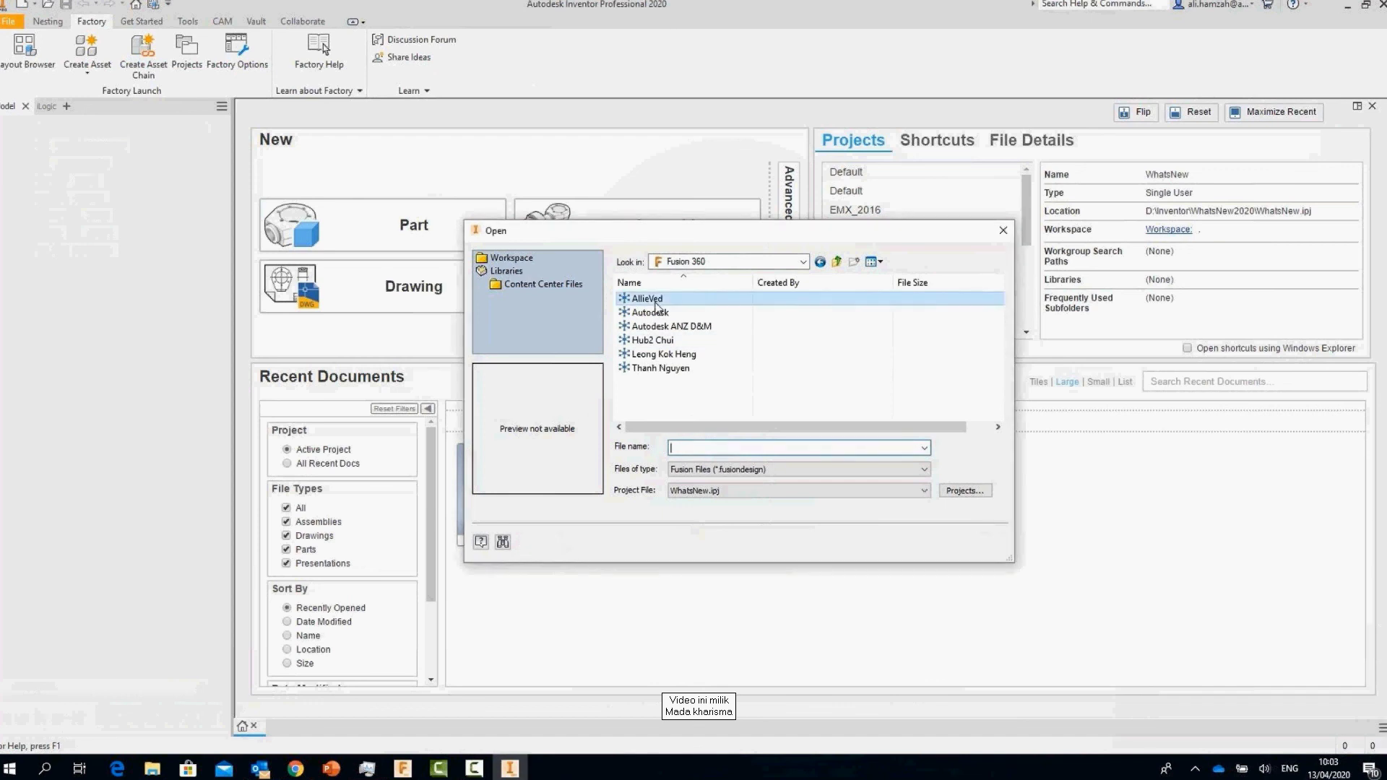
double_click(636, 339)
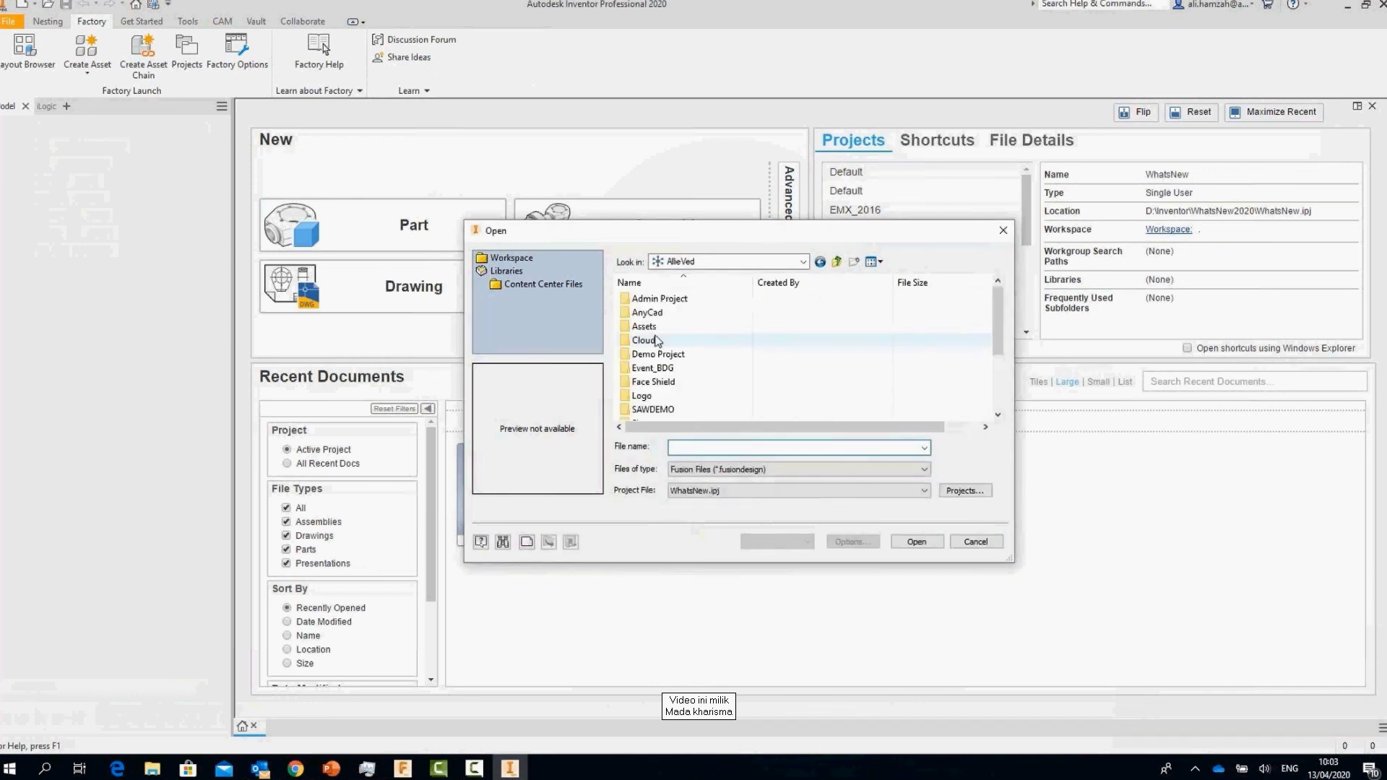
click(711, 299)
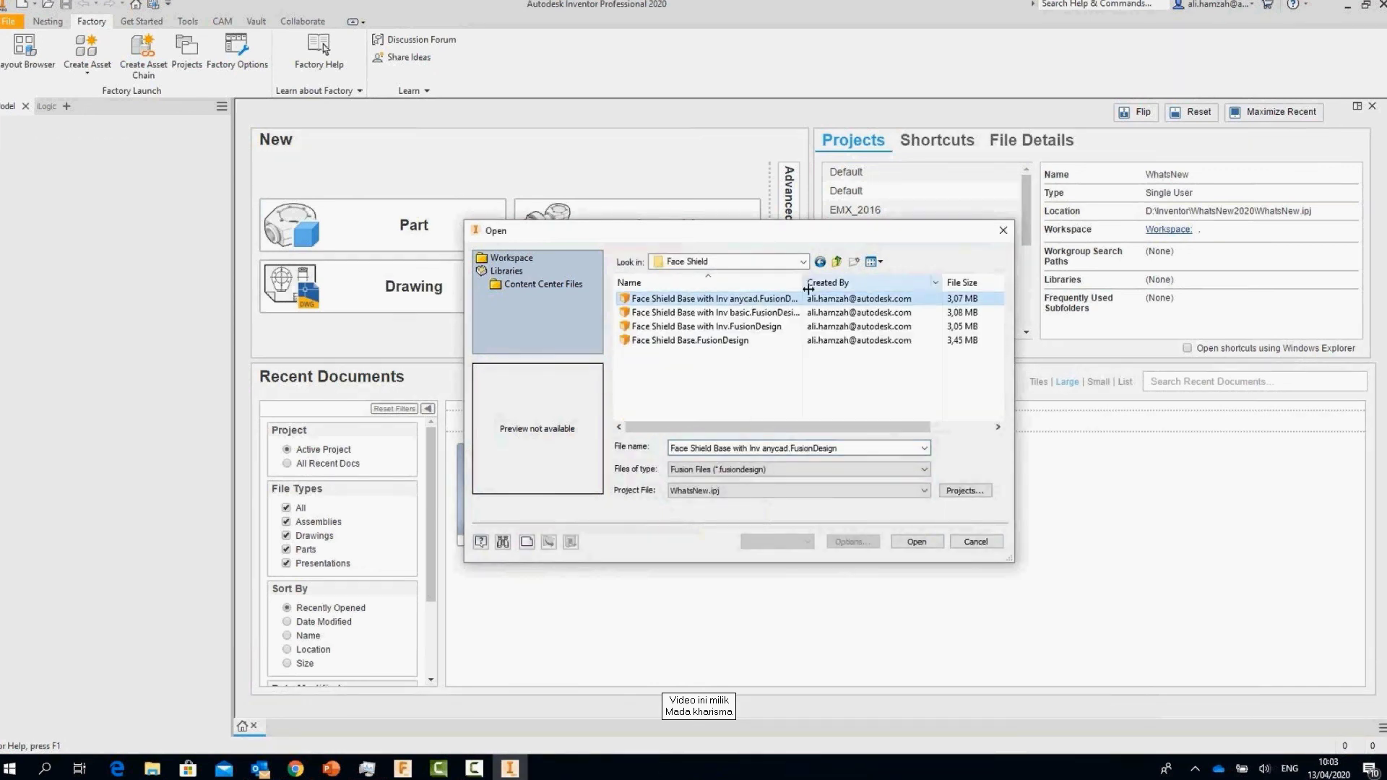
click(920, 547)
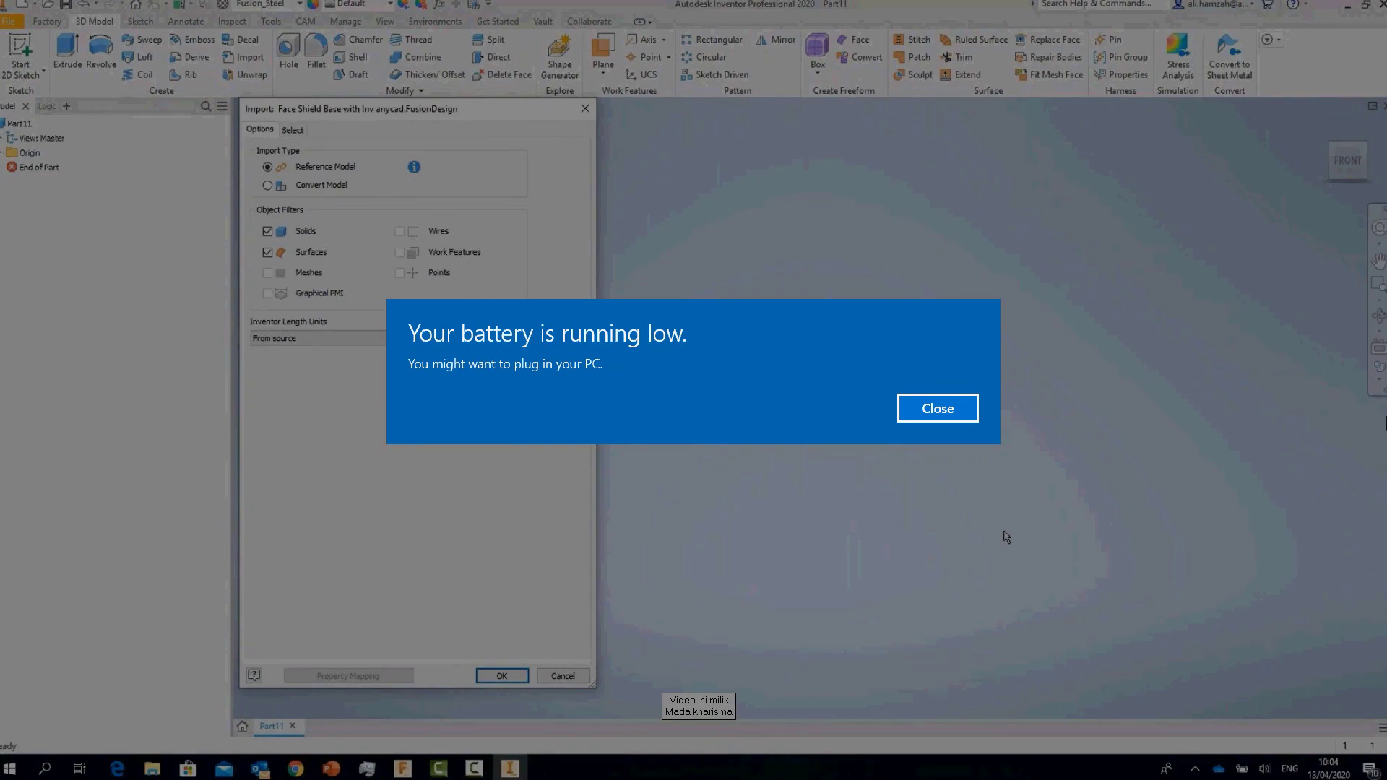
Step: Dismiss the battery warning and import the design as a Reference Model
key(Return)
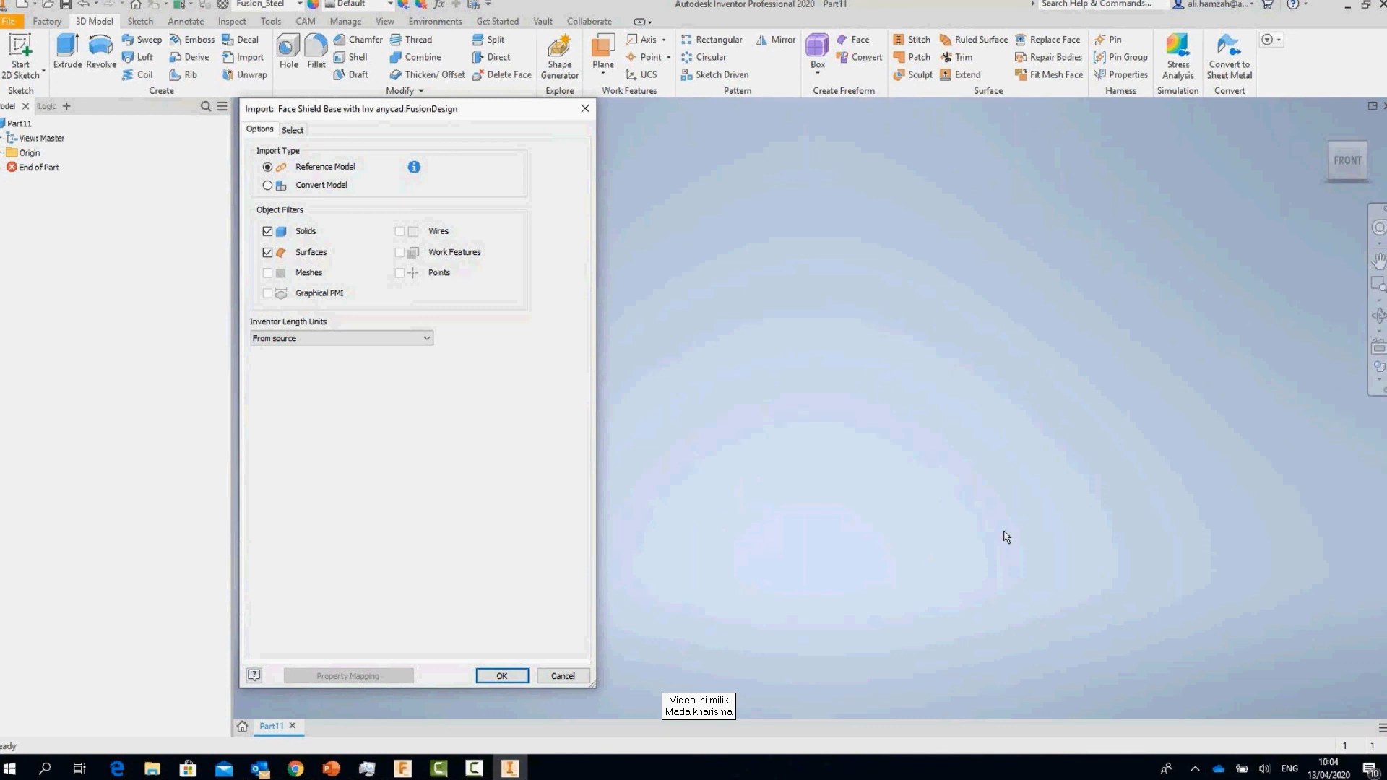
key(Return)
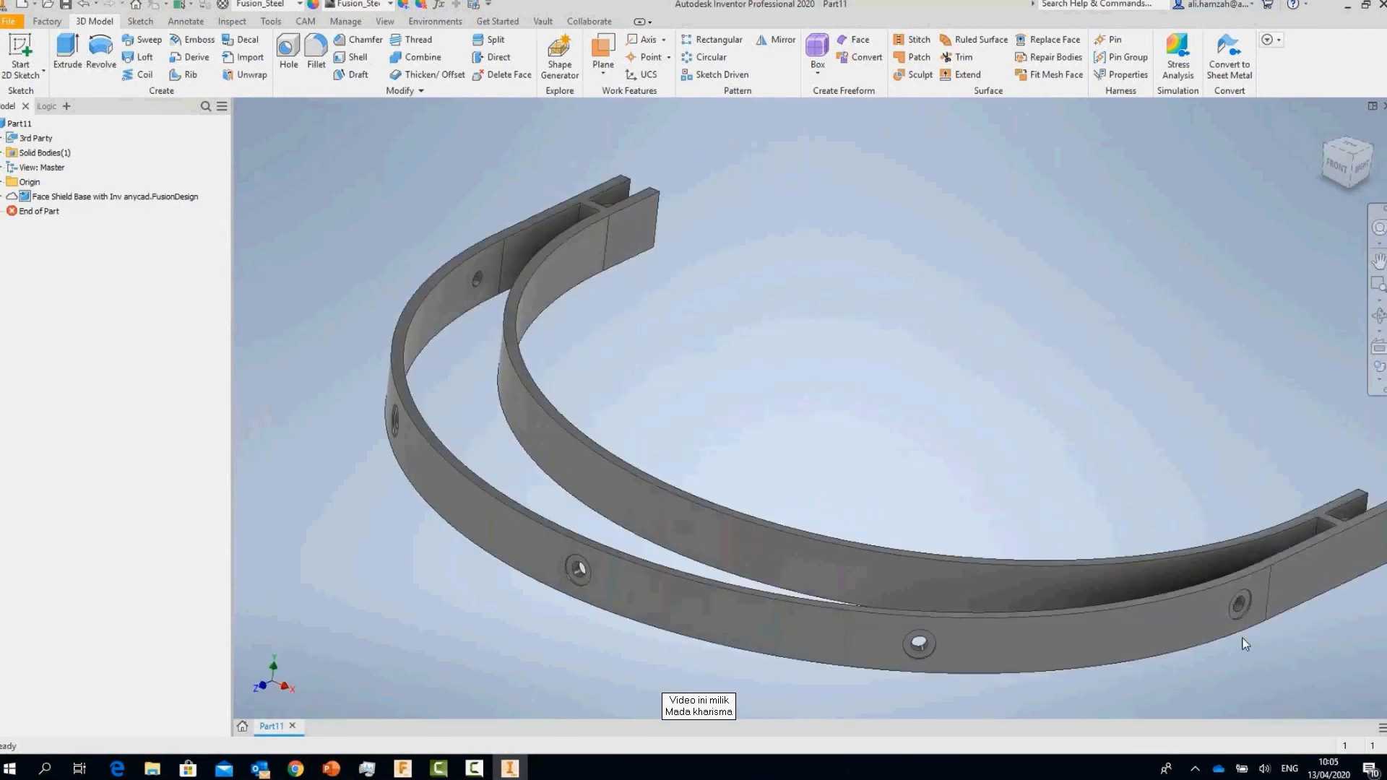
Step: Sketch on the ring's outer face, projecting the headband's outer arc
scroll(1221, 600, down, 5)
scroll(655, 328, up, 5)
click(669, 289)
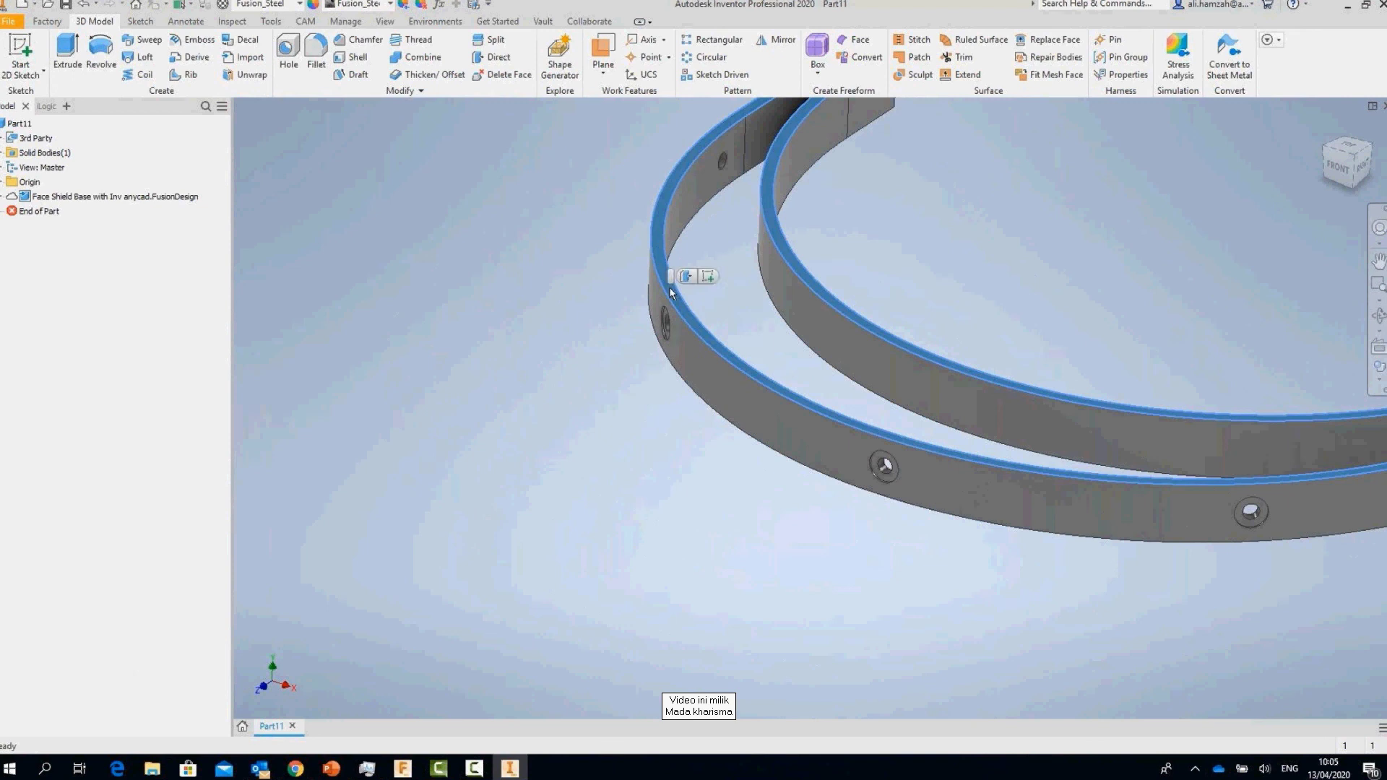
key(s)
key(p)
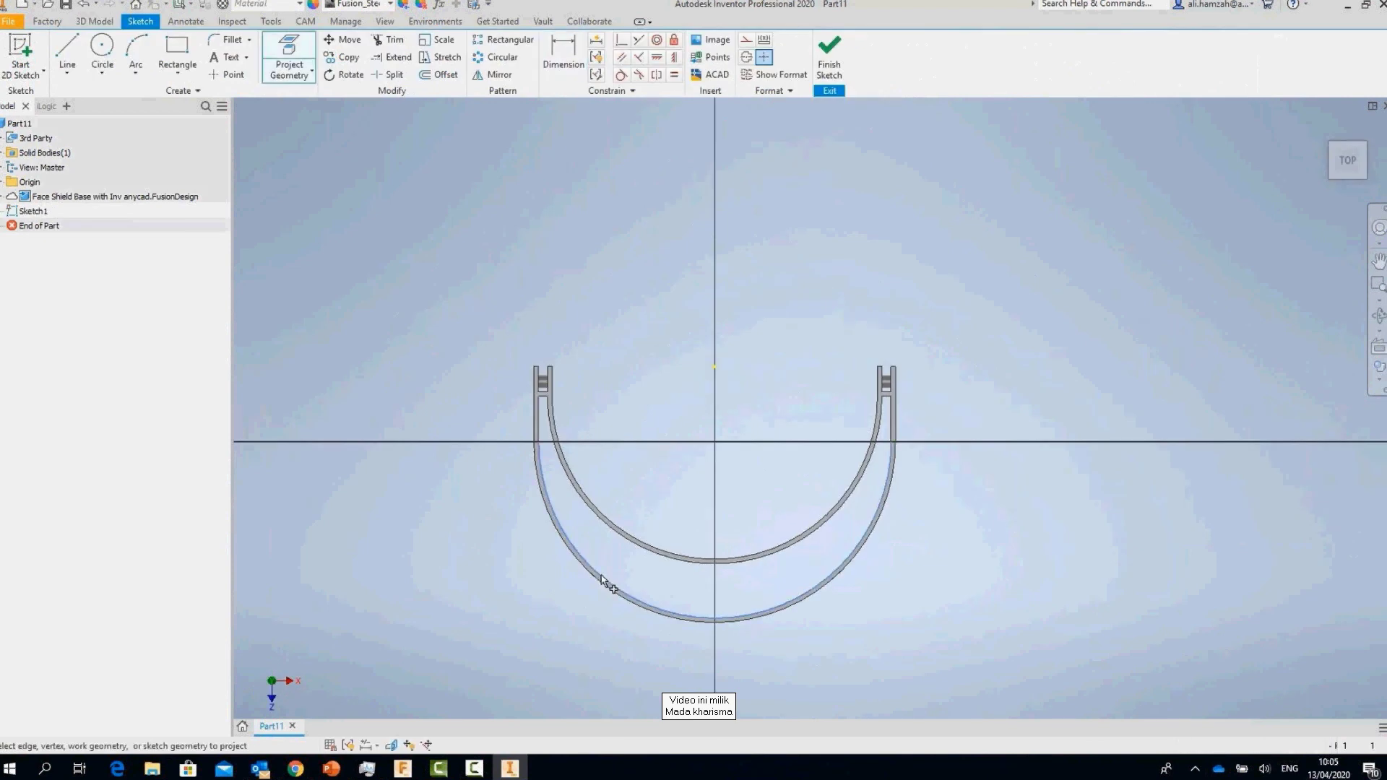
click(601, 580)
click(826, 85)
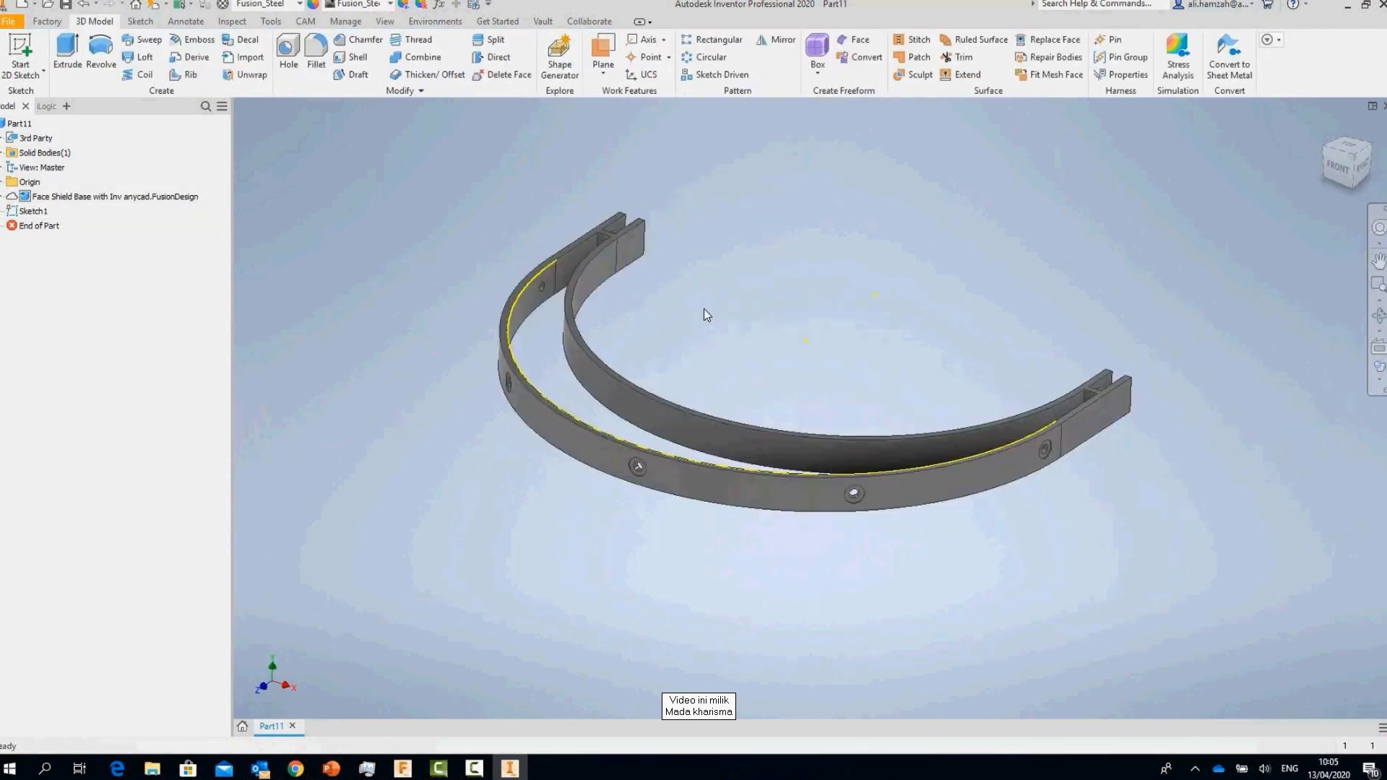
Step: Extrude the arc as a surface, 10 mm one way and 220 mm the other
key(e)
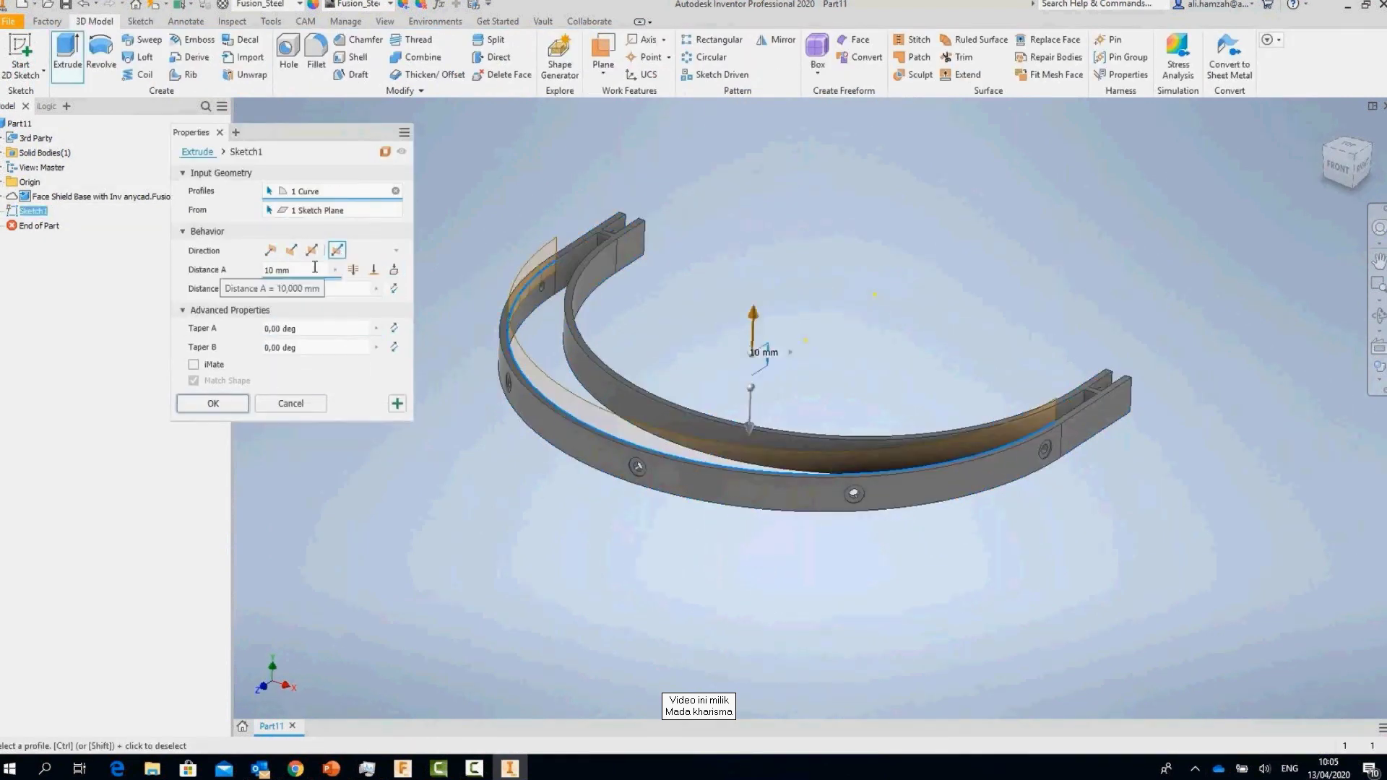
click(296, 288)
text(2)
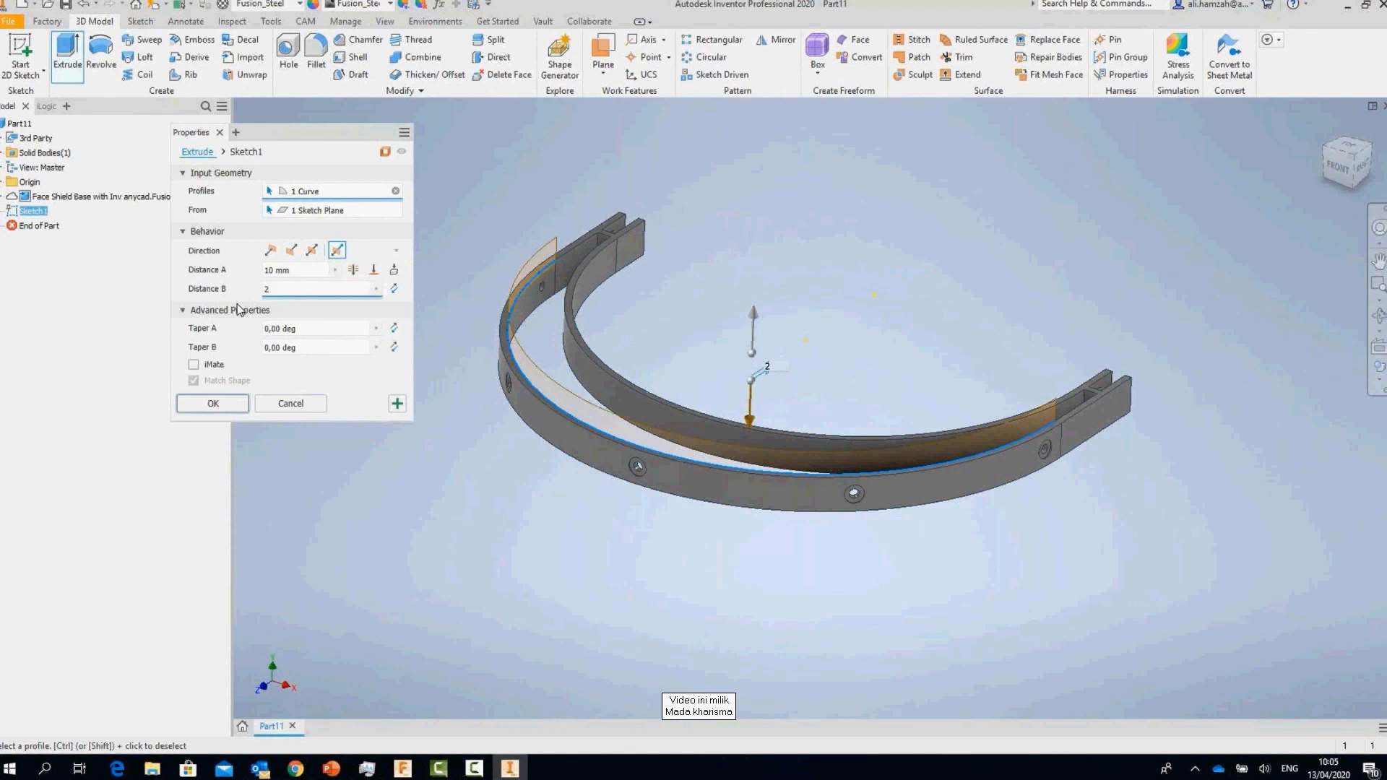
text(20)
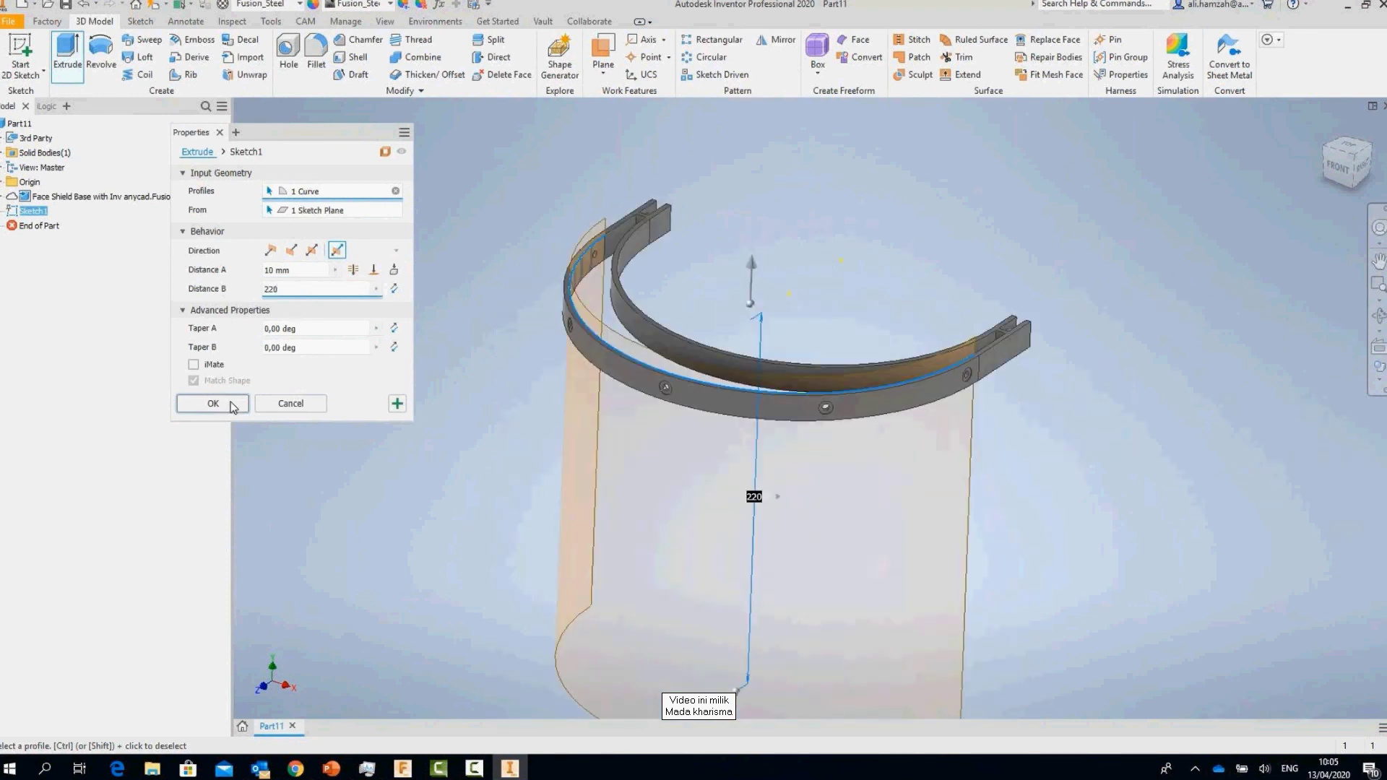
click(214, 404)
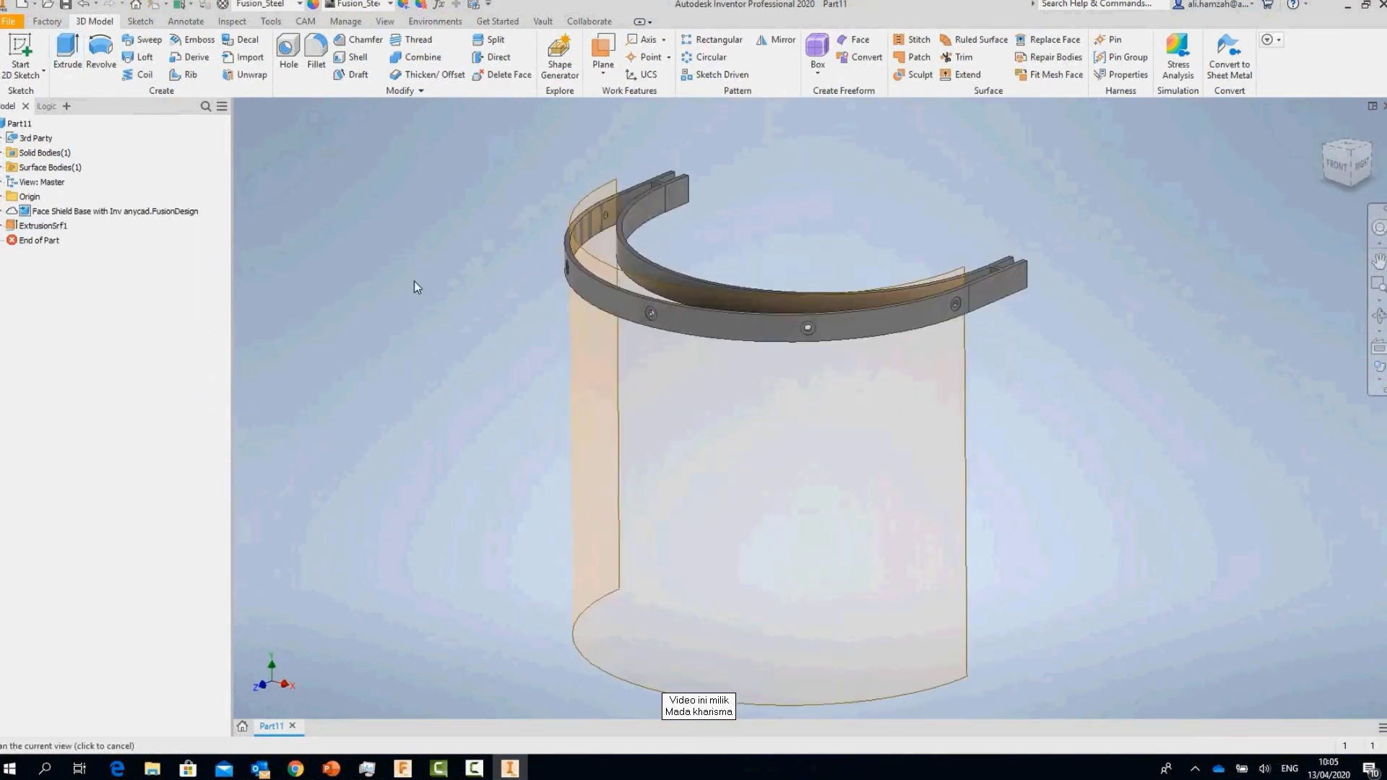
Step: Thicken the shield surface to 1.5 mm
click(433, 75)
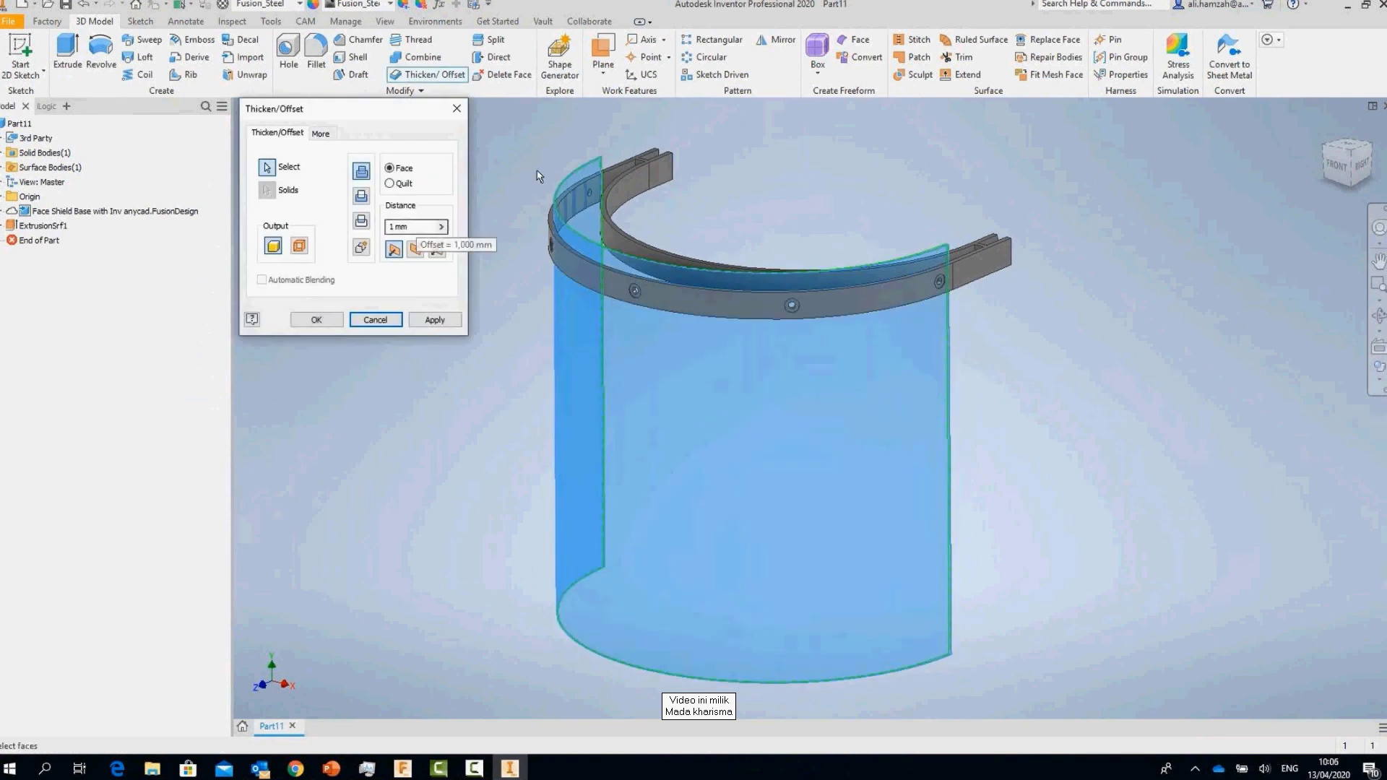
scroll(416, 231, up, 5)
key(BackSpace)
key(BackSpace)
key(BackSpace)
text(.5)
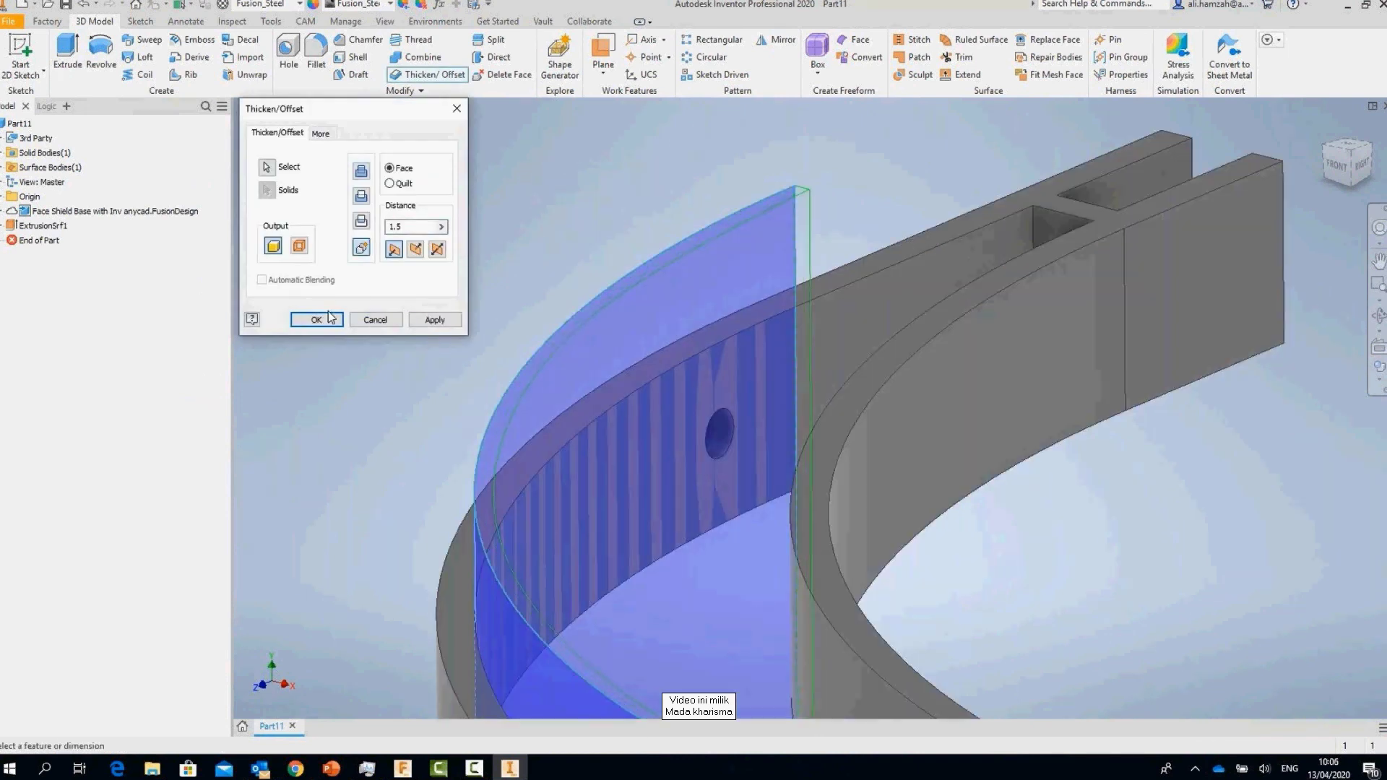
click(316, 319)
scroll(848, 458, down, 5)
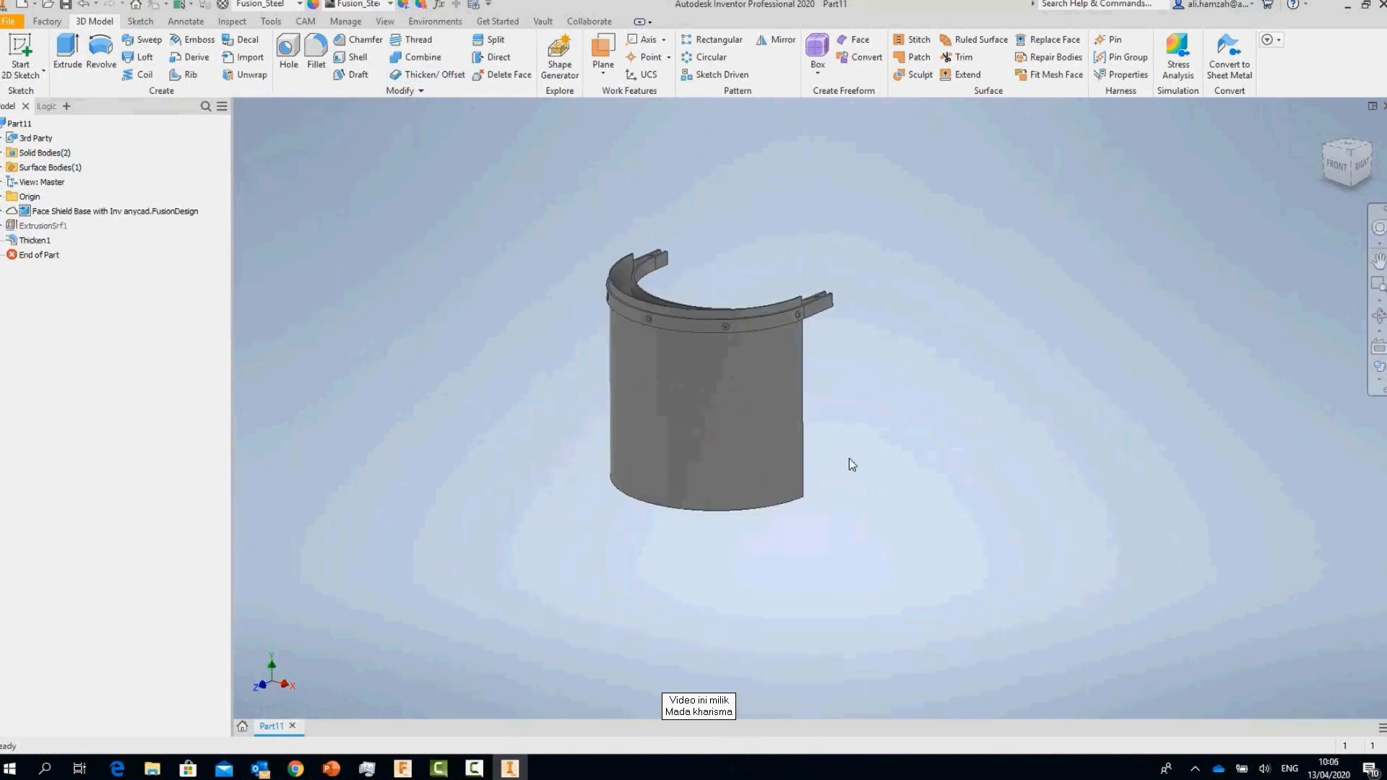
shift+middle_drag(848, 458, 664, 172)
scroll(683, 521, up, 5)
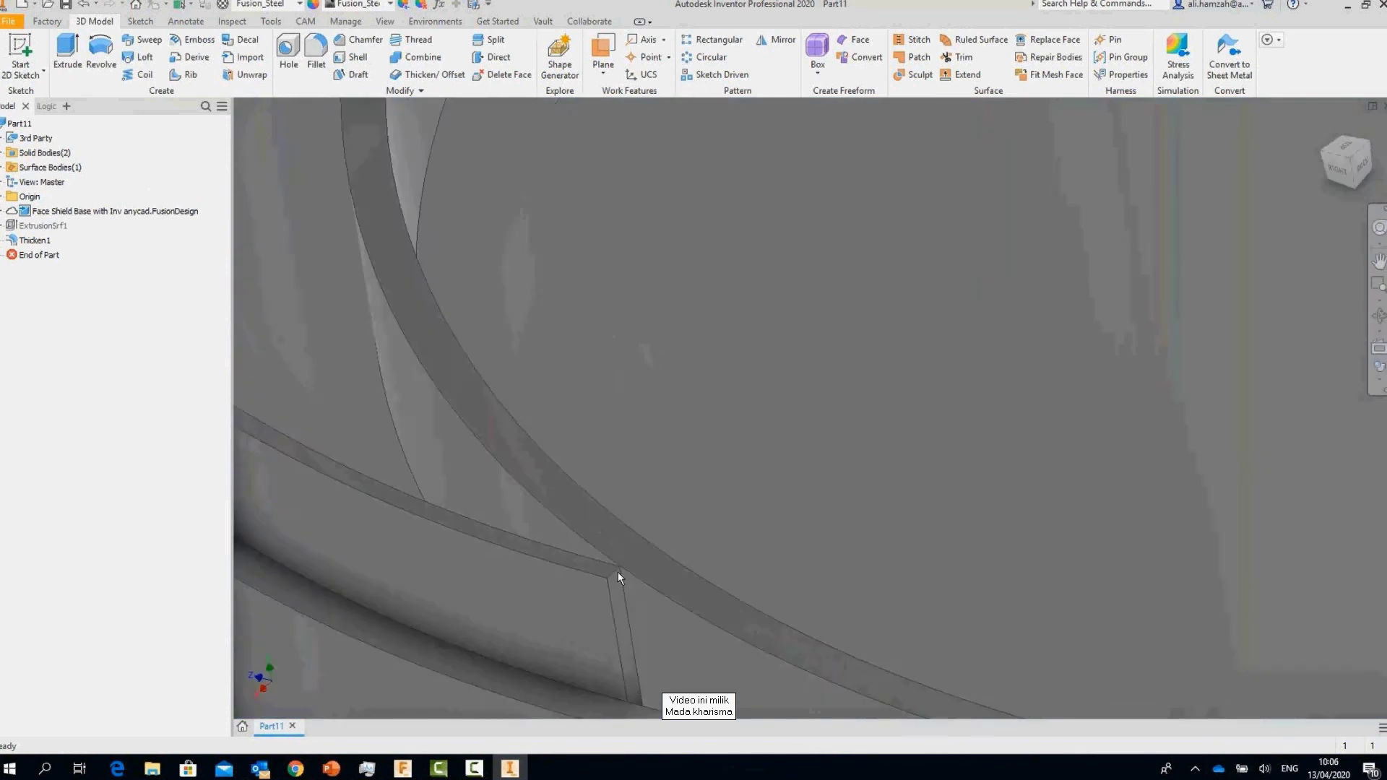
scroll(617, 570, down, 4)
scroll(627, 610, up, 4)
Step: Fillet the shield's top corner edges with a 10 mm radius
key(f)
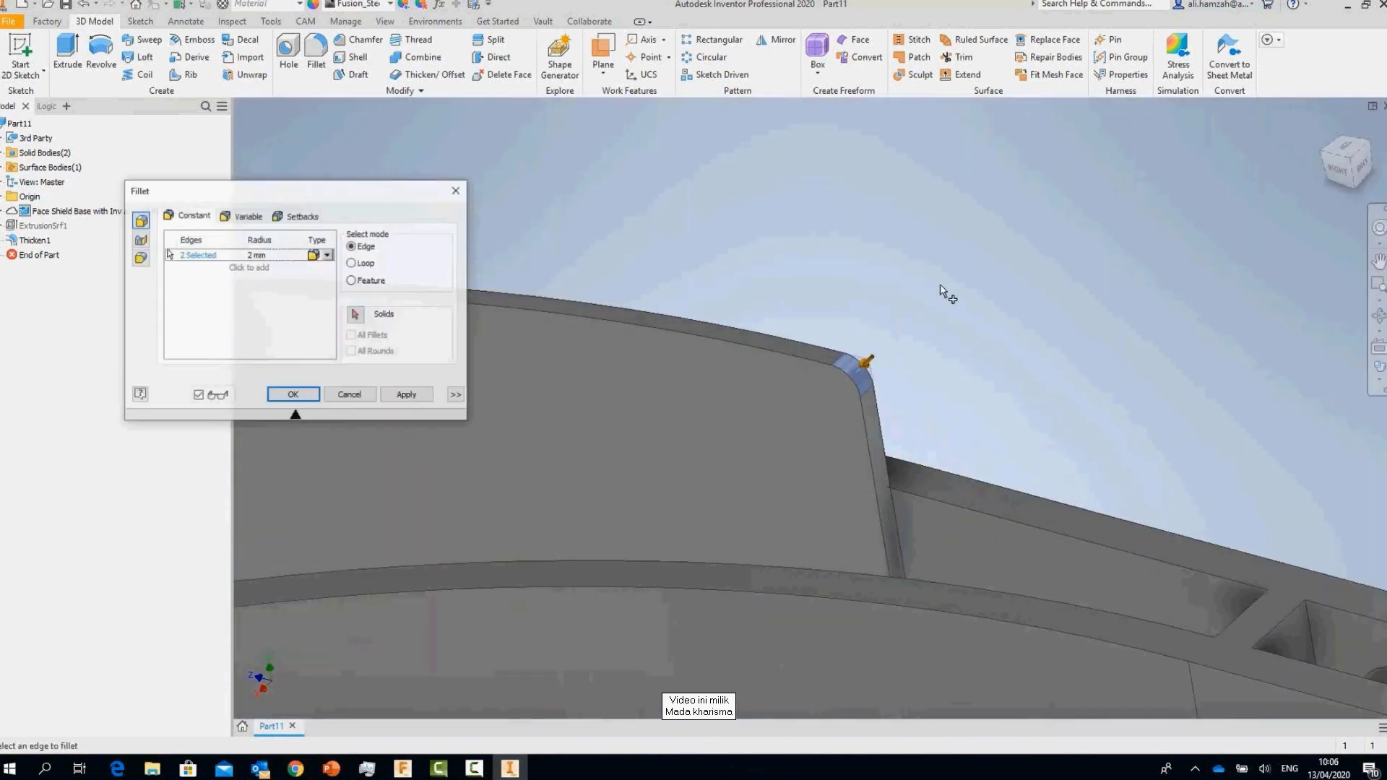
scroll(907, 318, down, 5)
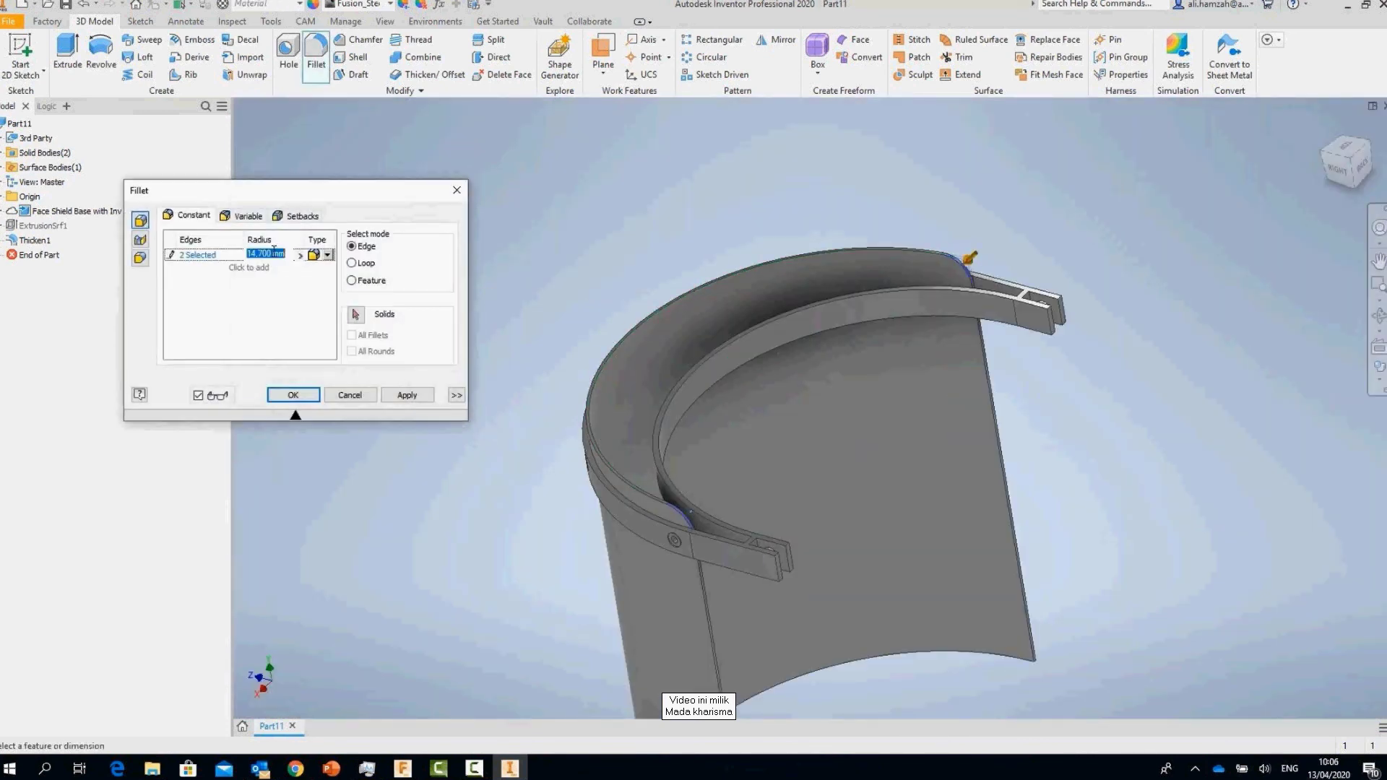
click(256, 255)
text(10)
click(248, 267)
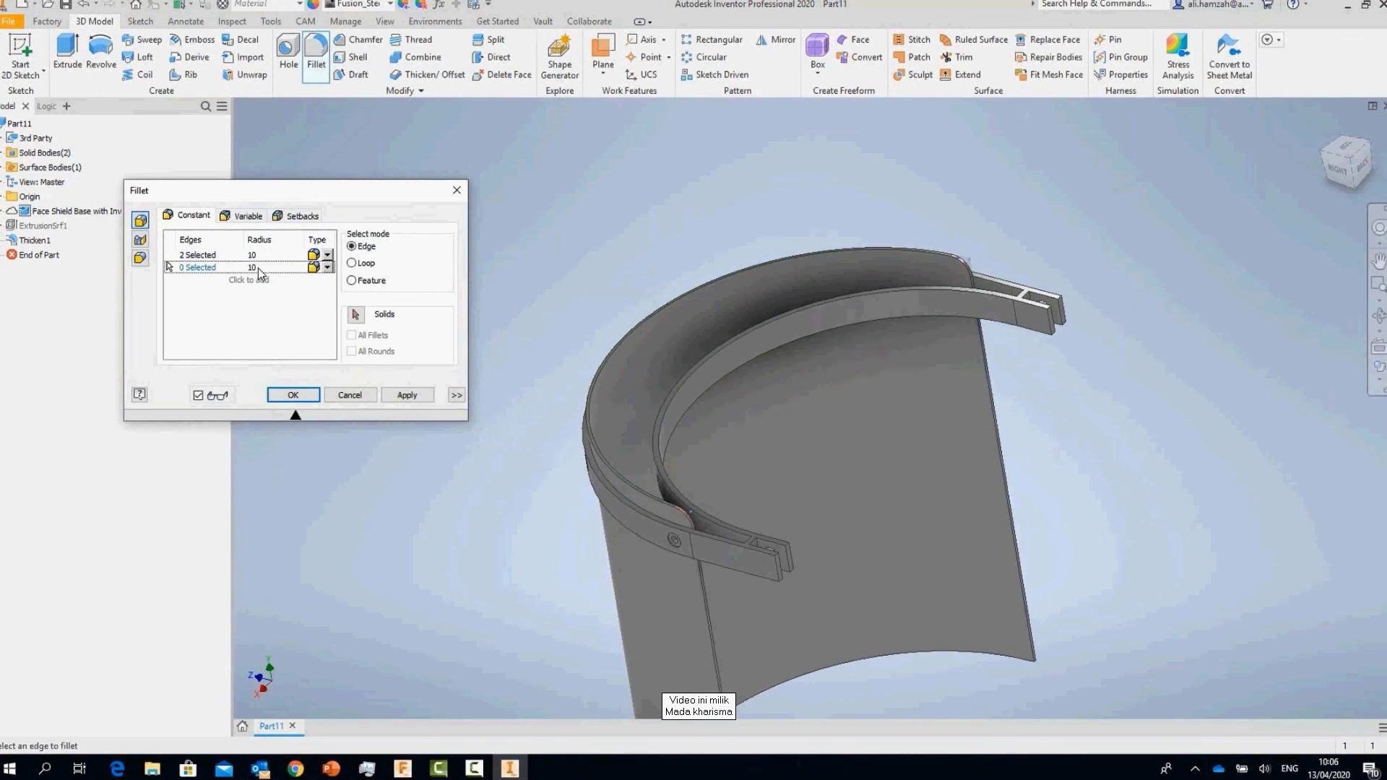
Step: Add 100 mm fillets to the shield's bottom corners and apply
shift+middle_drag(722, 433, 679, 417)
scroll(722, 362, up, 10)
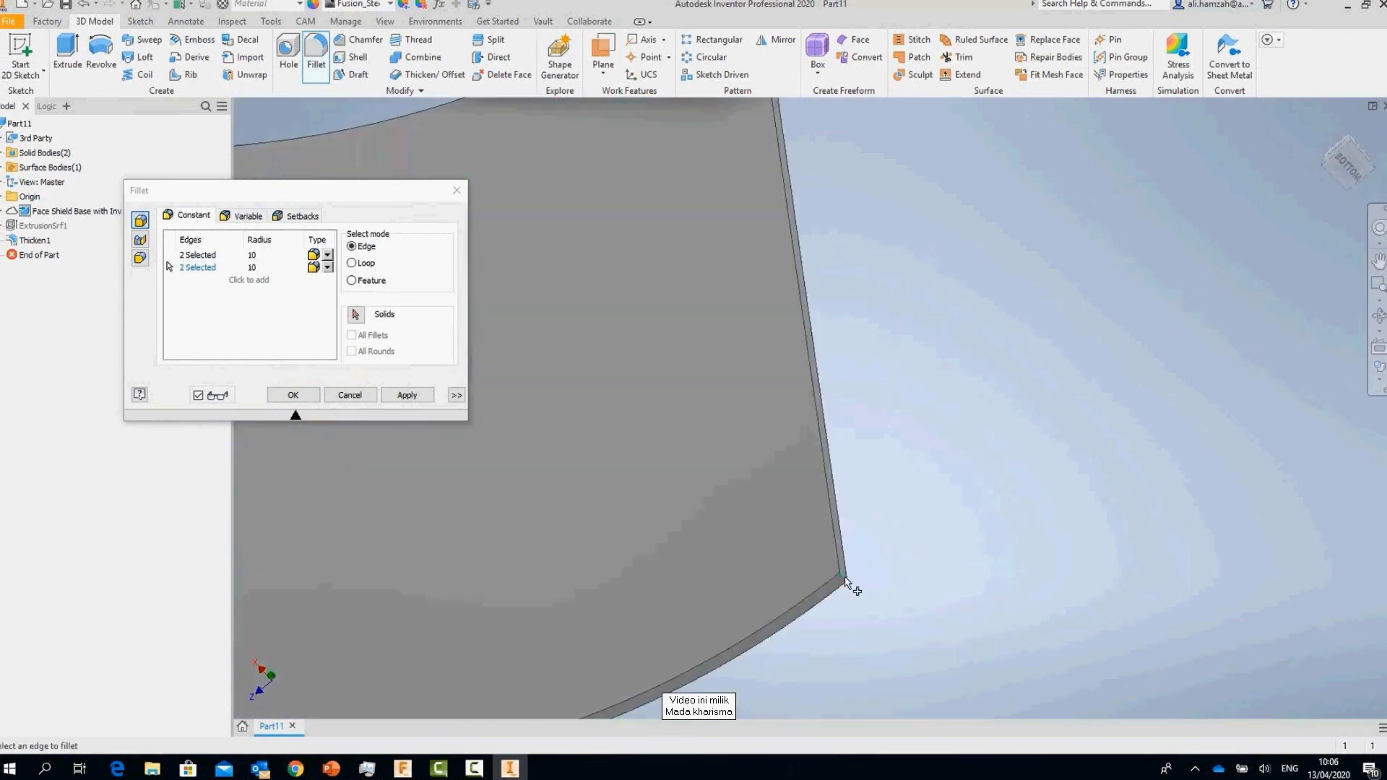
click(838, 574)
click(257, 267)
text(100)
scroll(722, 405, down, 5)
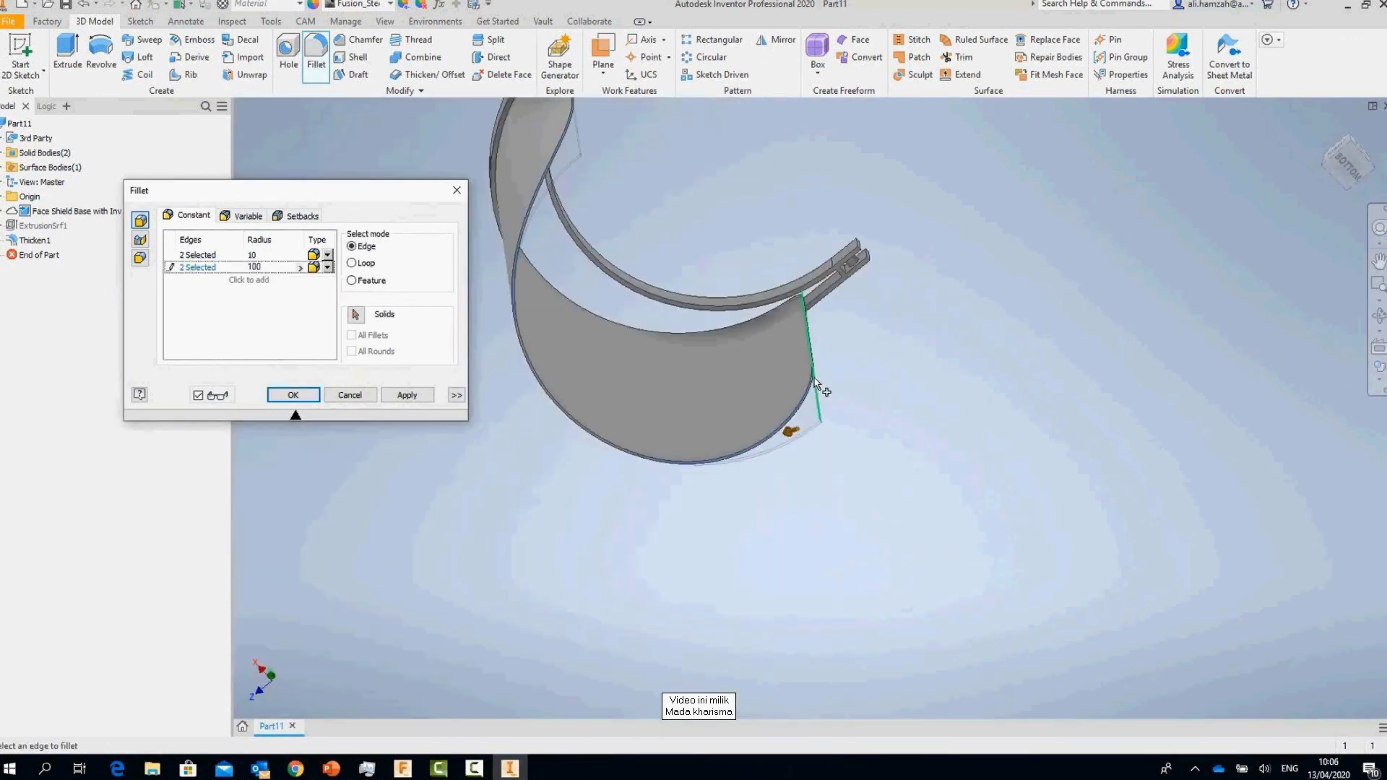
shift+middle_drag(723, 404, 1028, 386)
key(Return)
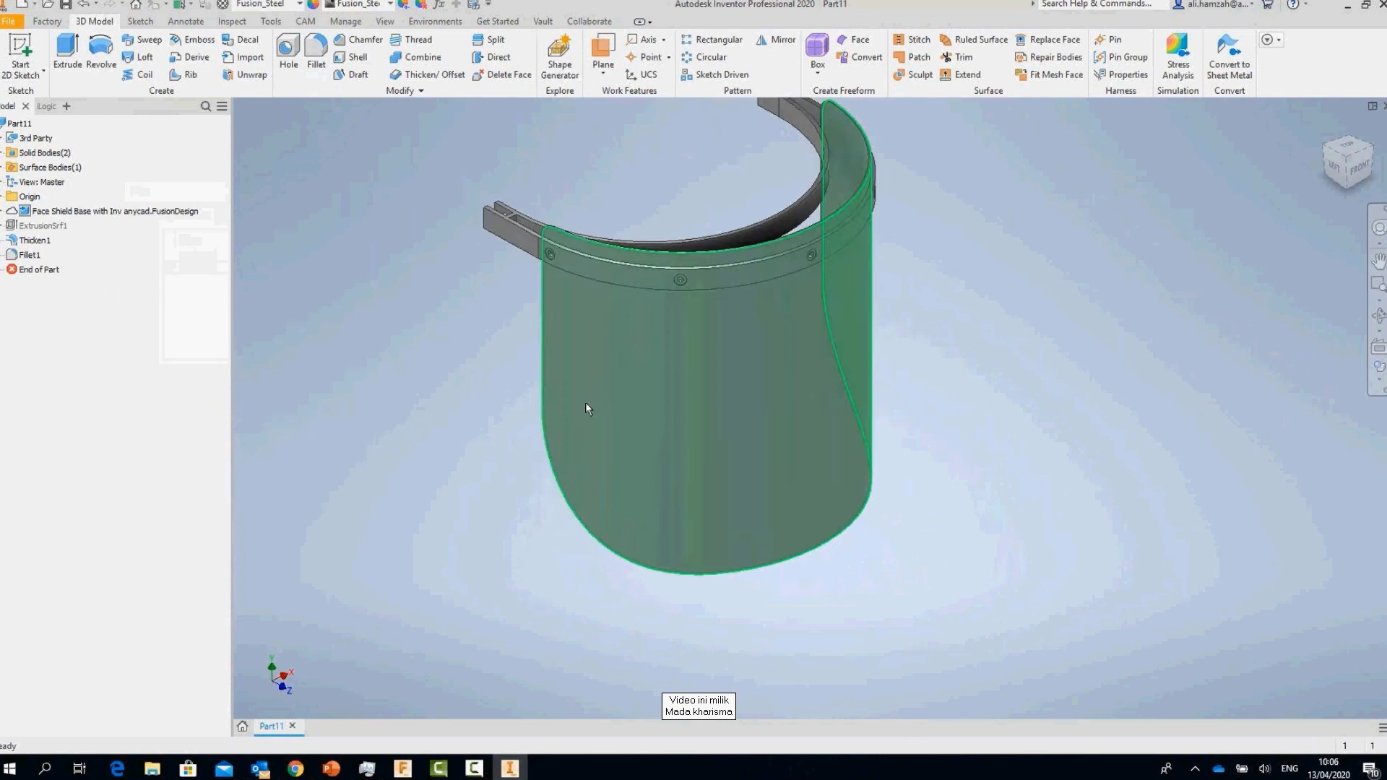
scroll(585, 401, up, 8)
shift+middle_drag(751, 286, 634, 306)
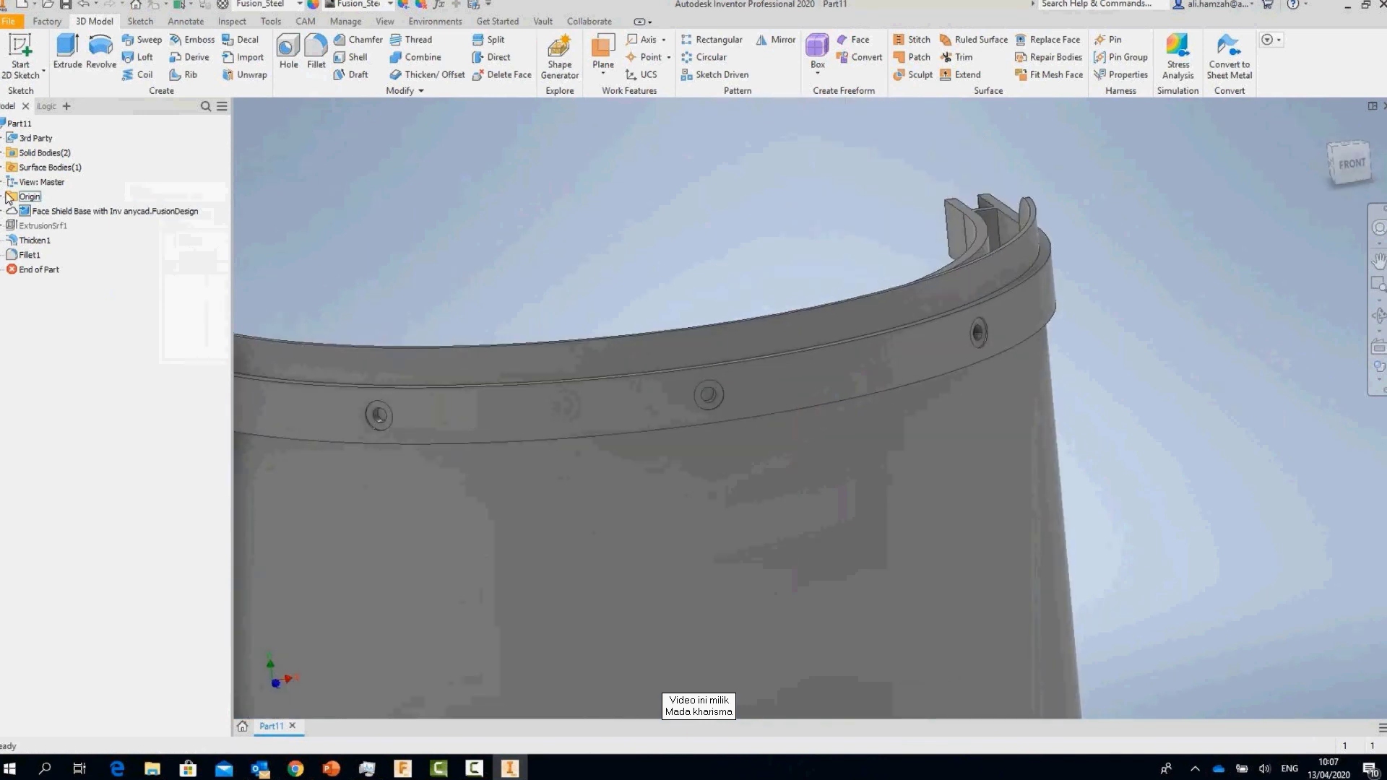
Step: Create a sketch on the XY Plane with projected geometry
key(Home)
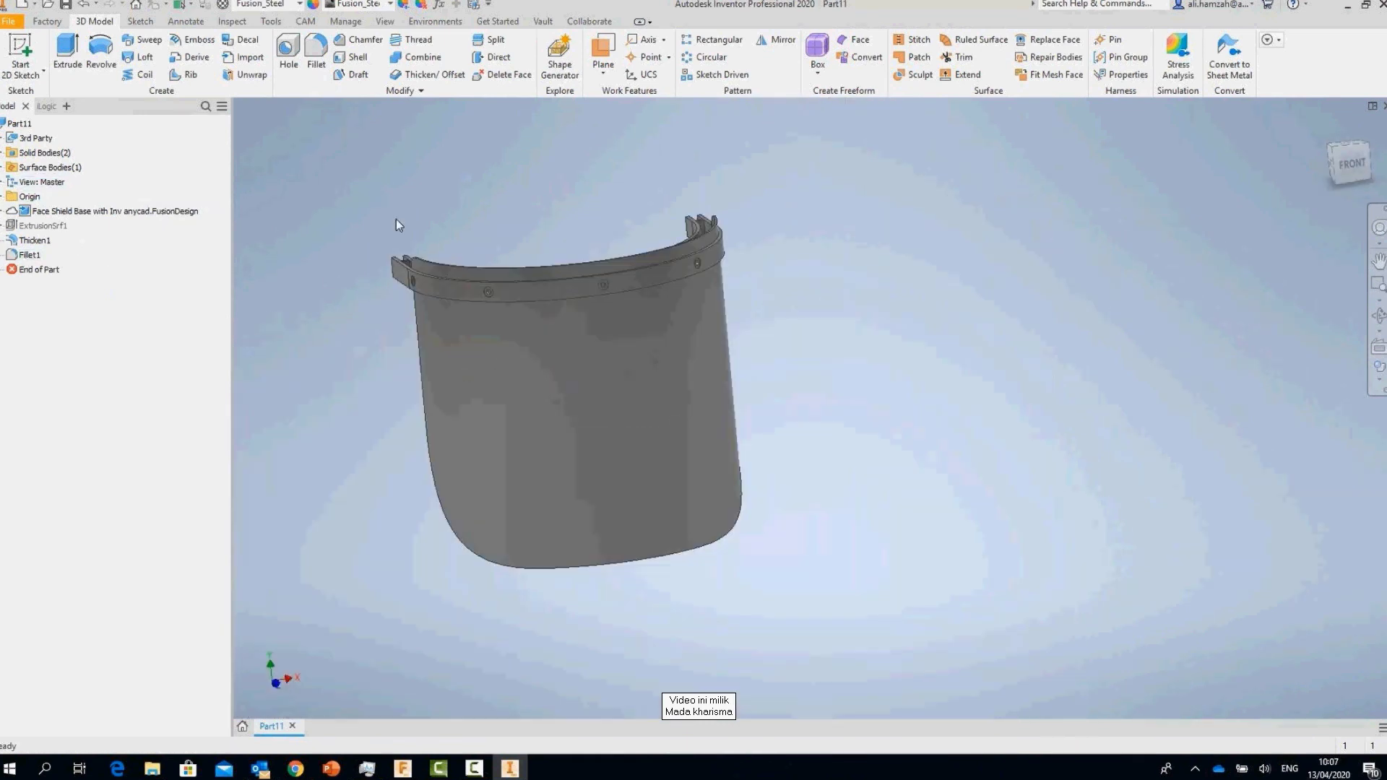
click(3, 196)
click(40, 241)
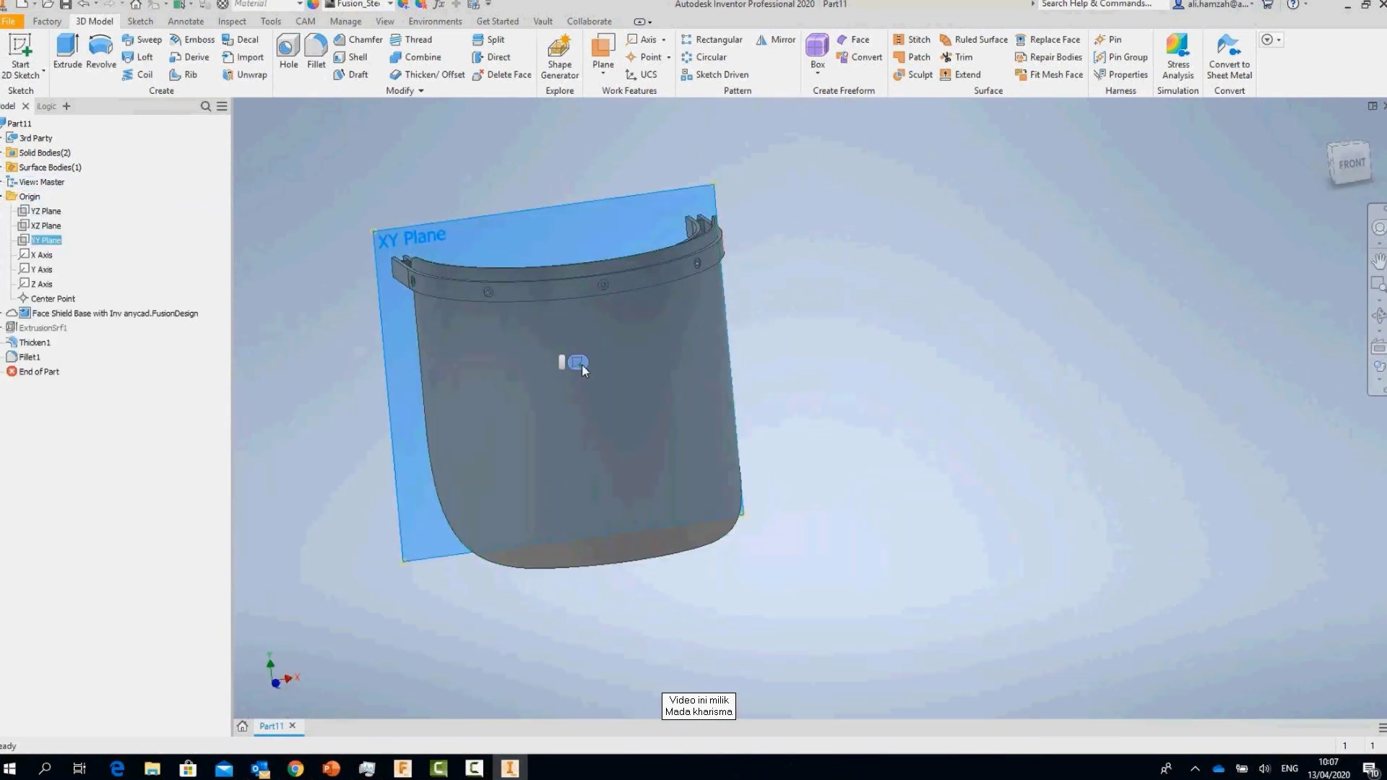
click(578, 362)
scroll(834, 388, up, 5)
click(289, 58)
scroll(651, 180, down, 3)
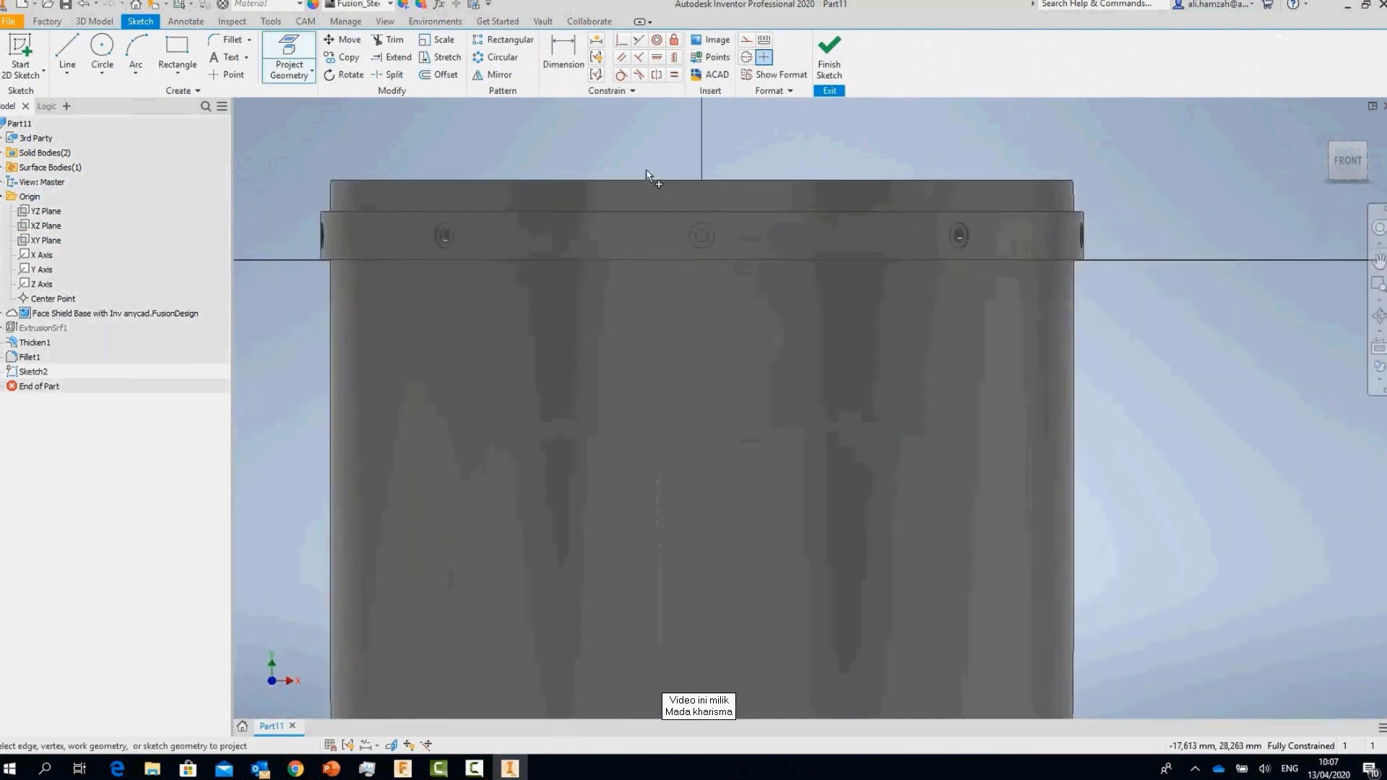
shift+middle_drag(646, 172, 655, 221)
click(829, 56)
Step: Extrude the sketch profile as Extrusion1
right_click(717, 175)
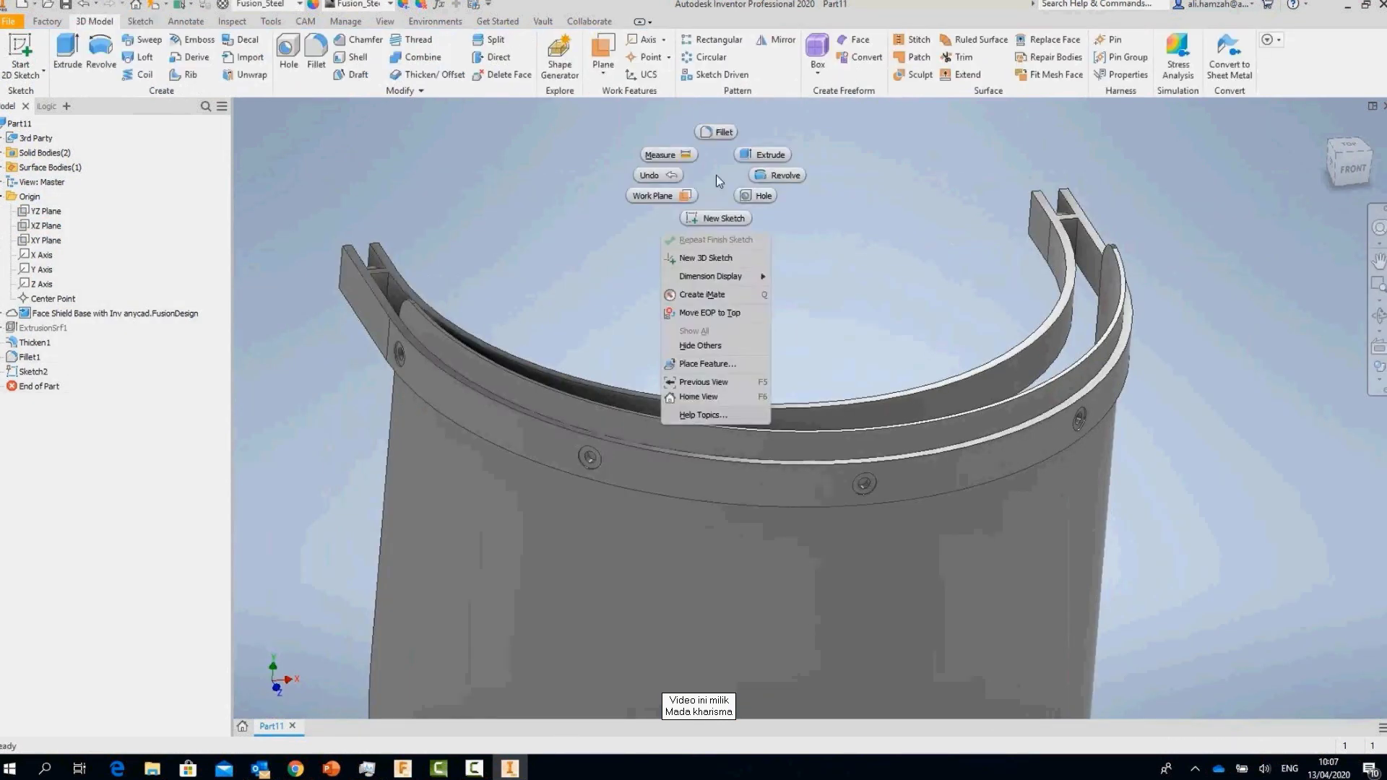
click(765, 154)
scroll(664, 535, down, 3)
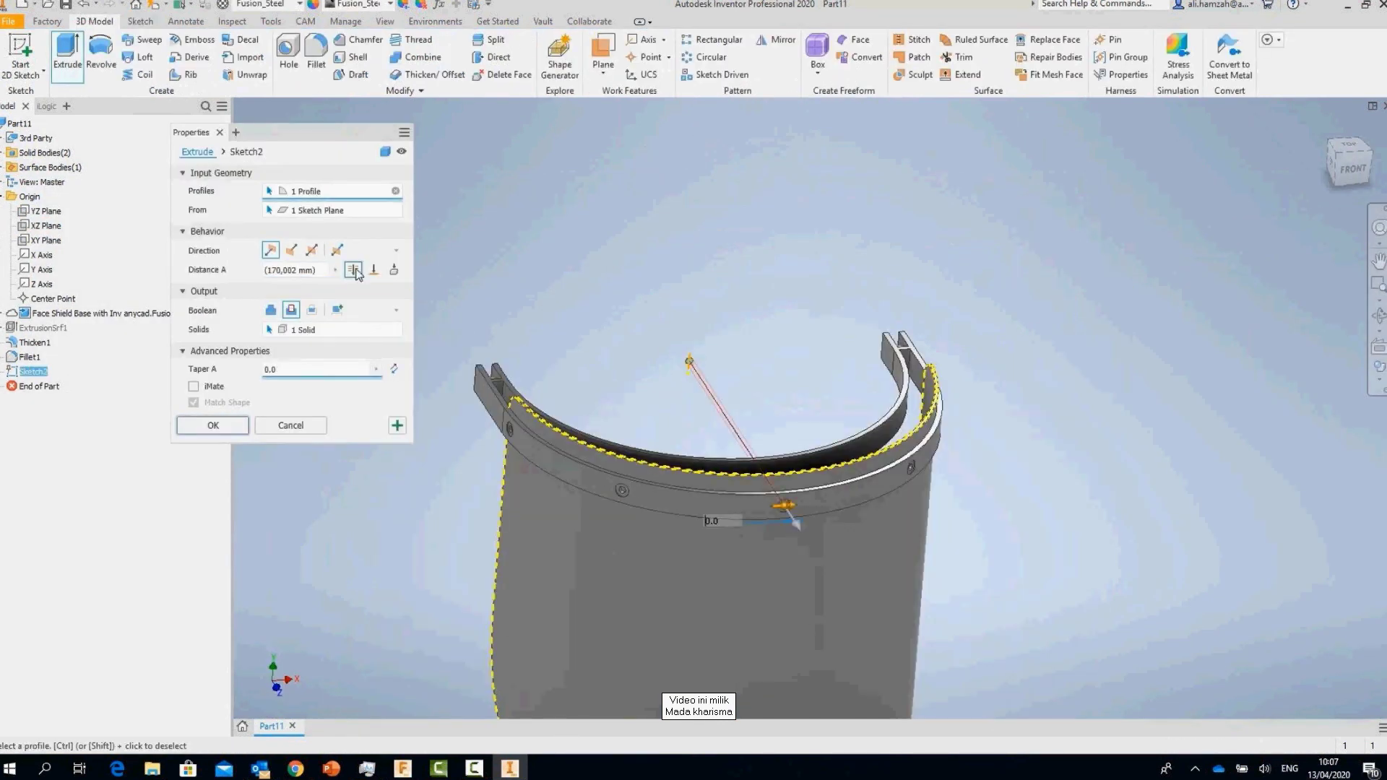
click(214, 426)
shift+middle_drag(662, 381, 52, 369)
Step: Circular-pattern Extrusion1 around the cylinder axis: 5 copies over 170 degrees
click(711, 56)
click(36, 372)
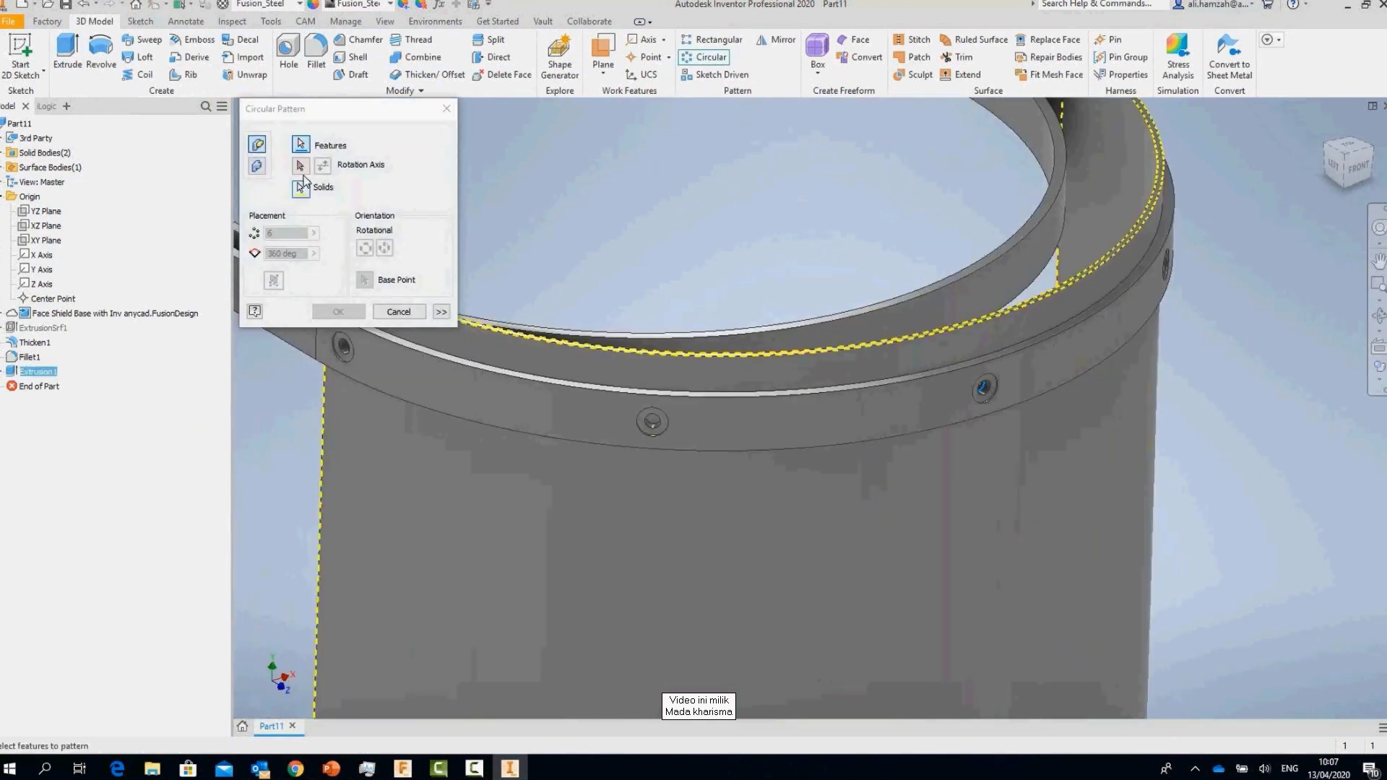
click(922, 399)
text(5)
key(Tab)
text(170)
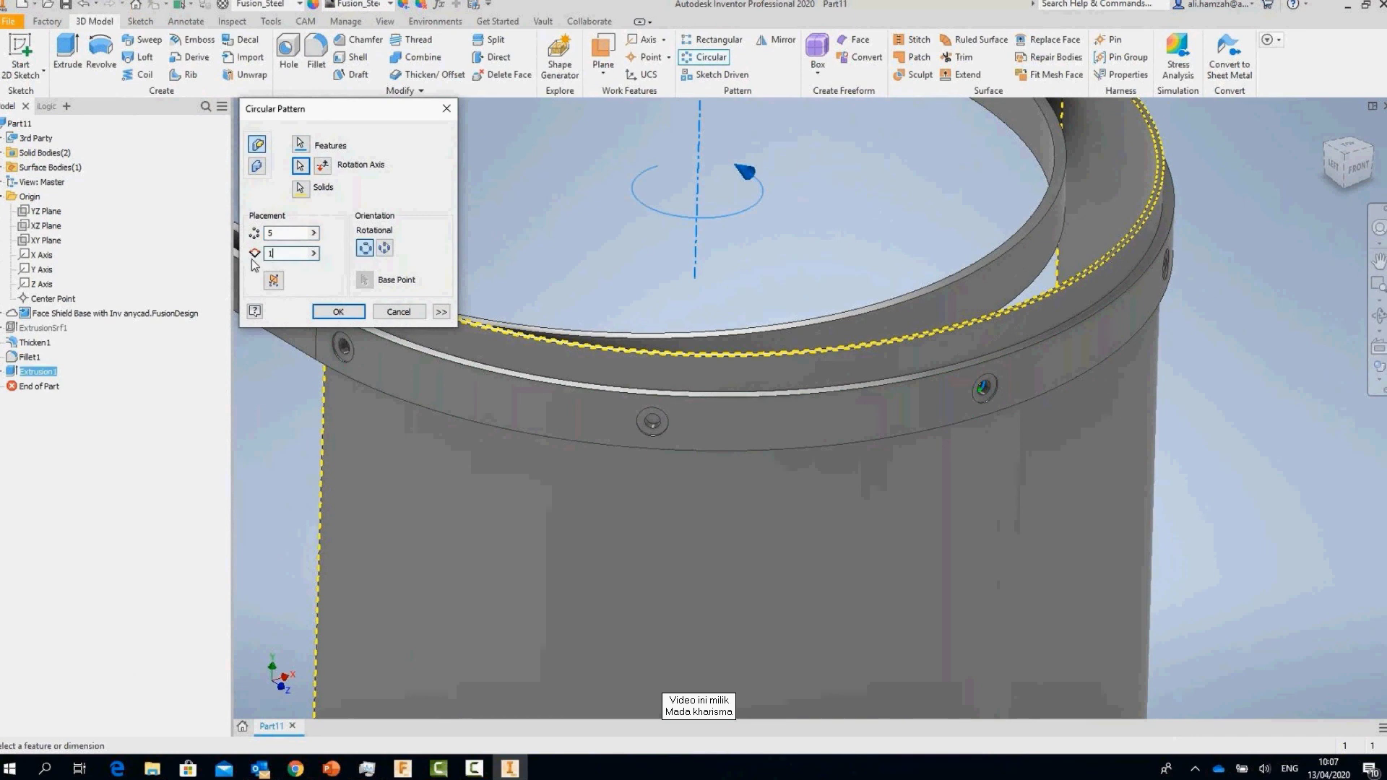
key(Tab)
click(338, 311)
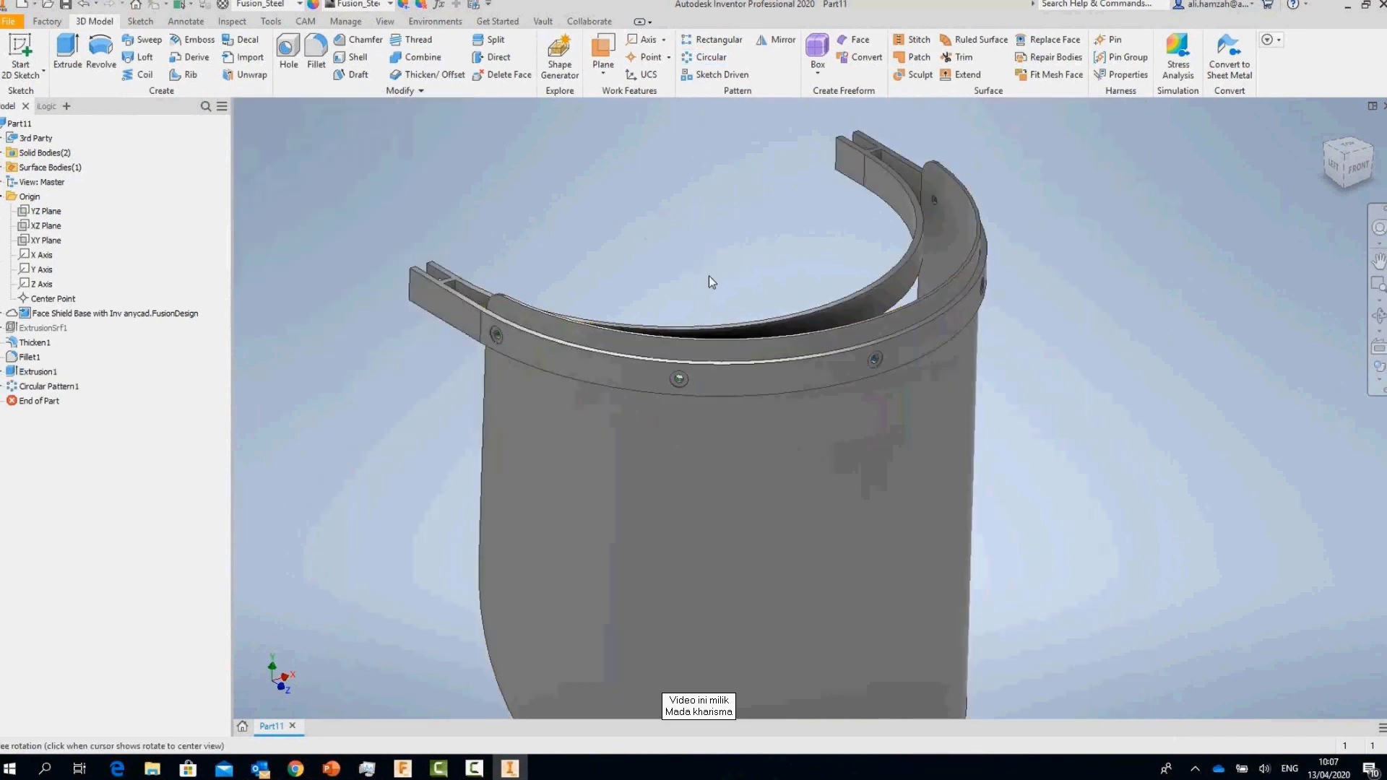
shift+middle_drag(708, 275, 923, 309)
scroll(938, 331, down, 3)
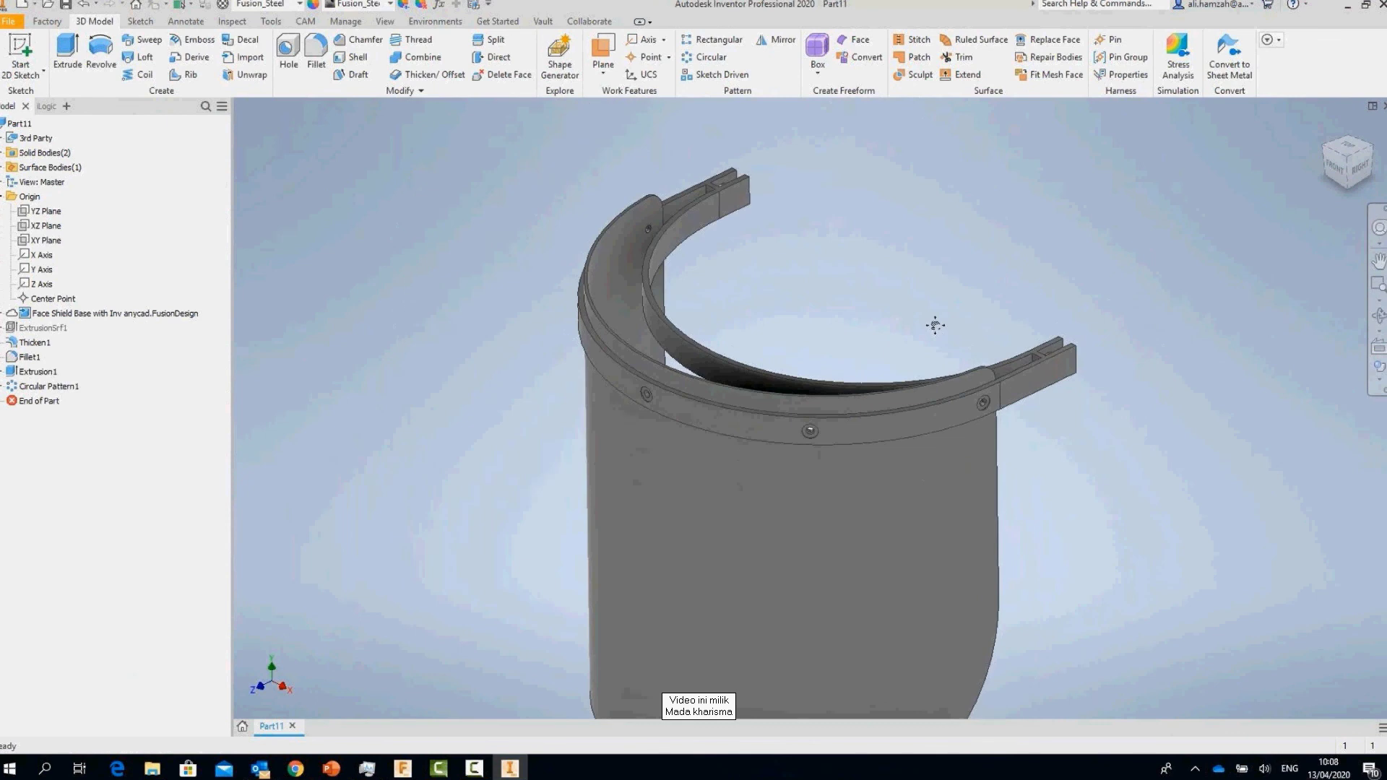
Step: Highlight a solid body and start a new shared view under Collaborate
click(3, 152)
click(27, 168)
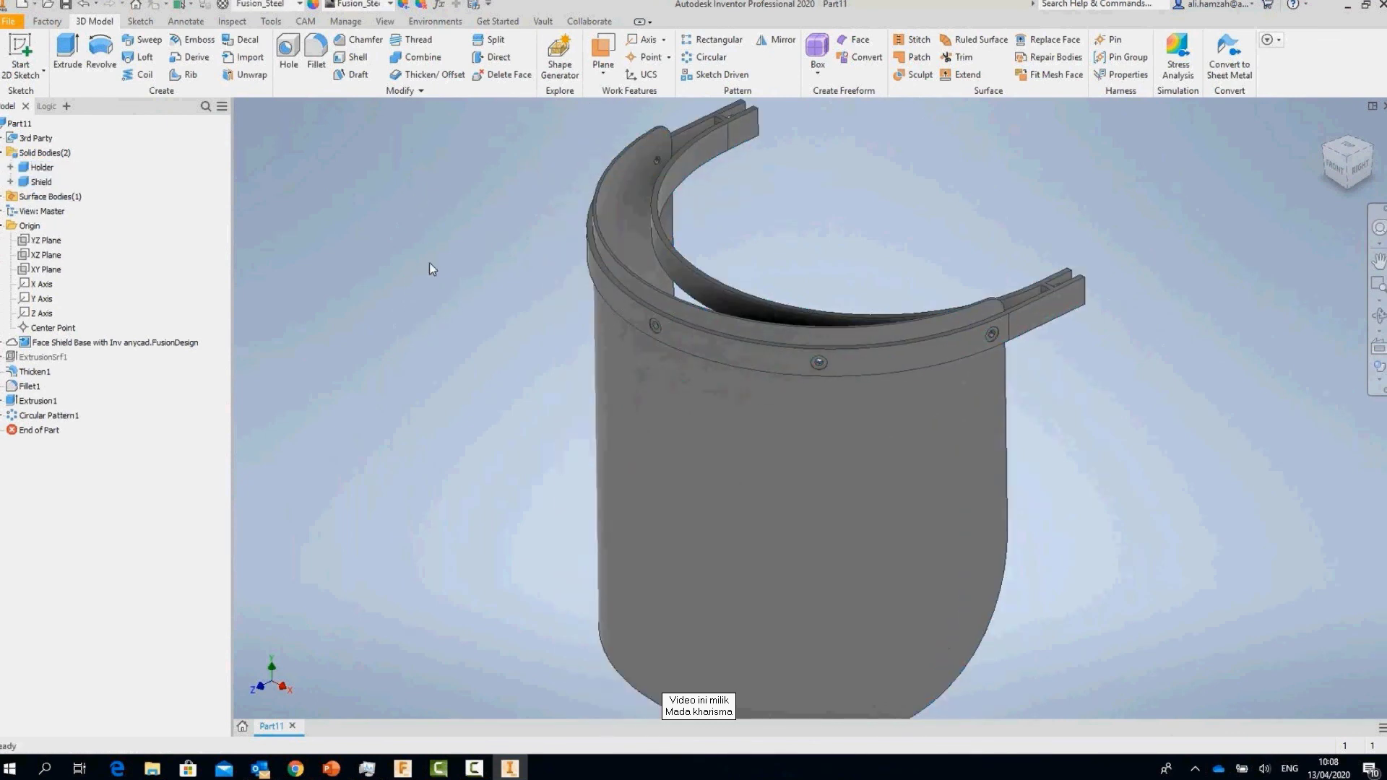
scroll(429, 262, down, 2)
scroll(845, 296, up, 4)
click(588, 21)
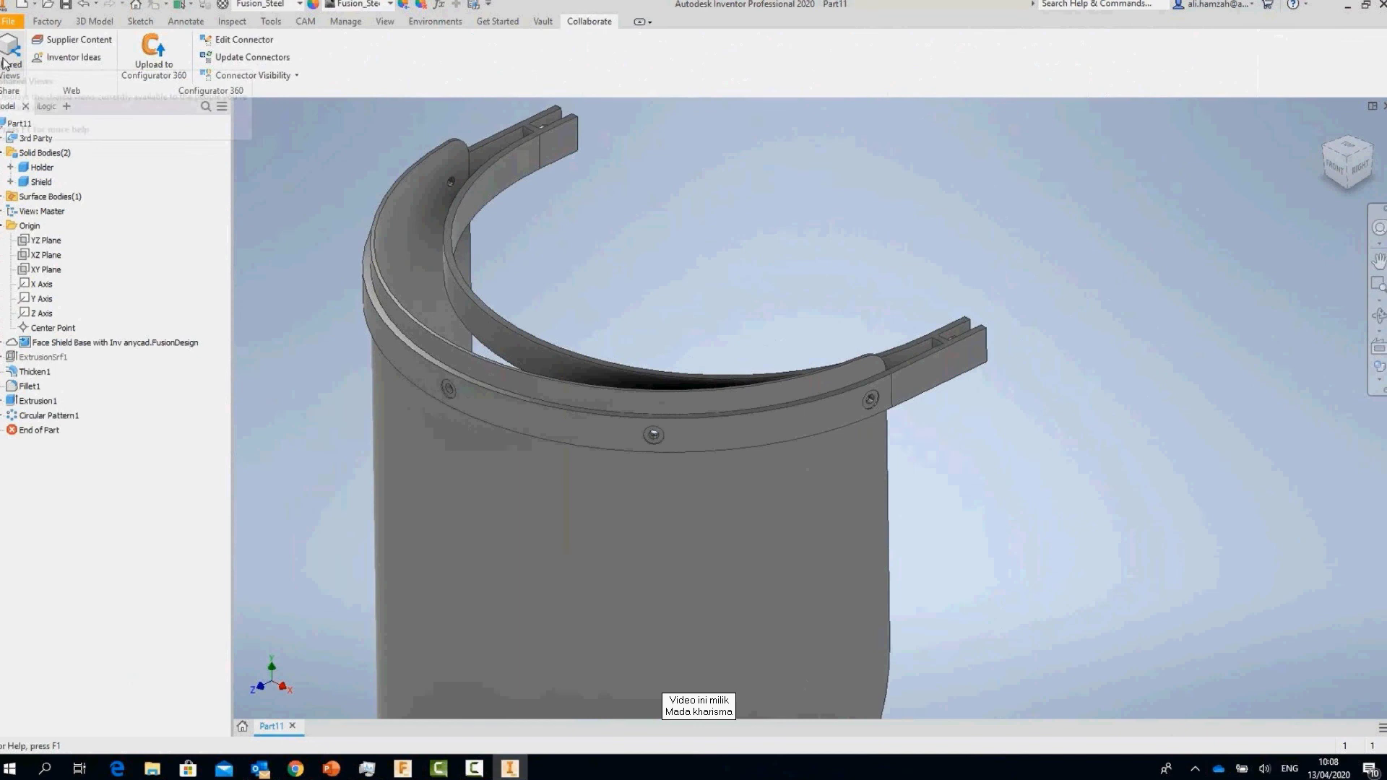
click(11, 56)
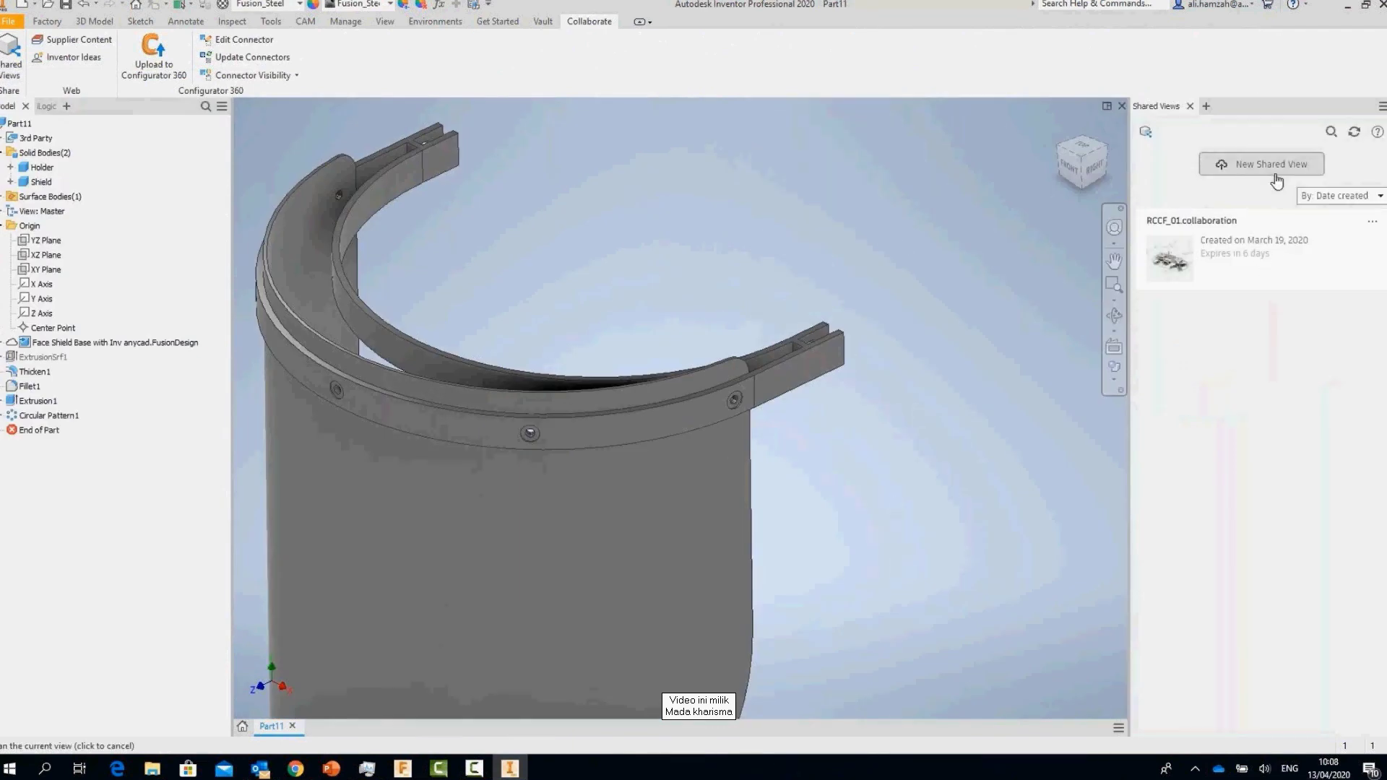
click(1275, 169)
Step: Name the shared view 'Face Shield', share it, and view it in the browser
text(face Shield)
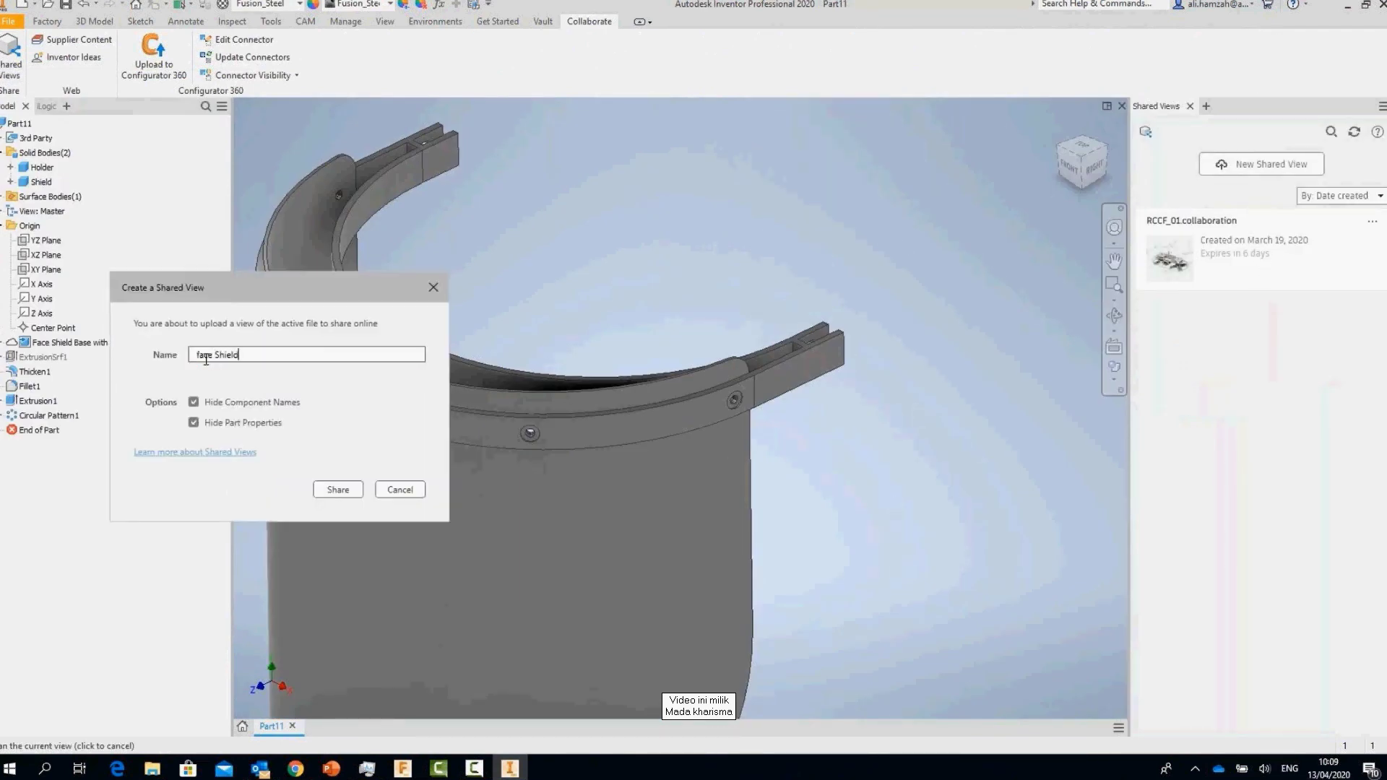
click(206, 359)
key(BackSpace)
text(F)
click(338, 490)
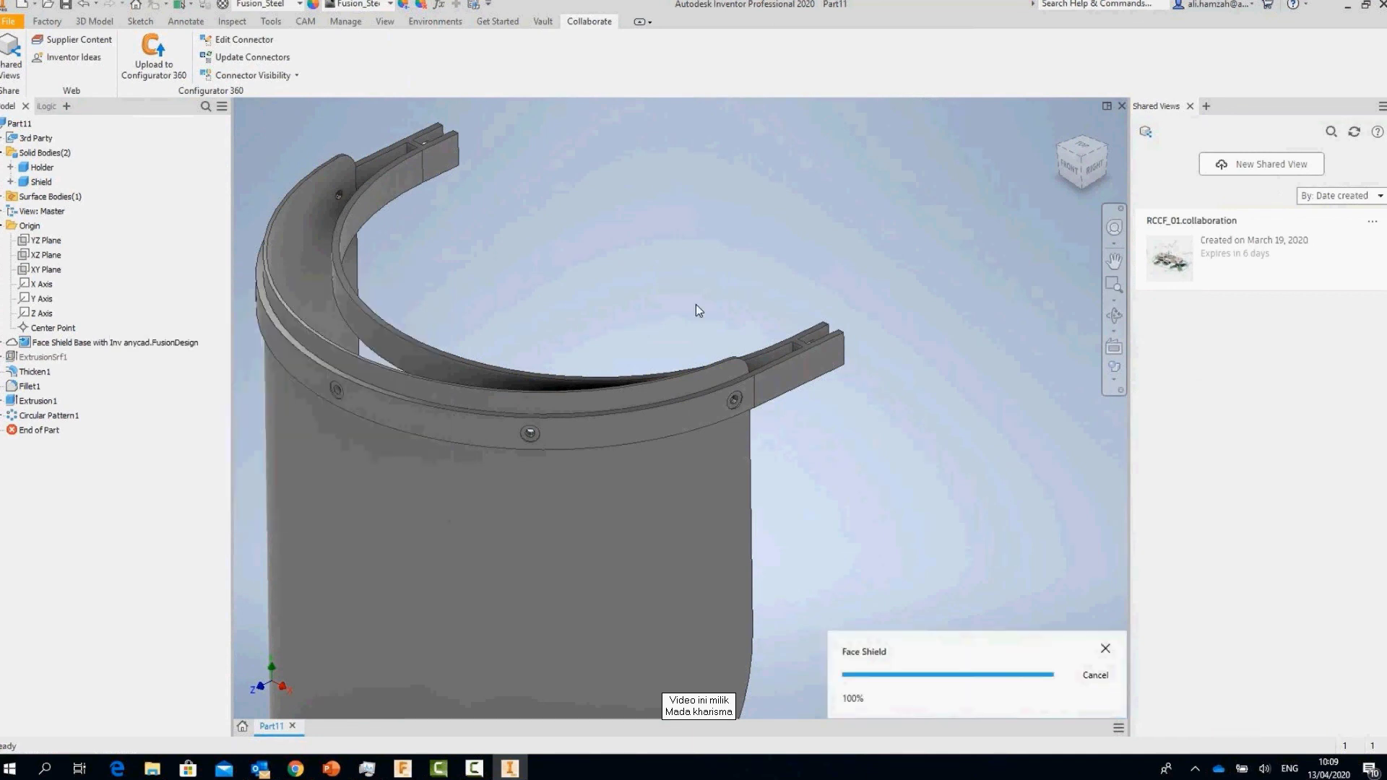
click(932, 687)
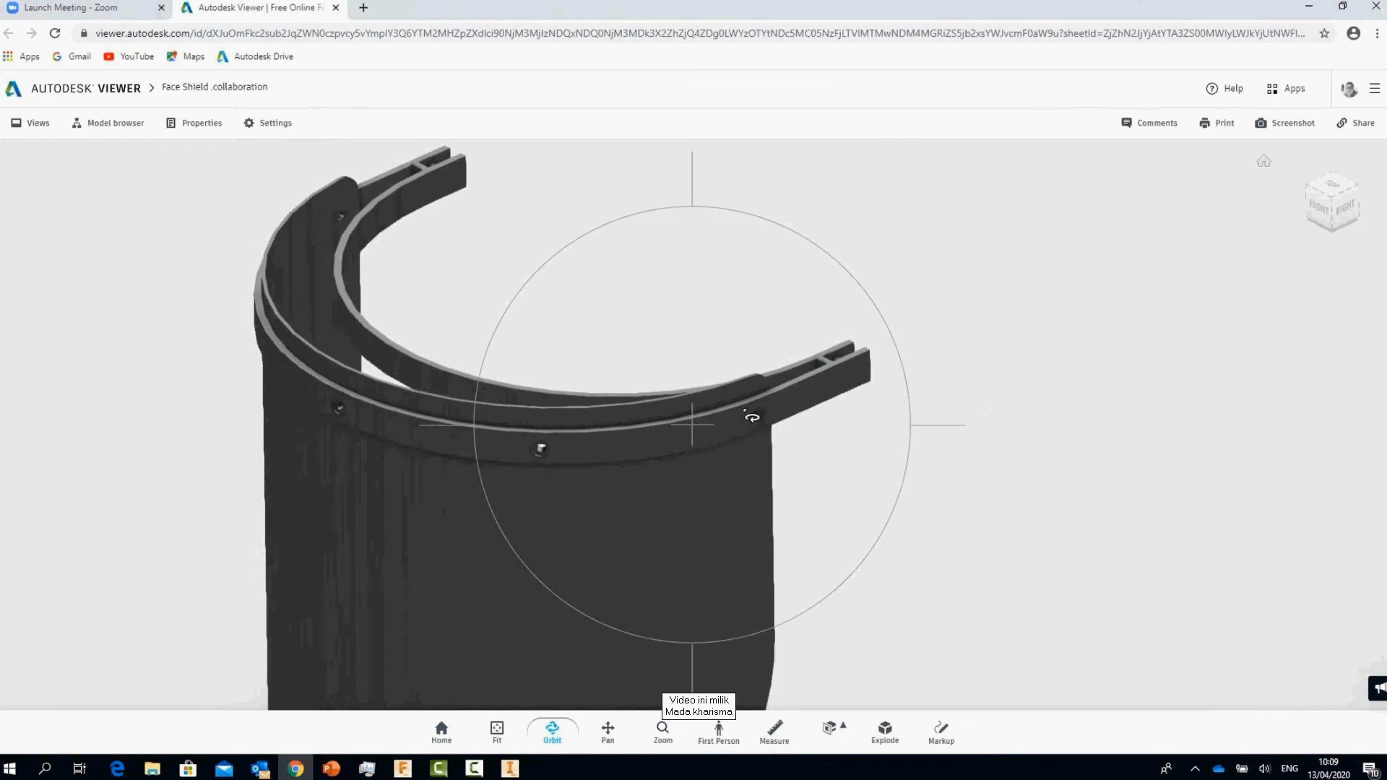
Step: Mark up the holder end with 'Please extend the Holder' and save the markup
drag(636, 404, 818, 392)
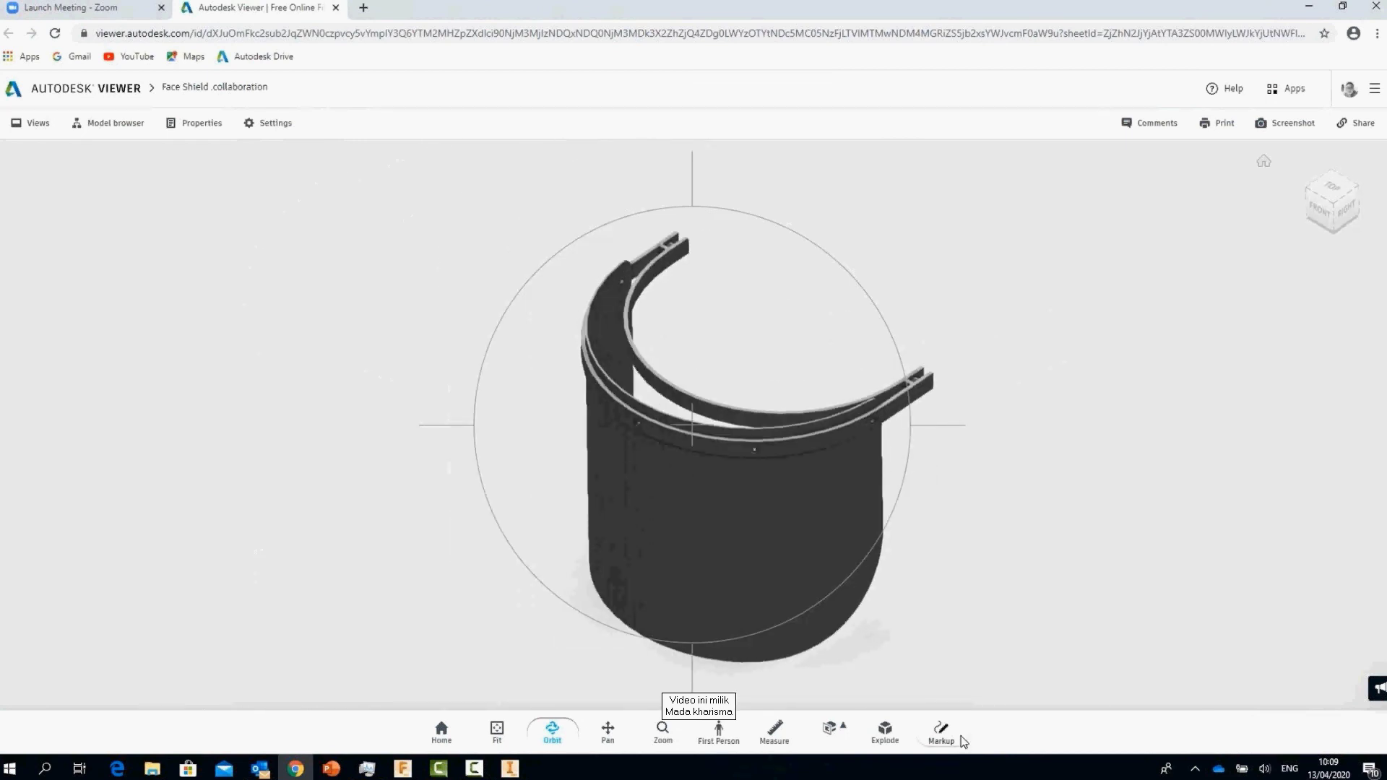
click(942, 733)
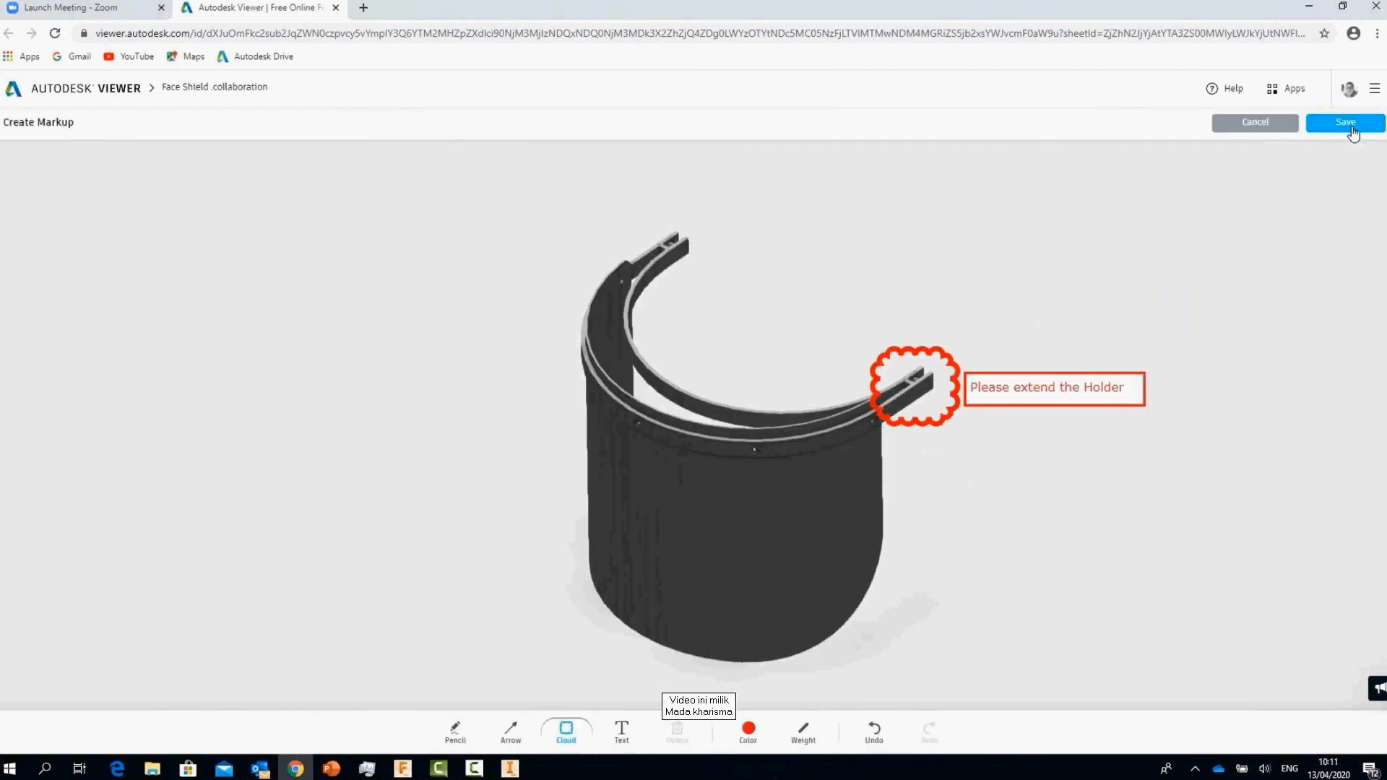
click(1350, 128)
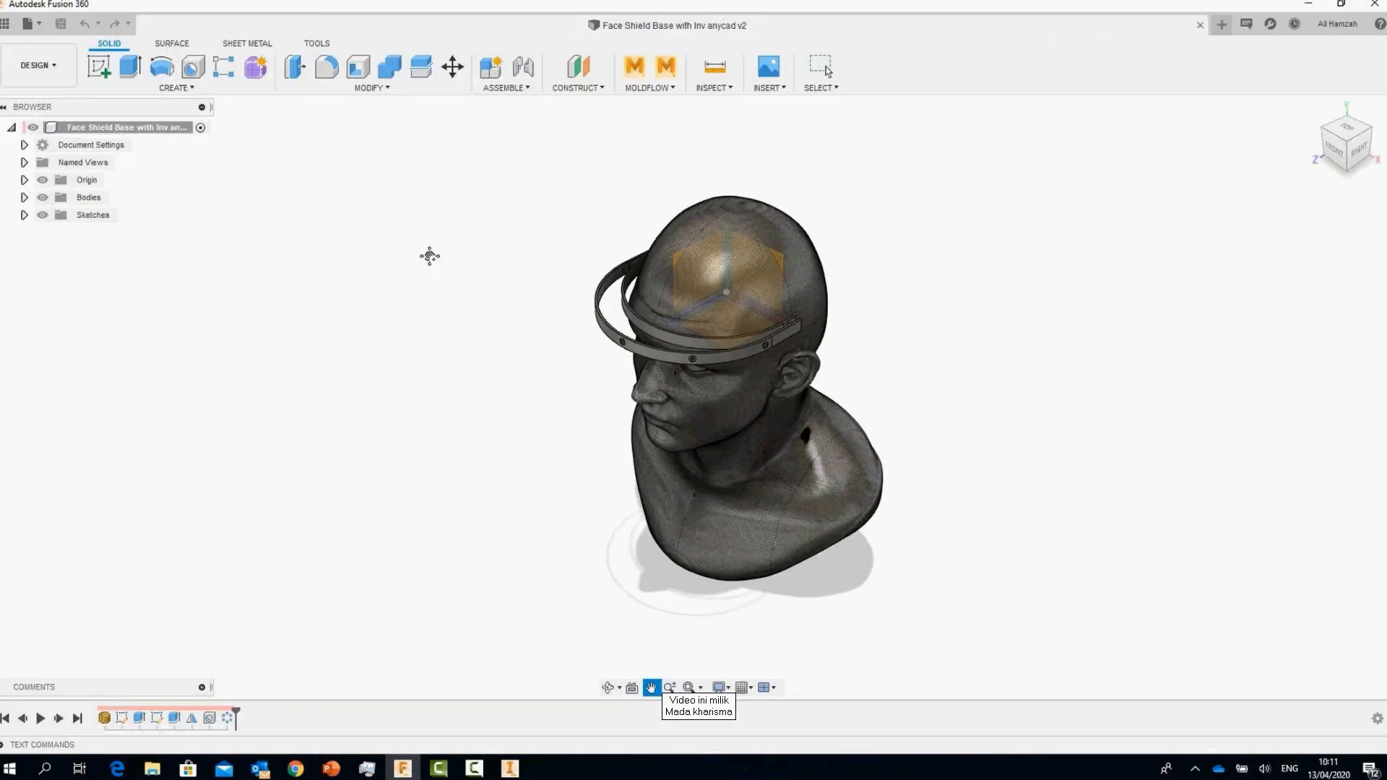
Step: Orbit behind the head and hide the head body to expose the headband ends
key(Escape)
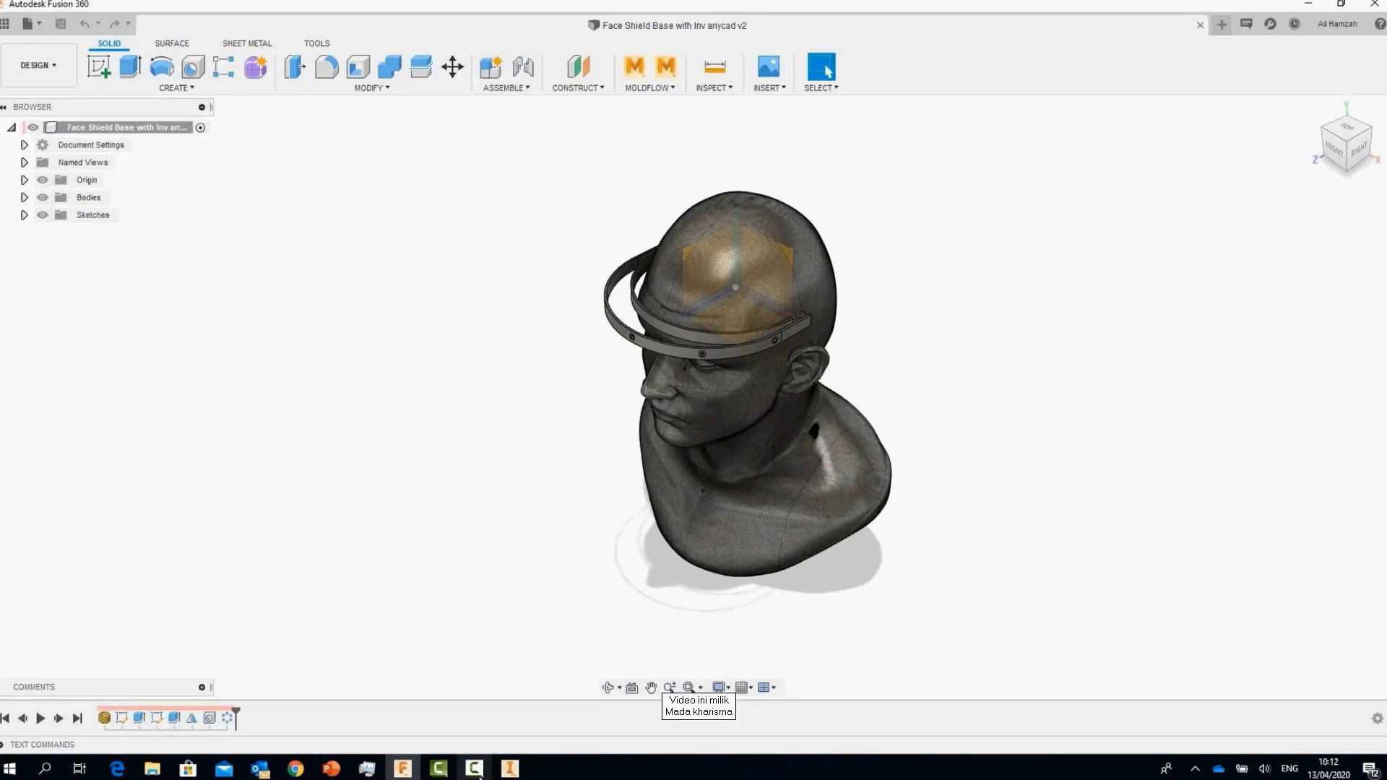
scroll(1052, 374, up, 3)
shift+middle_drag(1069, 376, 1034, 375)
click(24, 197)
click(59, 215)
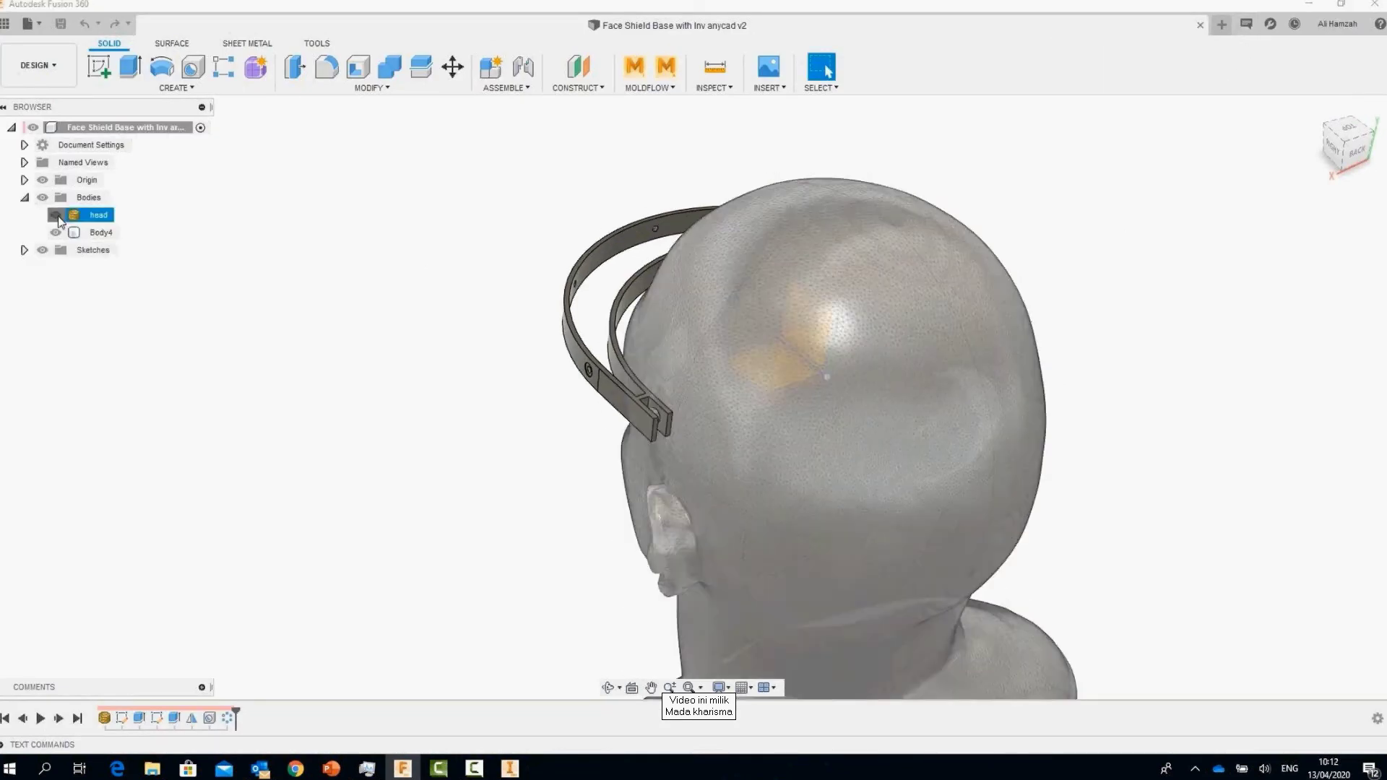
click(56, 215)
Step: Select the end faces and end cylinder faces at both headband ends
click(664, 477)
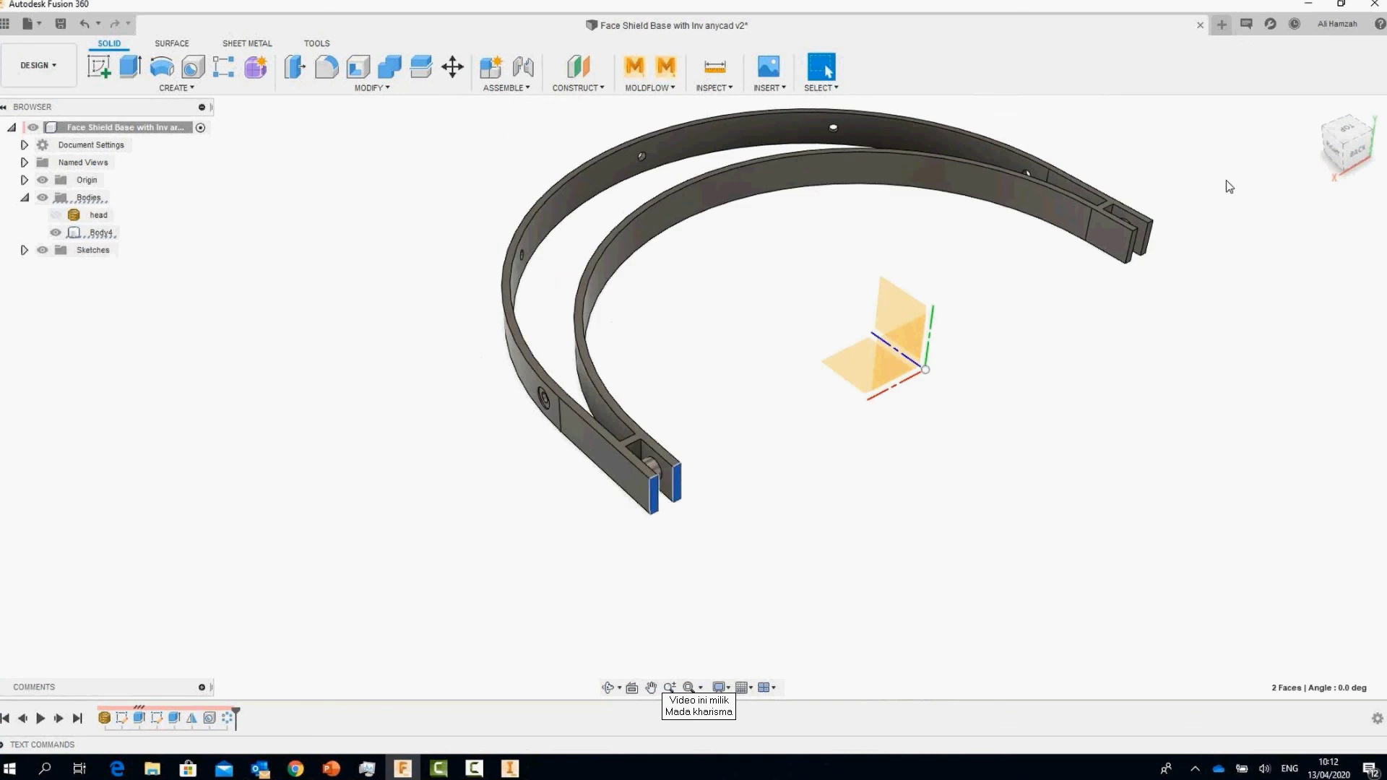
scroll(1145, 239, up, 5)
ctrl+click(1081, 296)
ctrl+click(1154, 296)
right_click(1160, 289)
click(1221, 265)
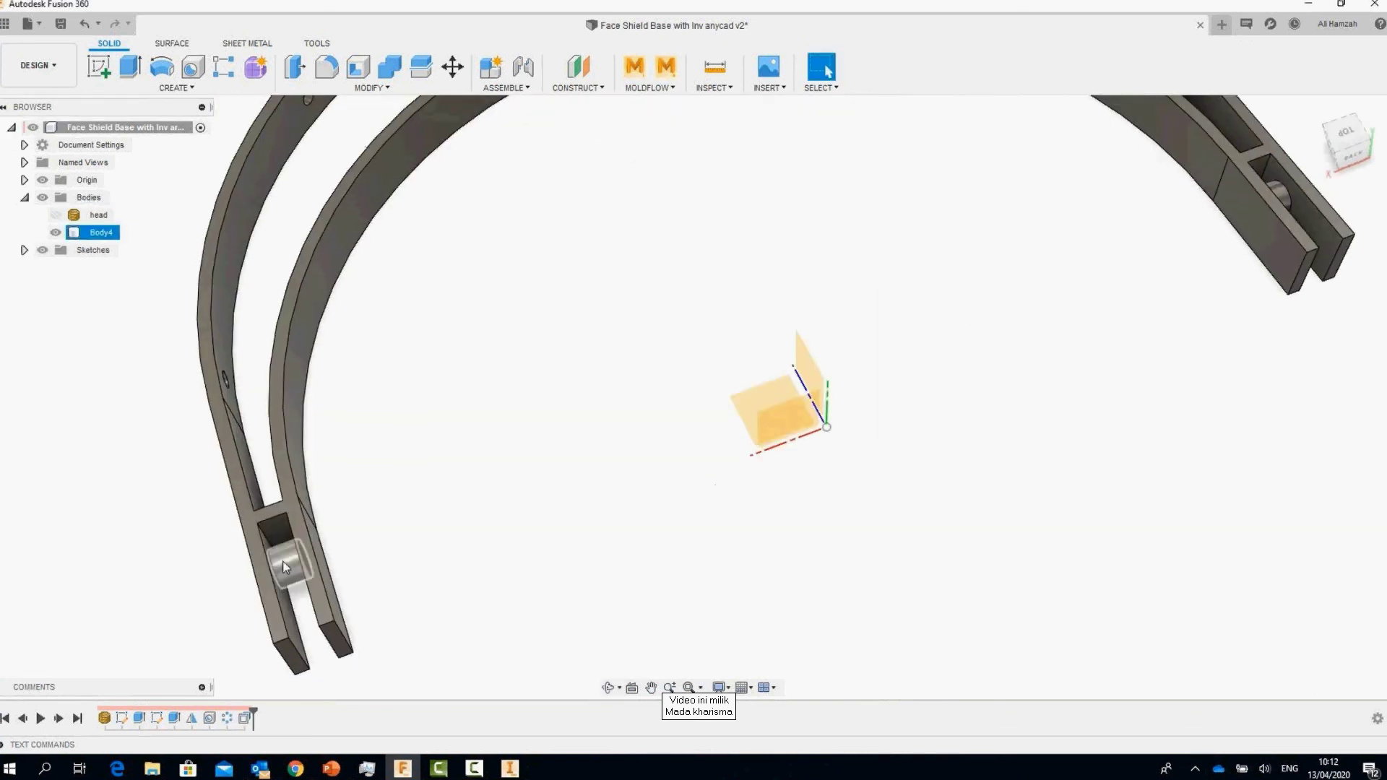
click(286, 567)
scroll(285, 567, down, 2)
ctrl+click(1021, 321)
Step: Move the selected end faces 8 mm outward to lengthen the band ends
right_click(777, 362)
click(757, 388)
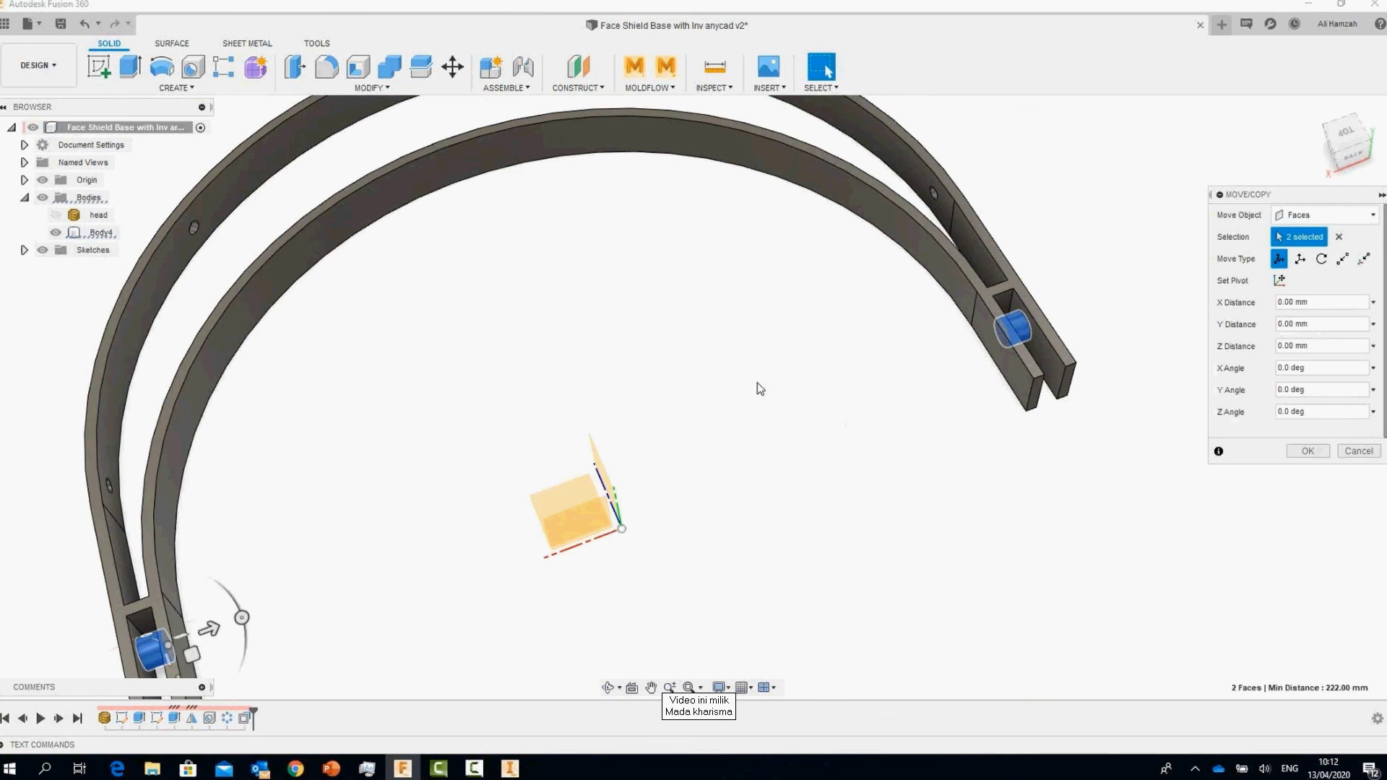
shift+middle_drag(757, 388, 795, 372)
click(1279, 281)
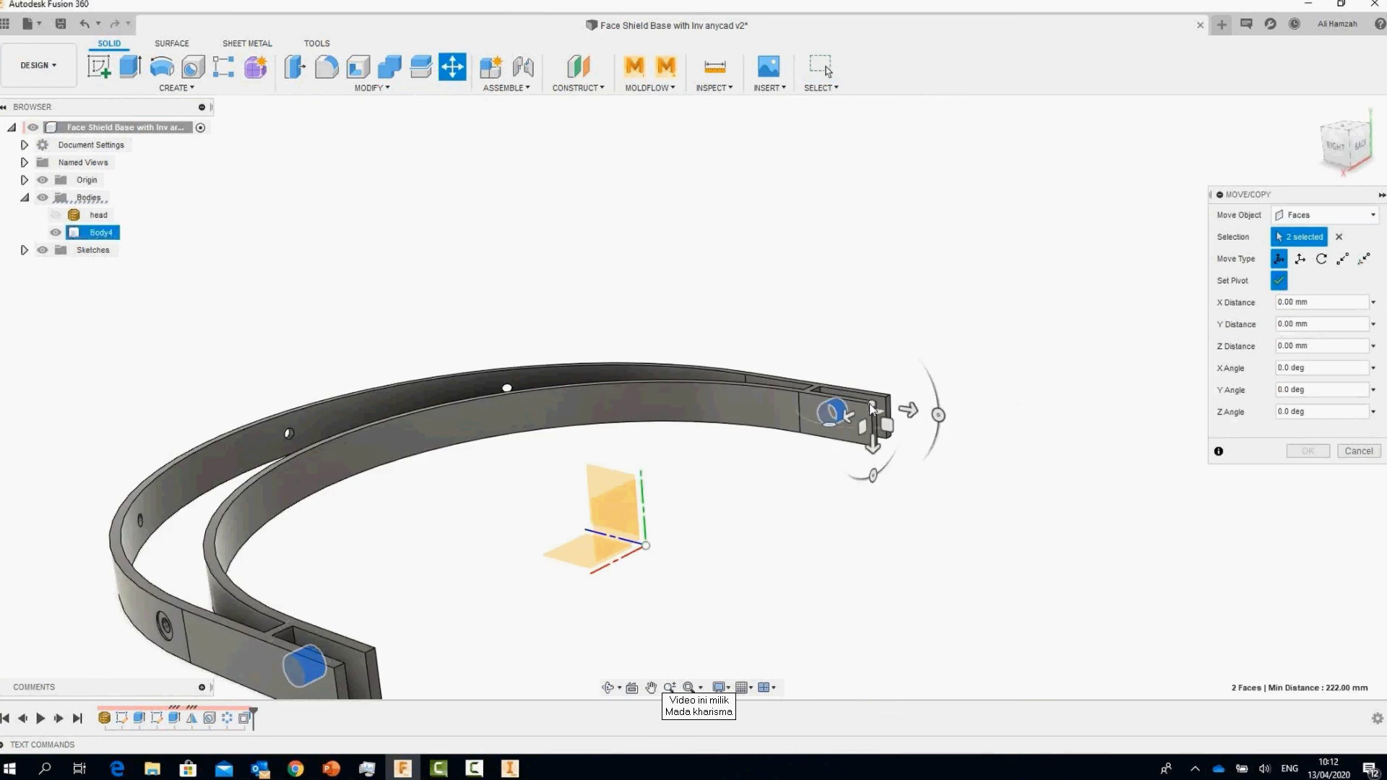
click(908, 409)
text(8)
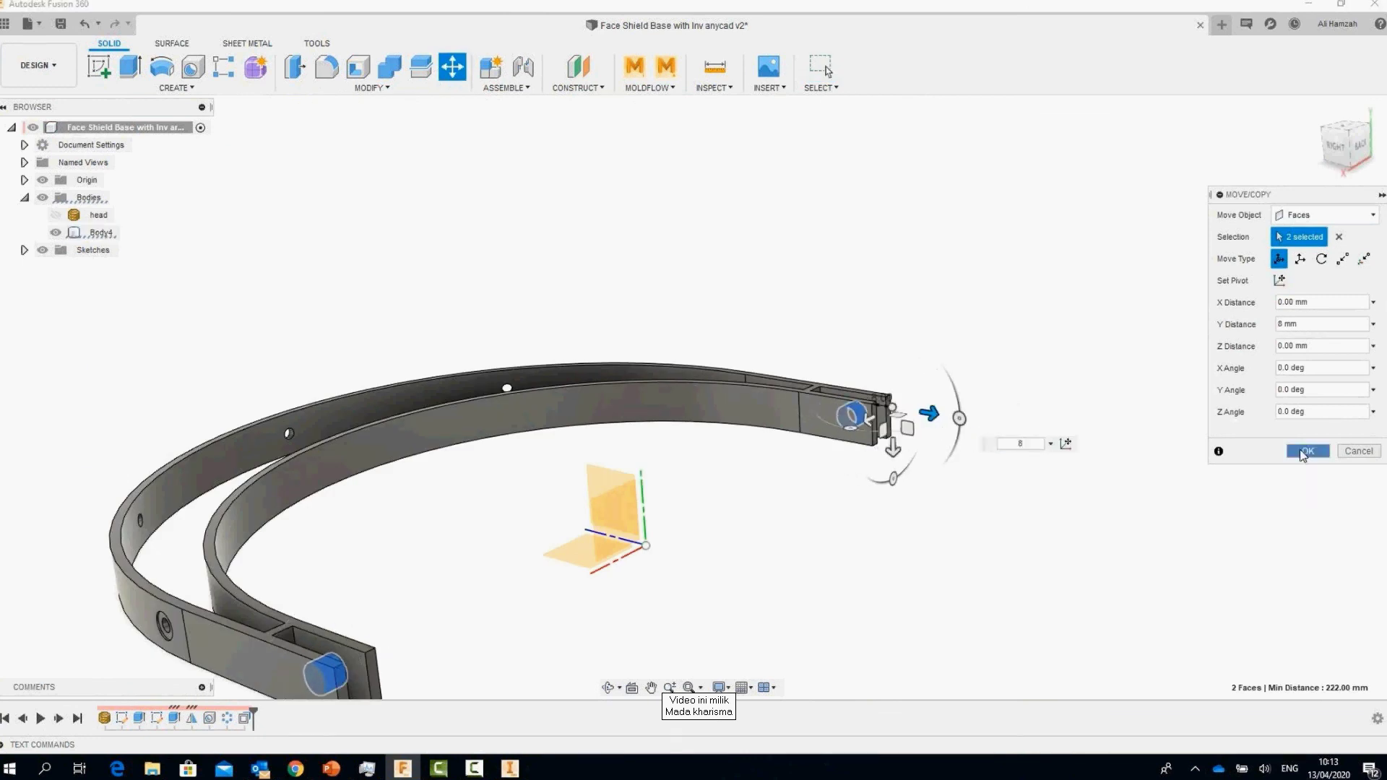
click(1306, 452)
Step: Select the eight prong-end edges for a 4.313 mm fillet
scroll(887, 389, up, 5)
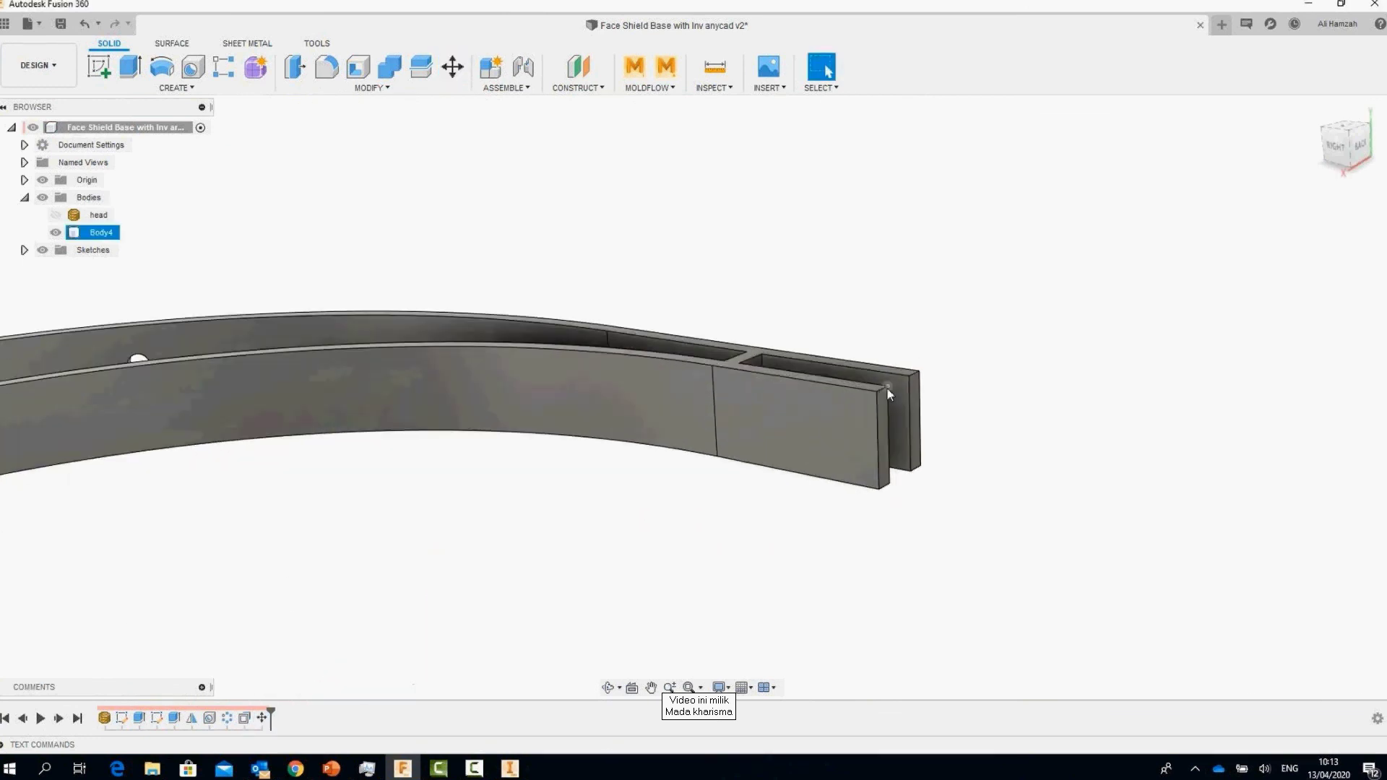
click(887, 388)
scroll(887, 389, up, 2)
ctrl+click(913, 372)
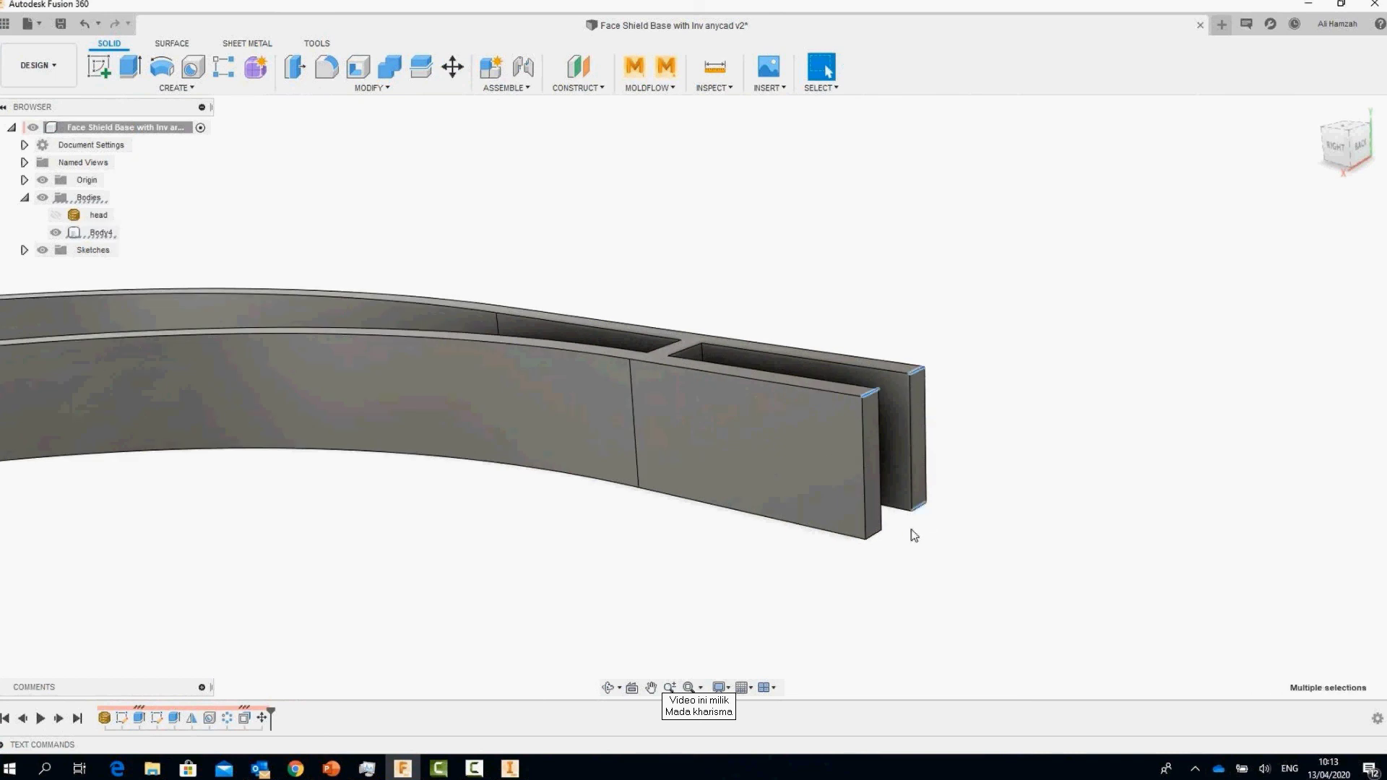
scroll(1145, 473, down, 3)
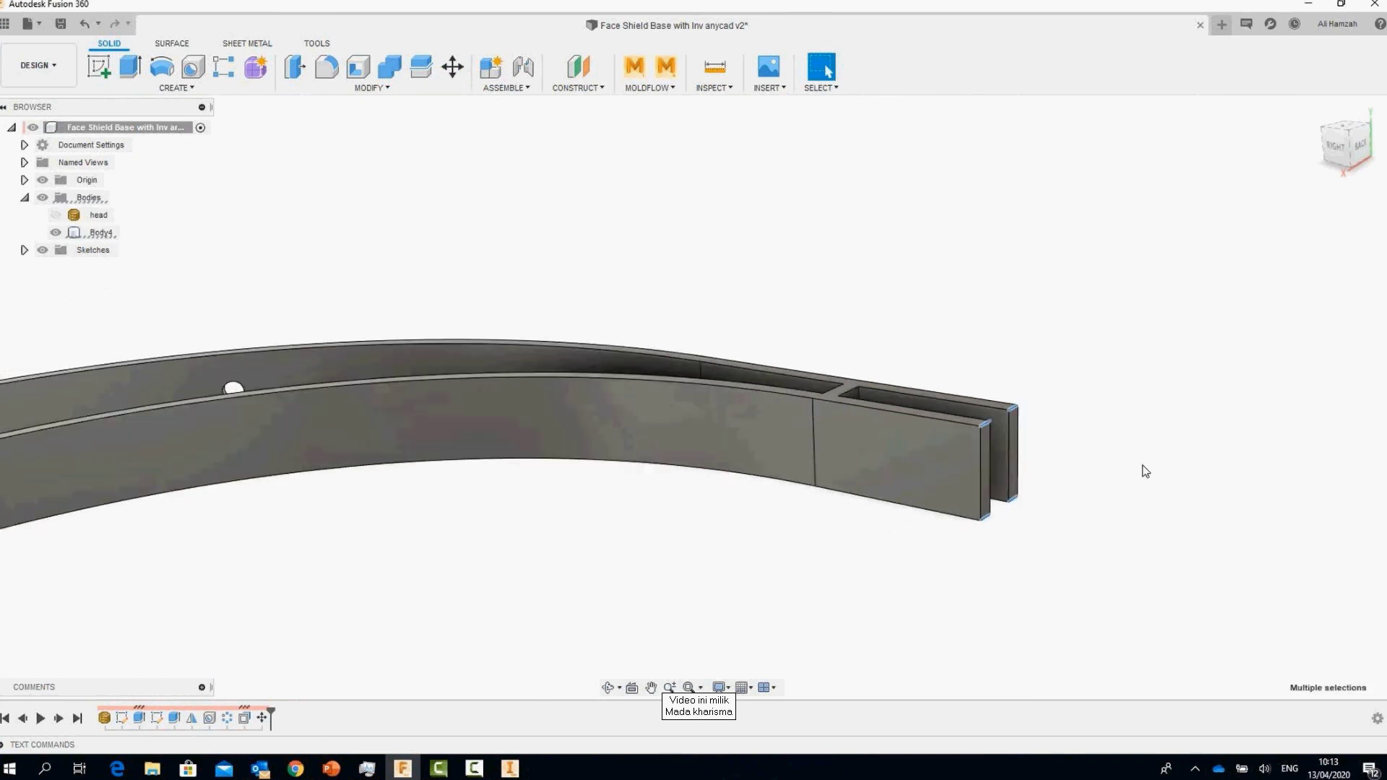
scroll(829, 591, down, 5)
scroll(839, 601, up, 5)
scroll(939, 520, up, 3)
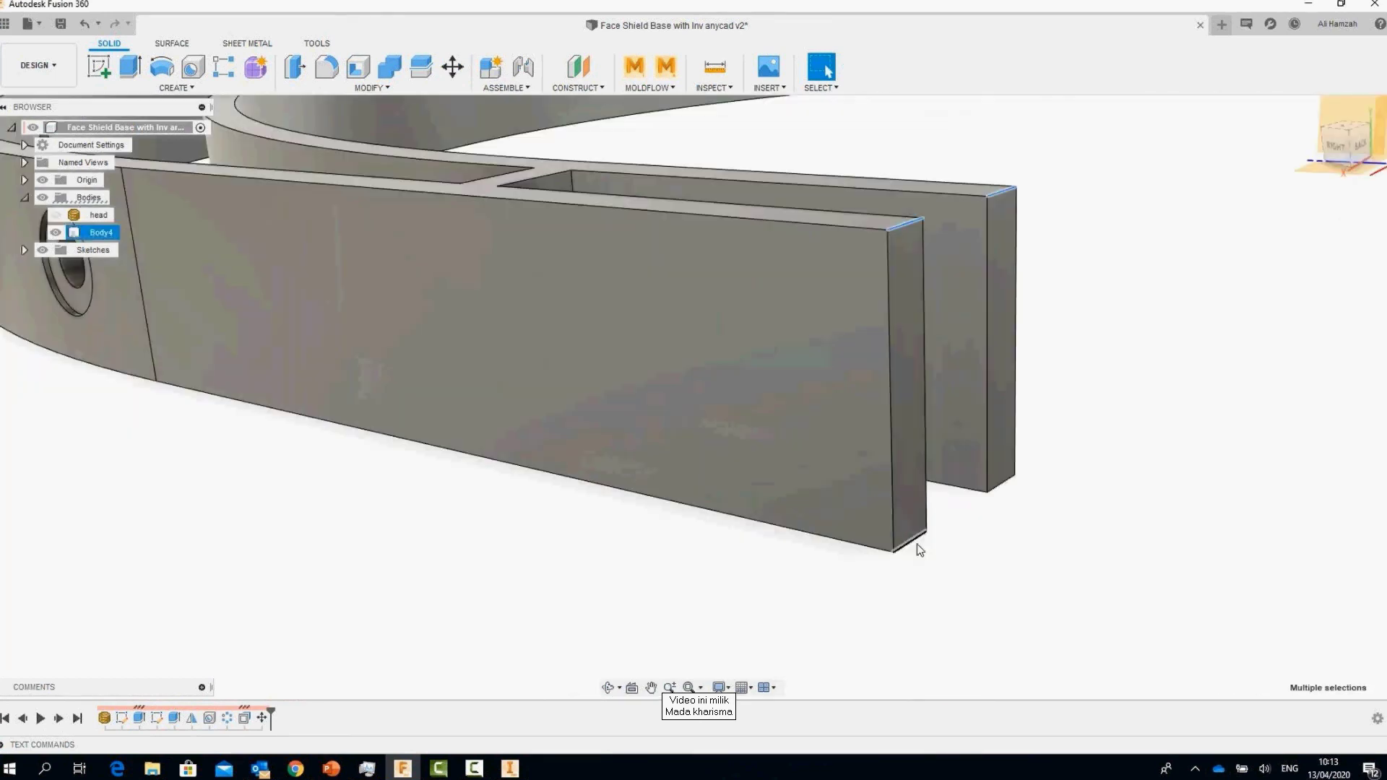
right_click(1001, 470)
click(1051, 465)
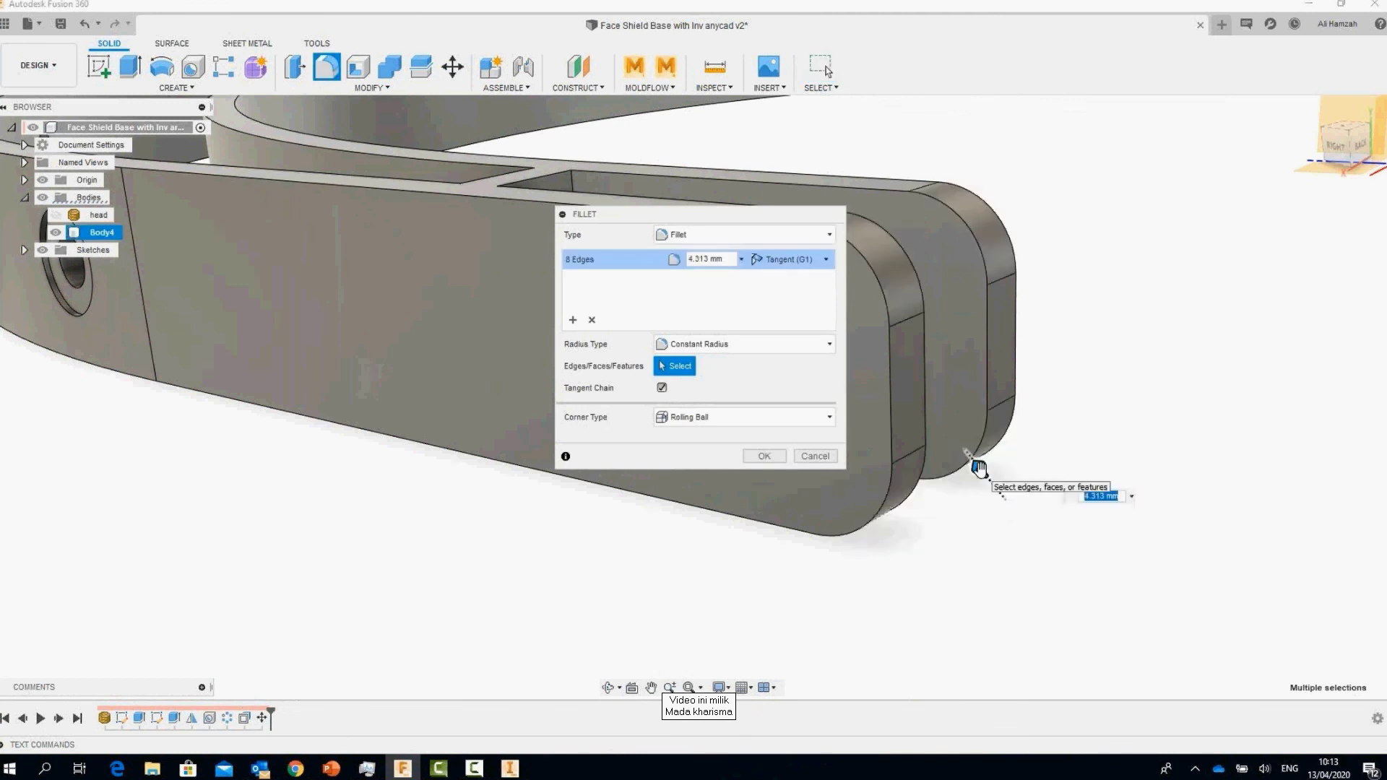
Step: Apply the 4.313 mm prong-end fillet and show the head body again
click(764, 456)
shift+middle_drag(742, 483, 1051, 396)
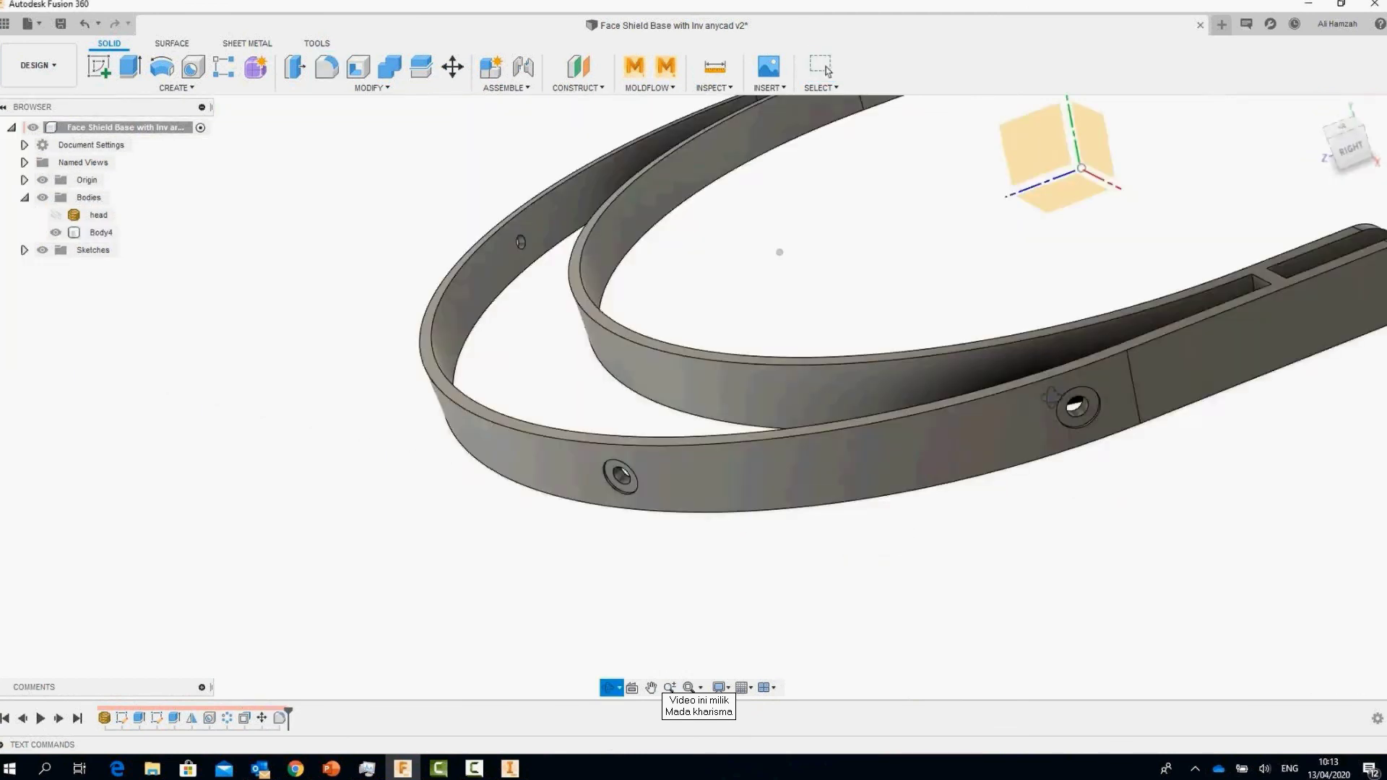
scroll(1051, 396, down, 5)
click(55, 214)
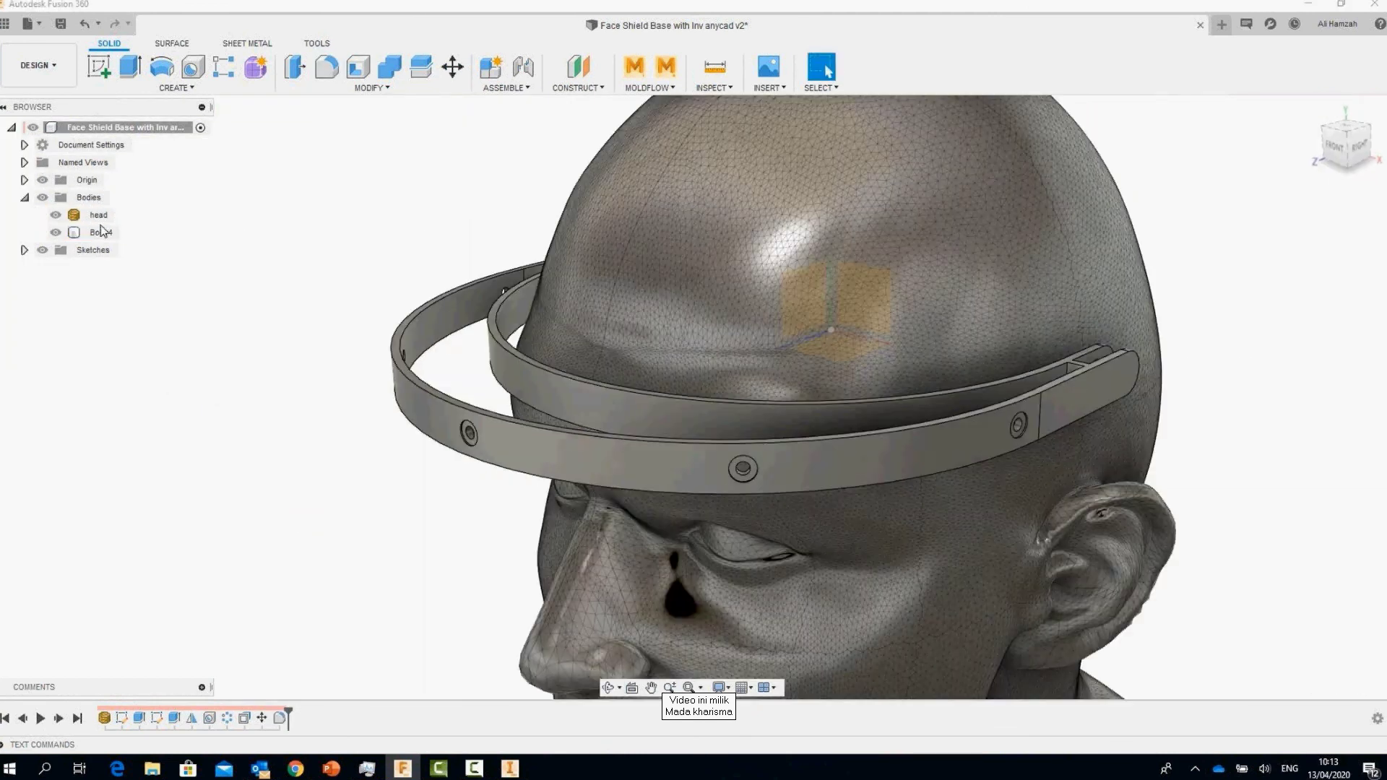
Step: Save the headband design and view it from a new angle
click(61, 24)
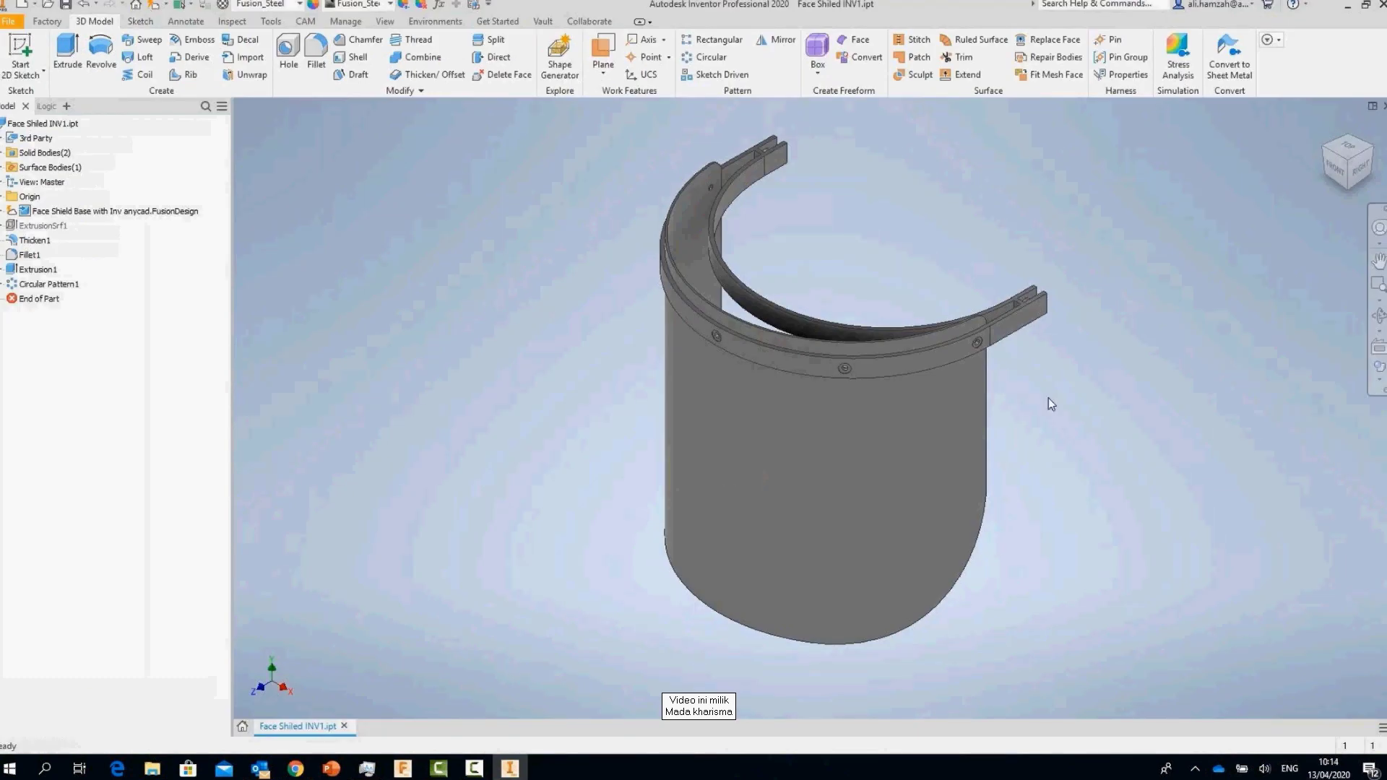
shift+middle_drag(1051, 405, 941, 600)
scroll(943, 593, up, 3)
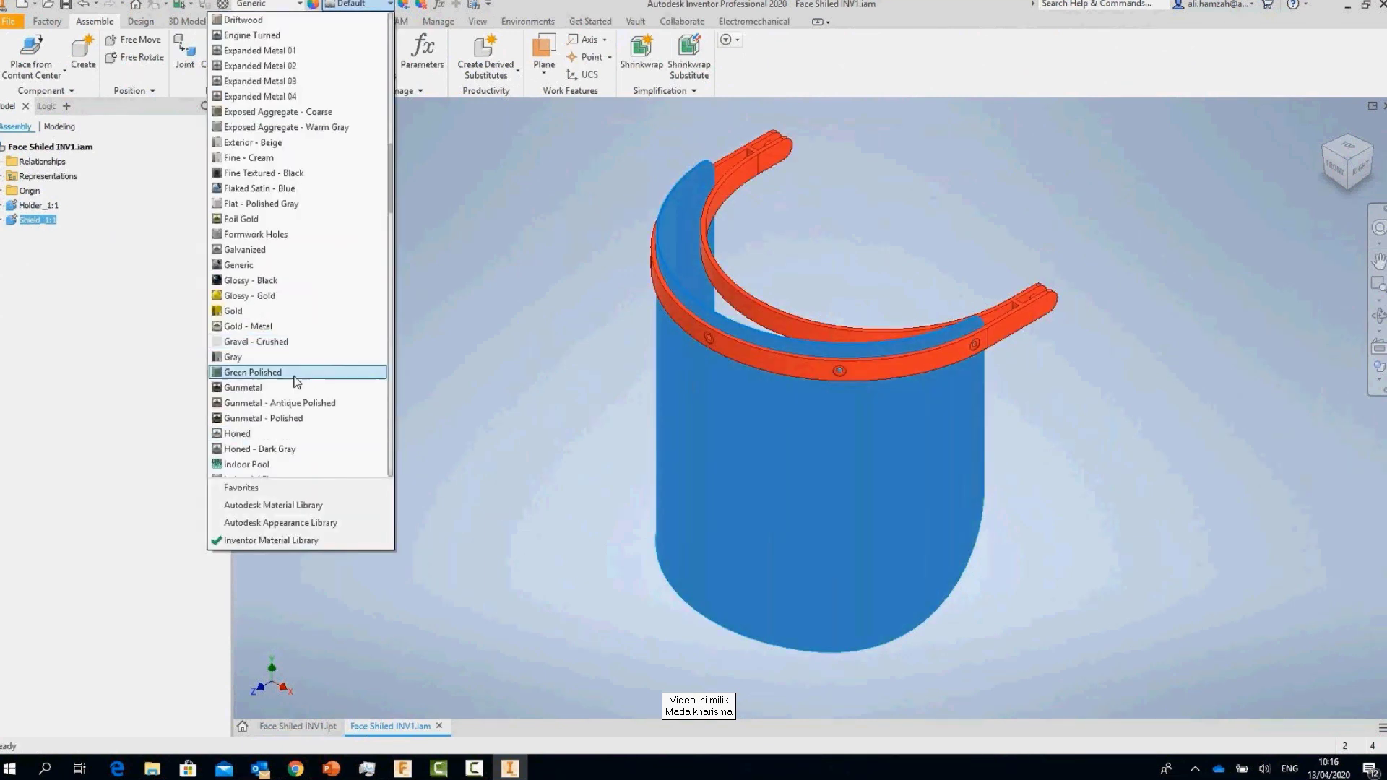
Step: Give the Shield component a Clear appearance
click(448, 298)
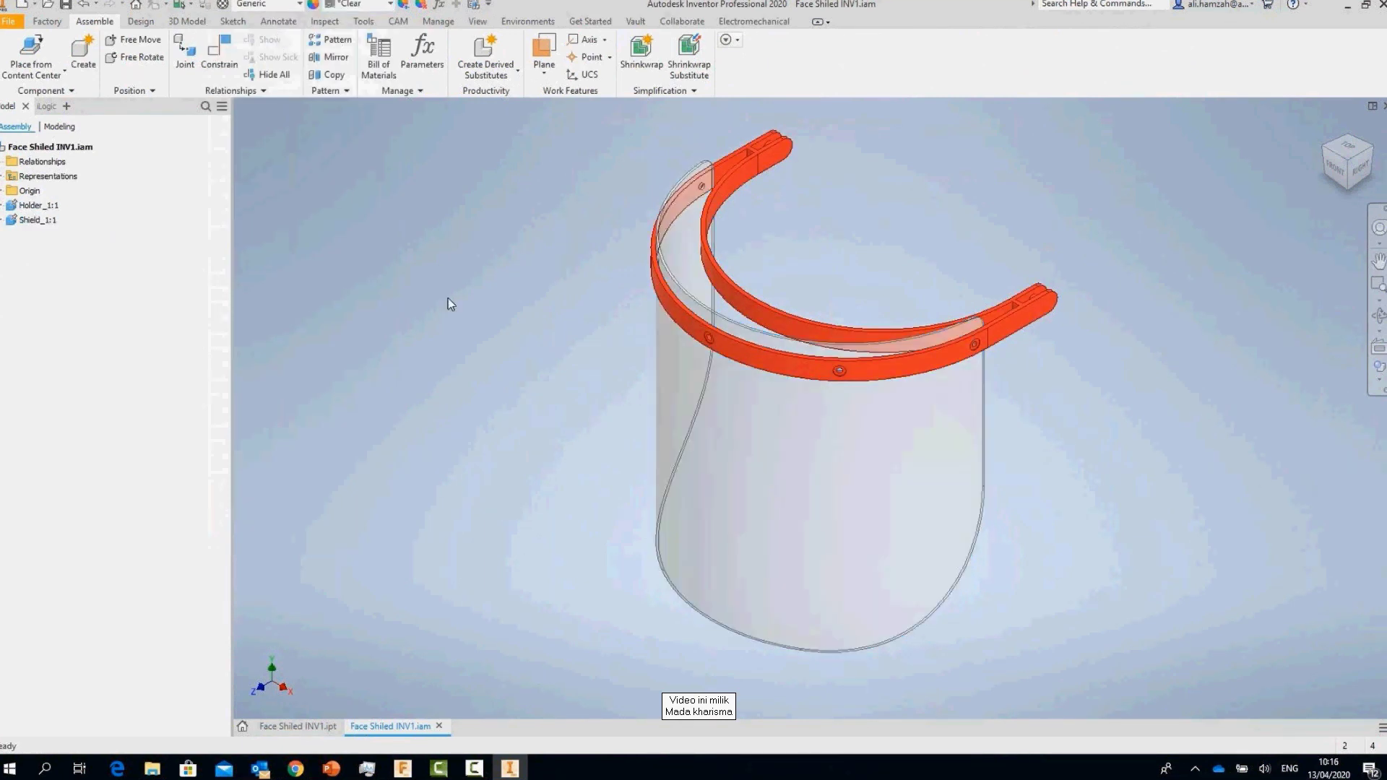
shift+middle_drag(448, 298, 449, 322)
scroll(367, 257, down, 5)
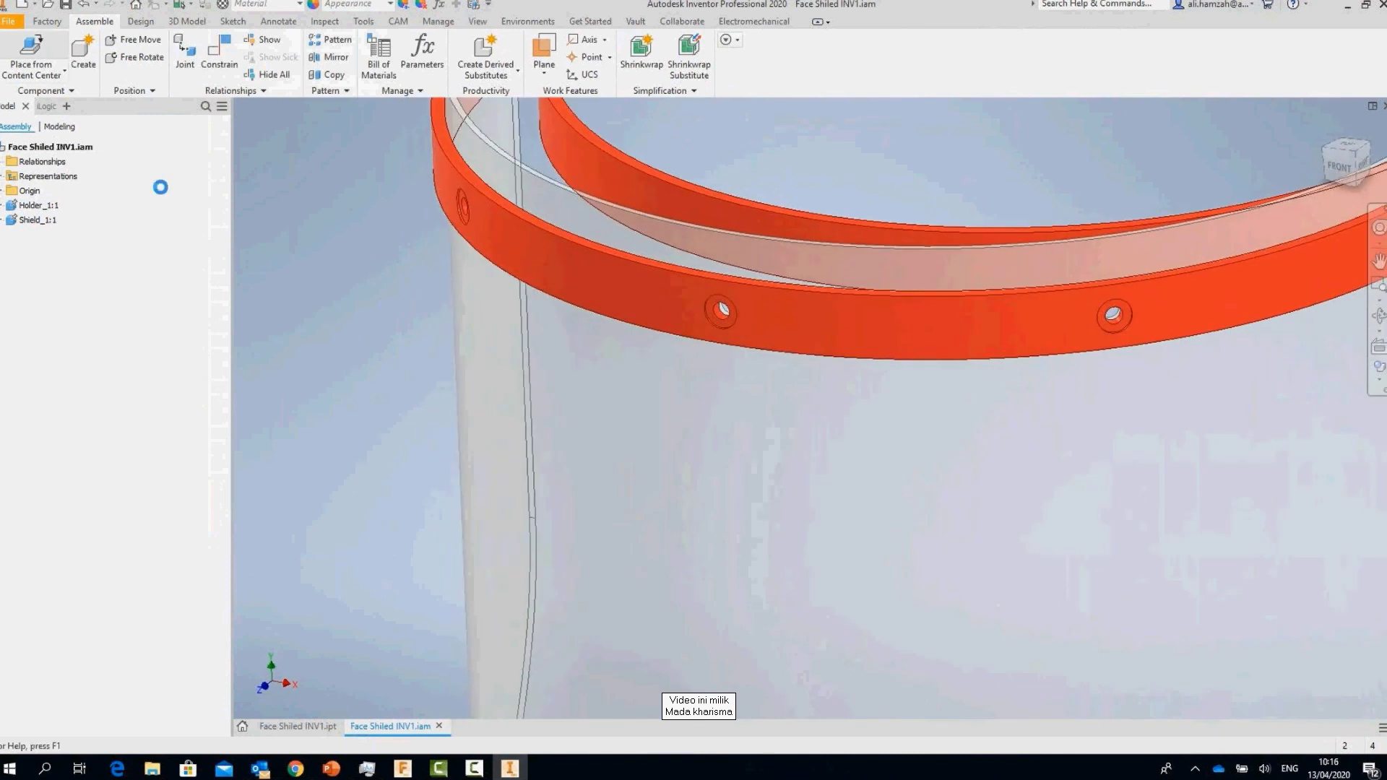
Step: AutoDrop AS 1427 M3,5 round-head screws into the band holes, then return home
right_drag(367, 257, 289, 250)
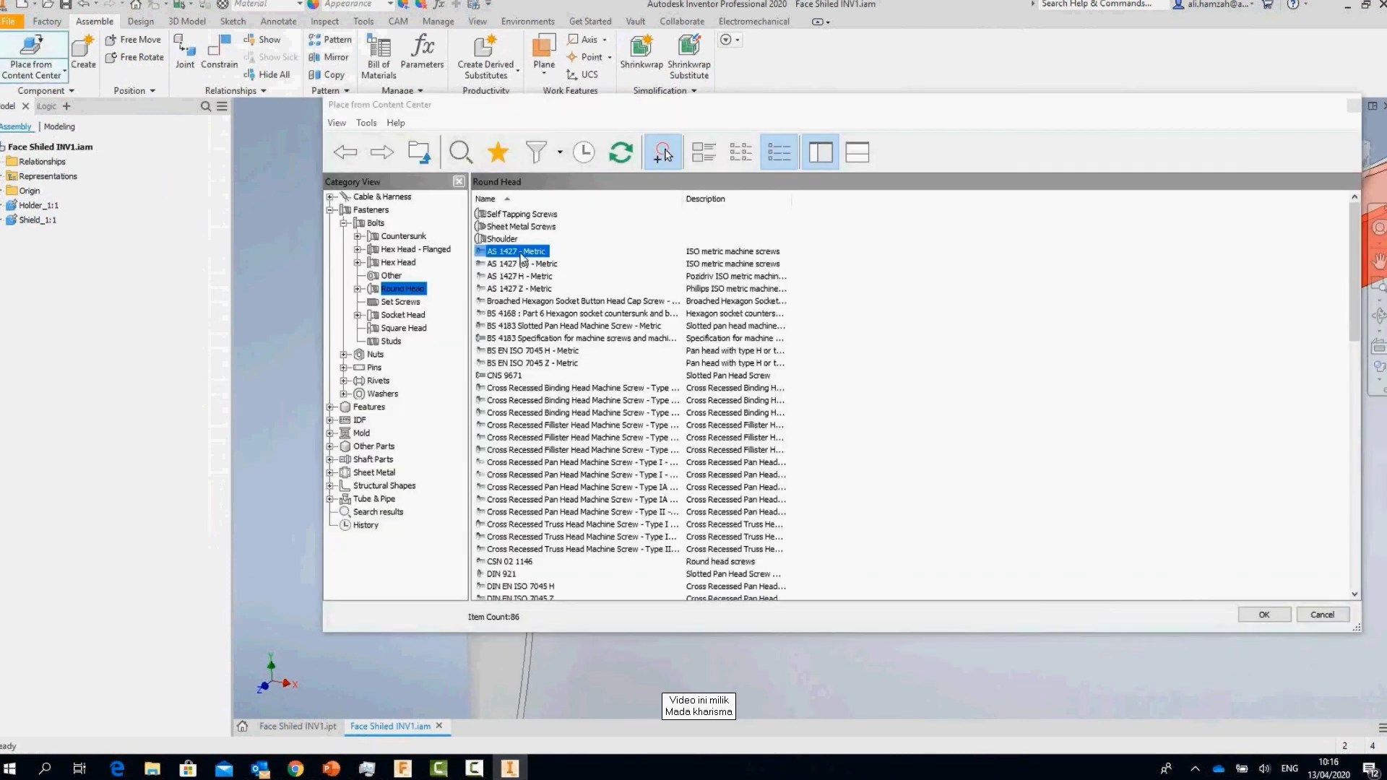
key(Return)
shift+middle_drag(874, 323, 1161, 300)
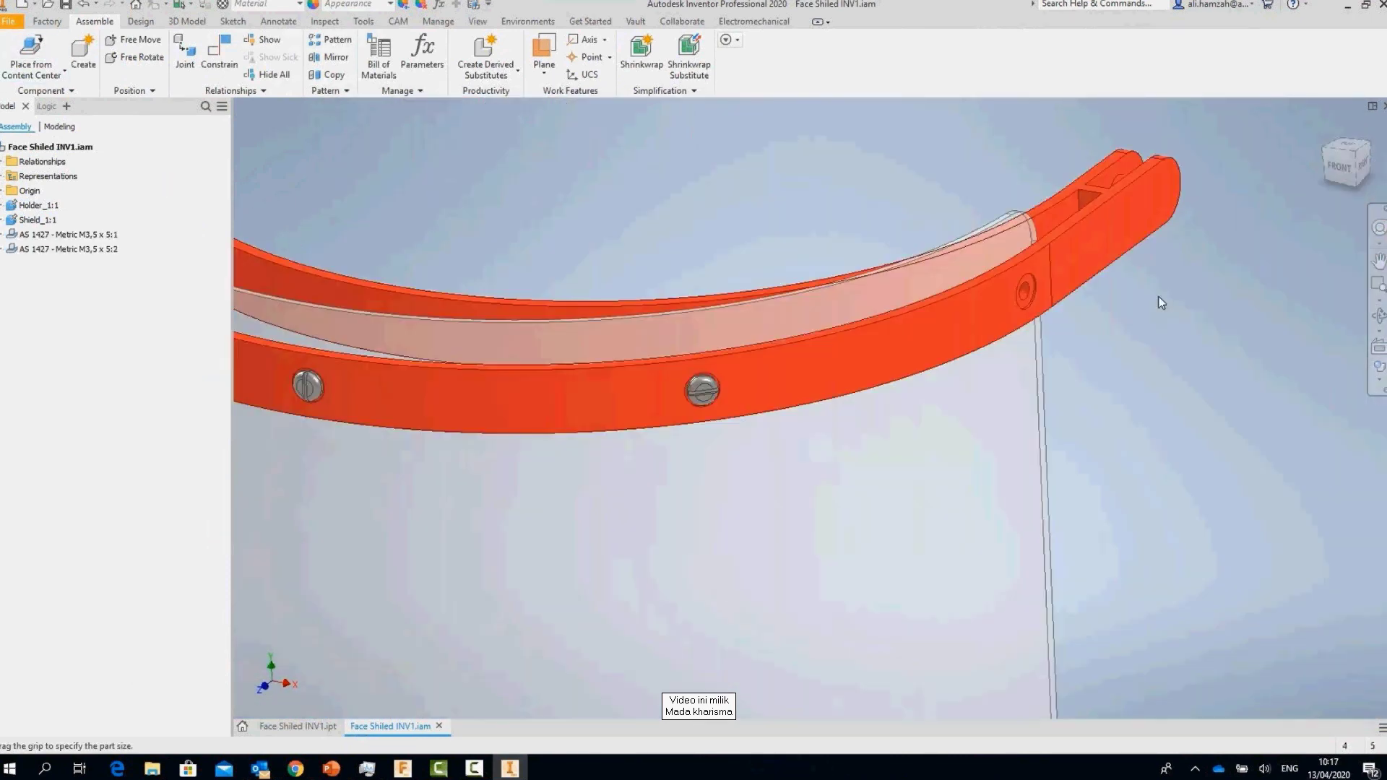
shift+middle_drag(1260, 467, 1170, 470)
click(426, 322)
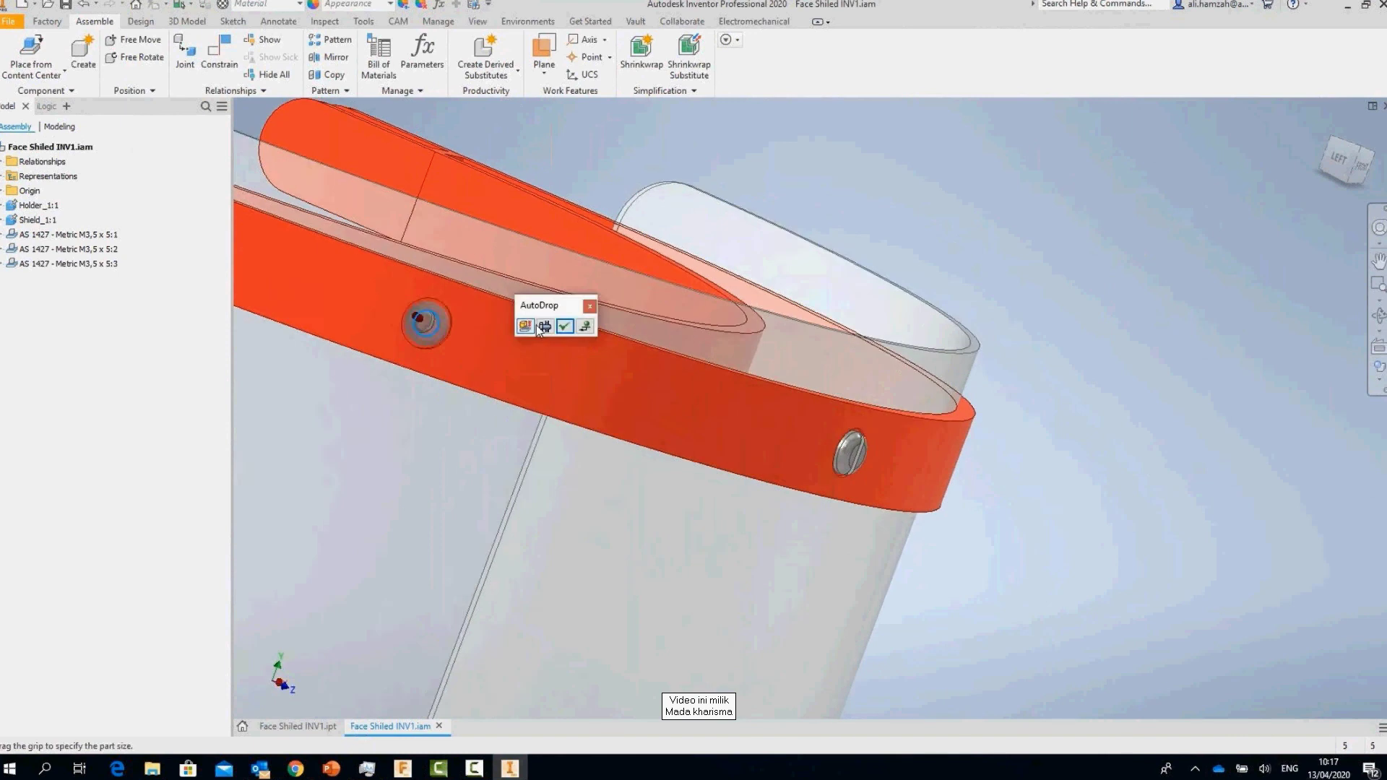
click(542, 327)
shift+middle_drag(539, 330, 600, 343)
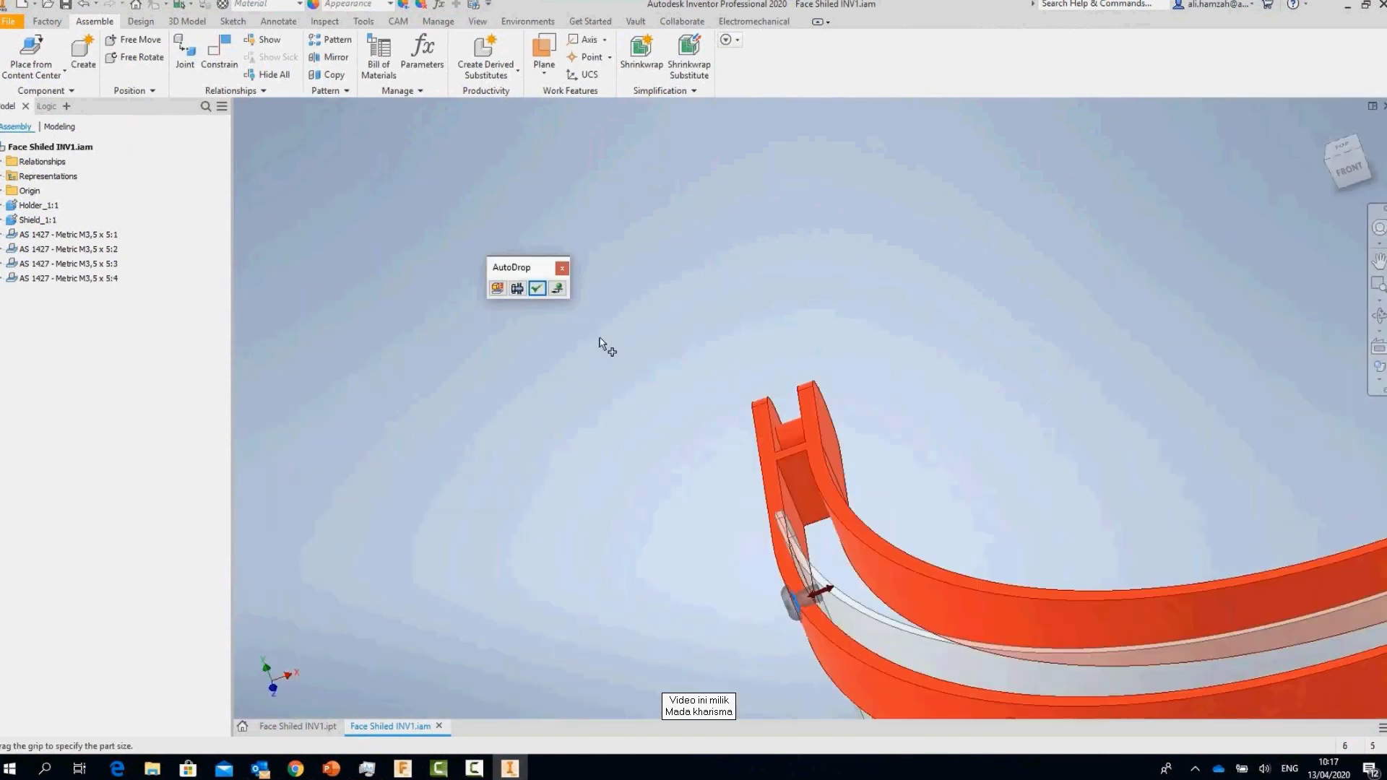
key(Return)
key(F6)
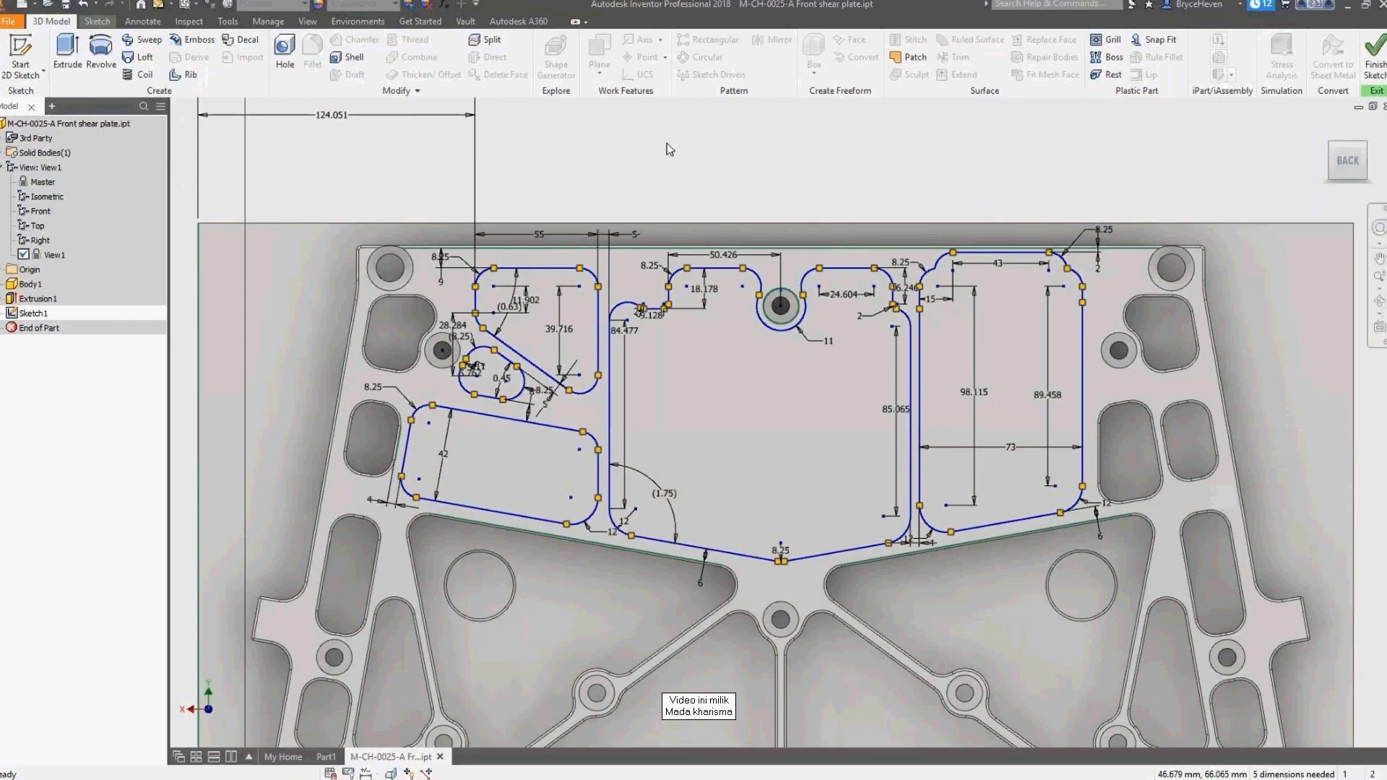
Step: Extrude-cut the sketched pocket profiles 25 deep into the plate
key(e)
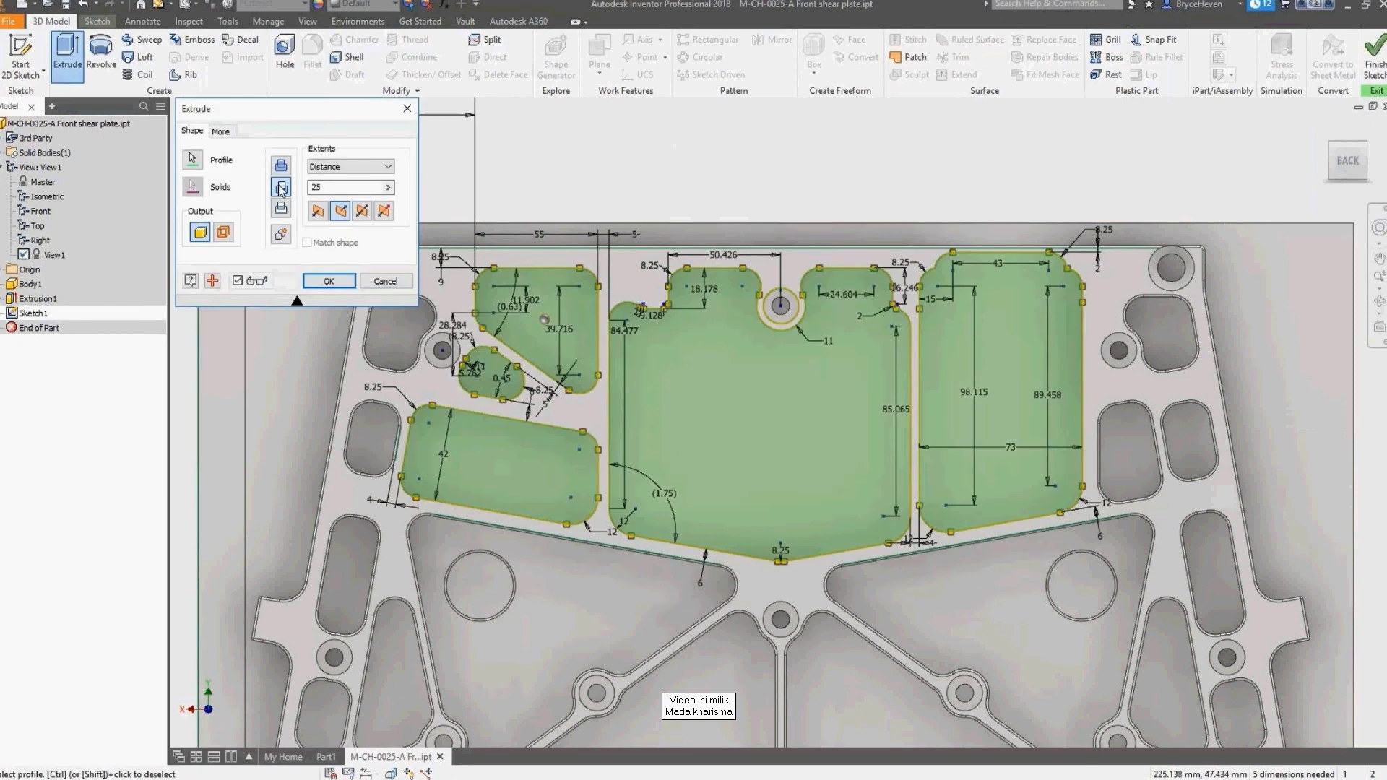
click(281, 187)
shift+middle_drag(650, 191, 383, 273)
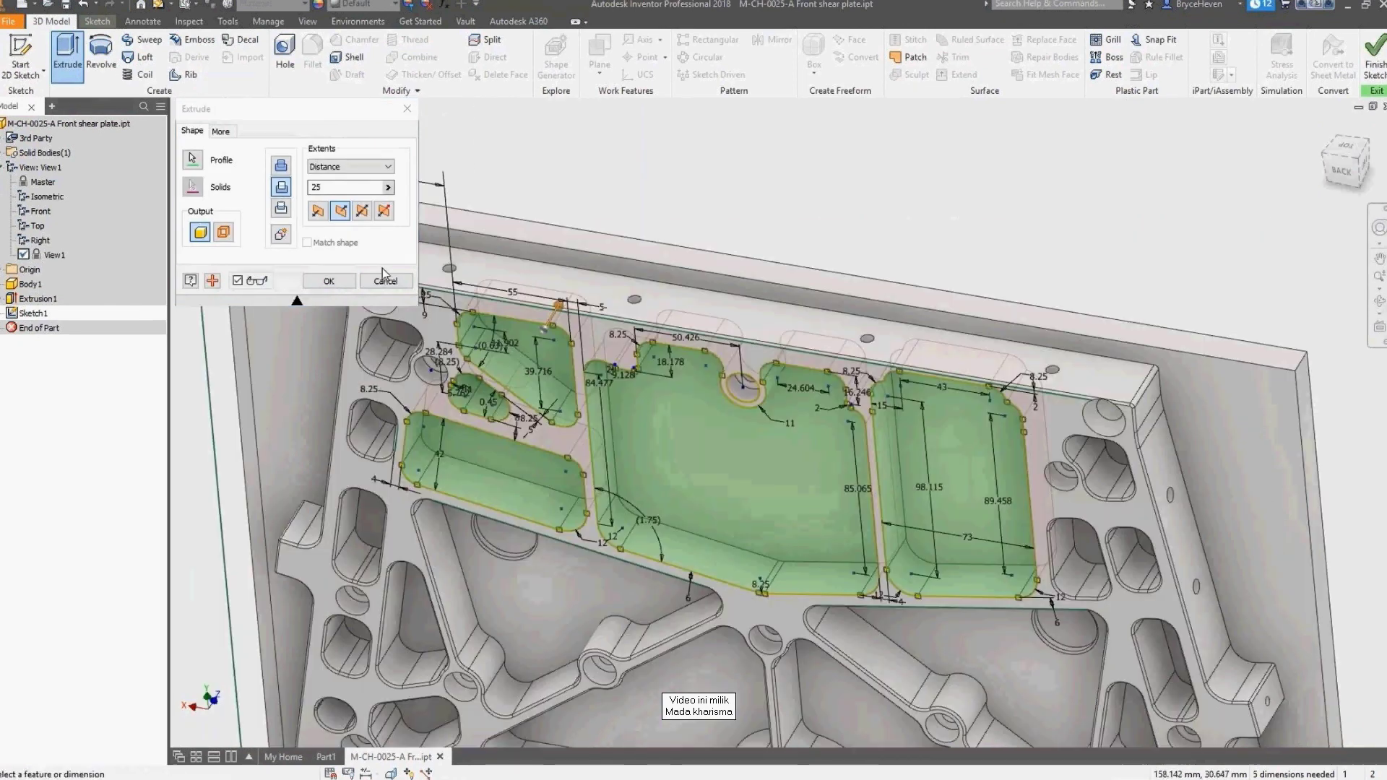
key(Return)
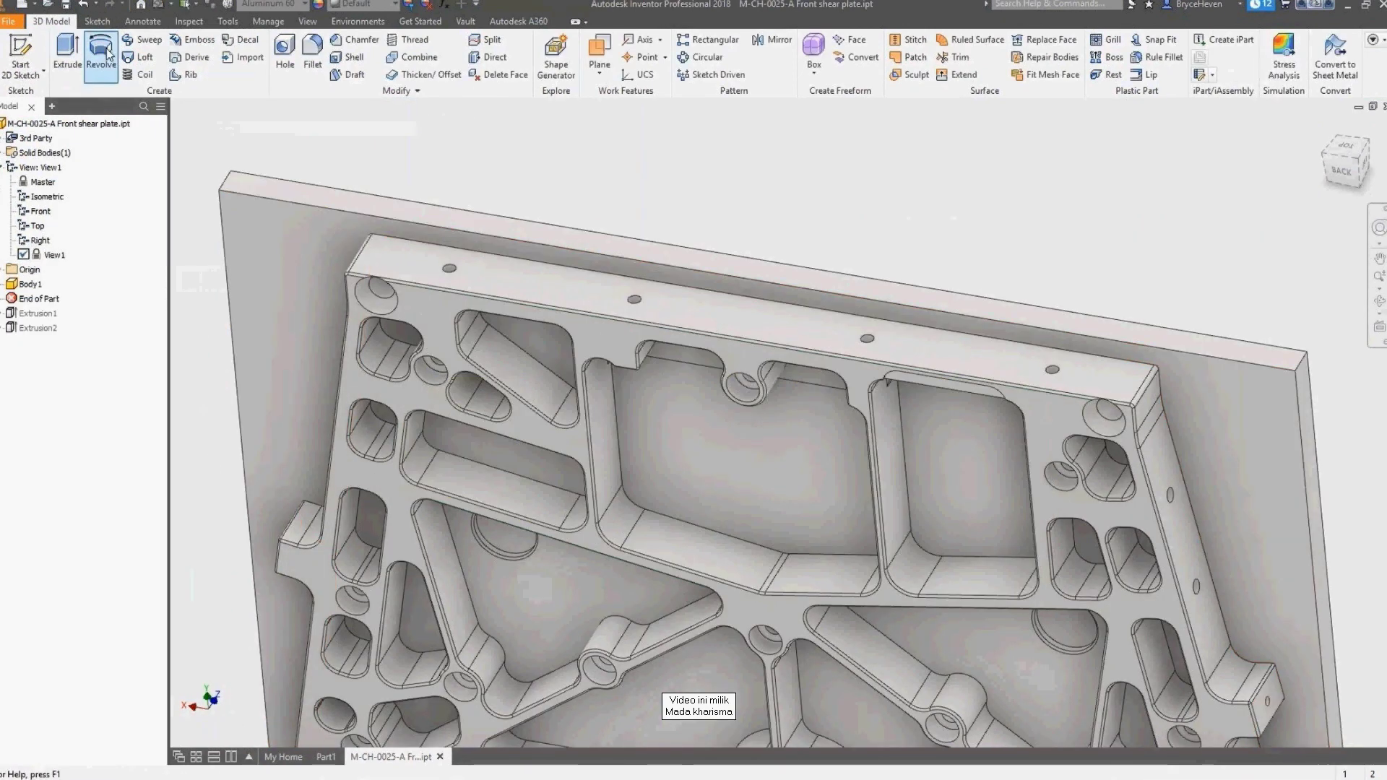
Step: Begin saving the plate into the Fusion storage location
key(ctrl+s)
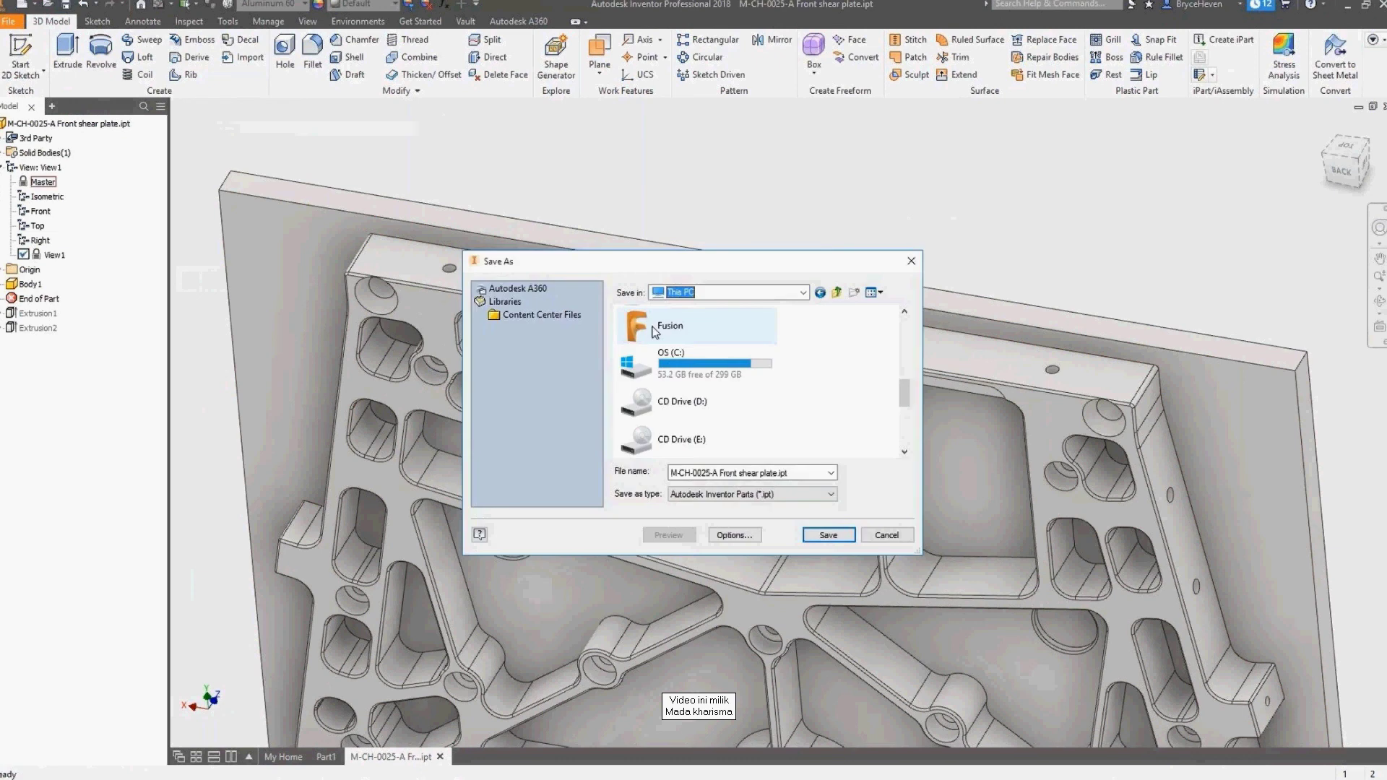
click(656, 331)
double_click(655, 331)
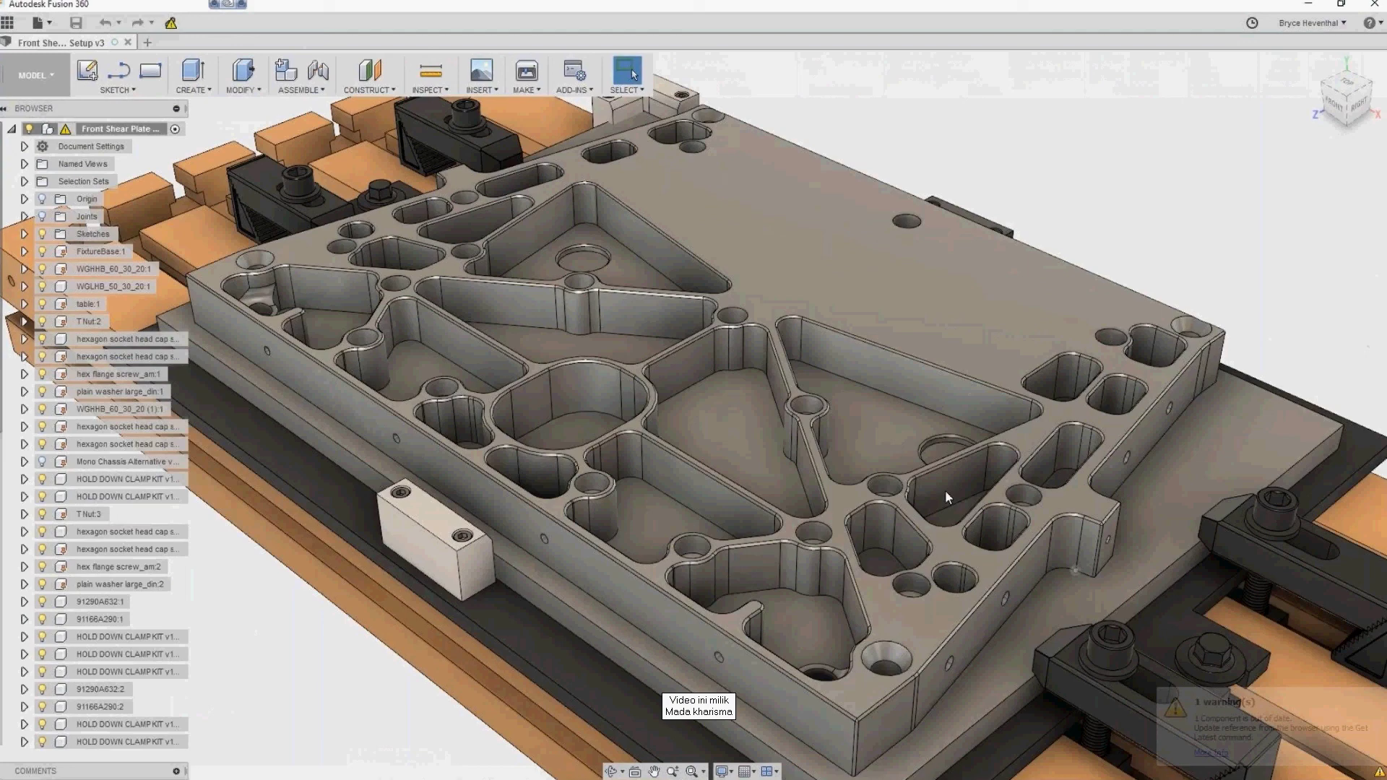
Step: Update the plate in the fixture assembly and regenerate Setup1's toolpaths in CAM
click(171, 24)
click(45, 75)
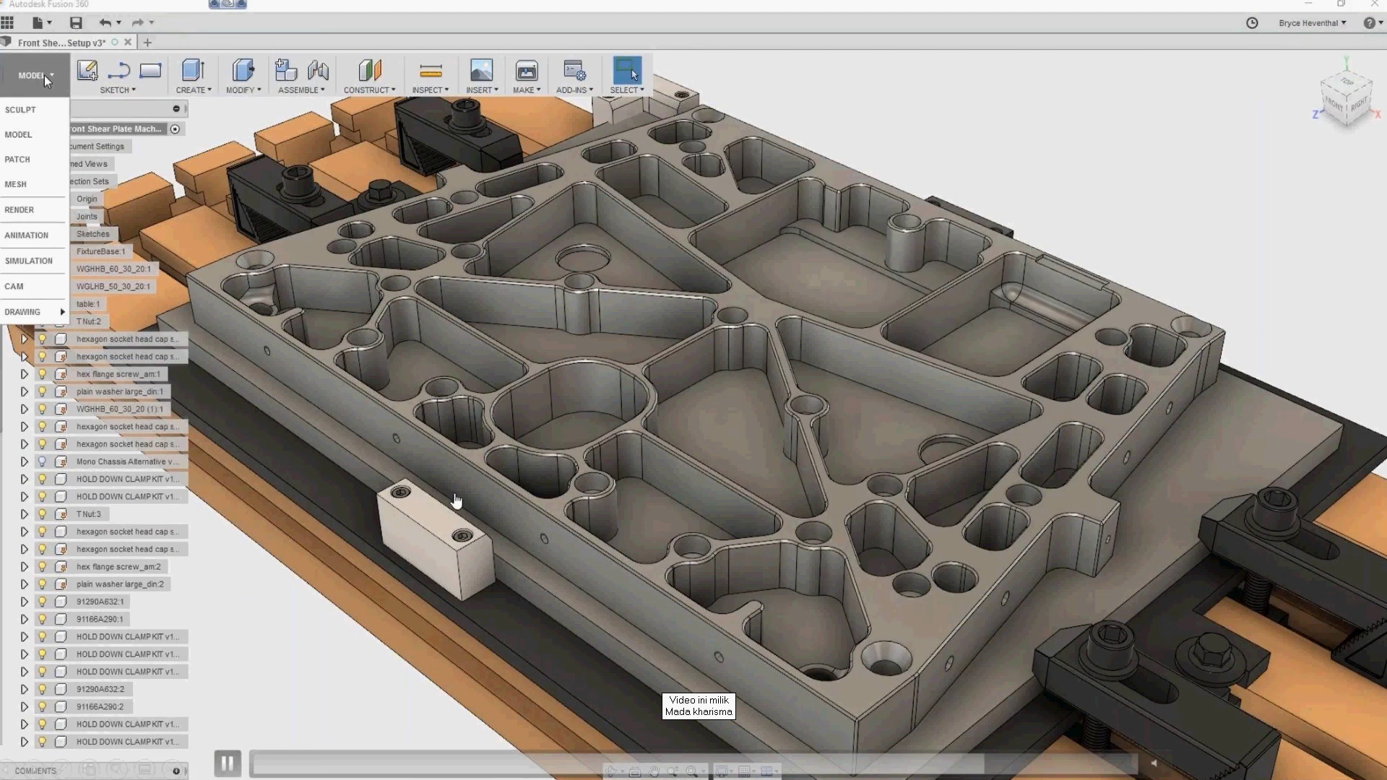
click(16, 287)
right_click(88, 216)
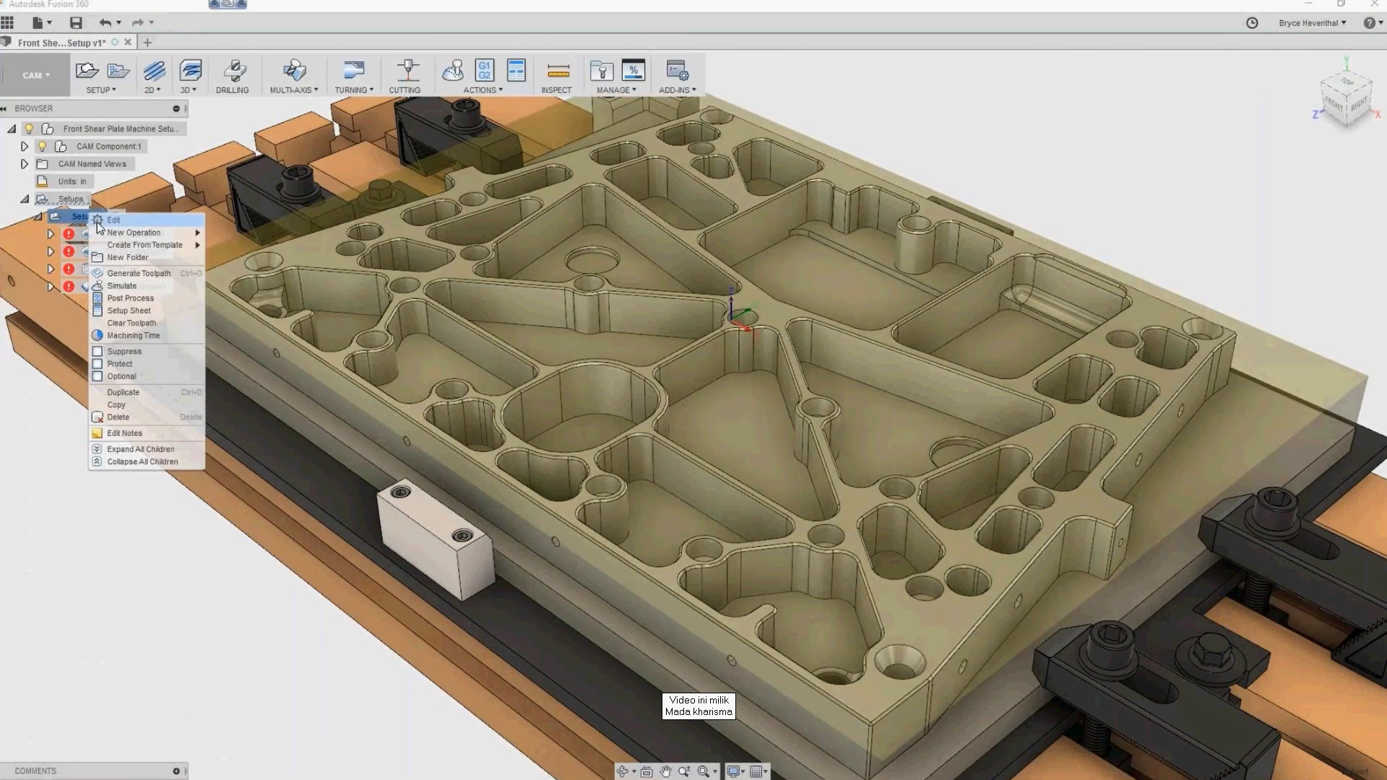
click(115, 274)
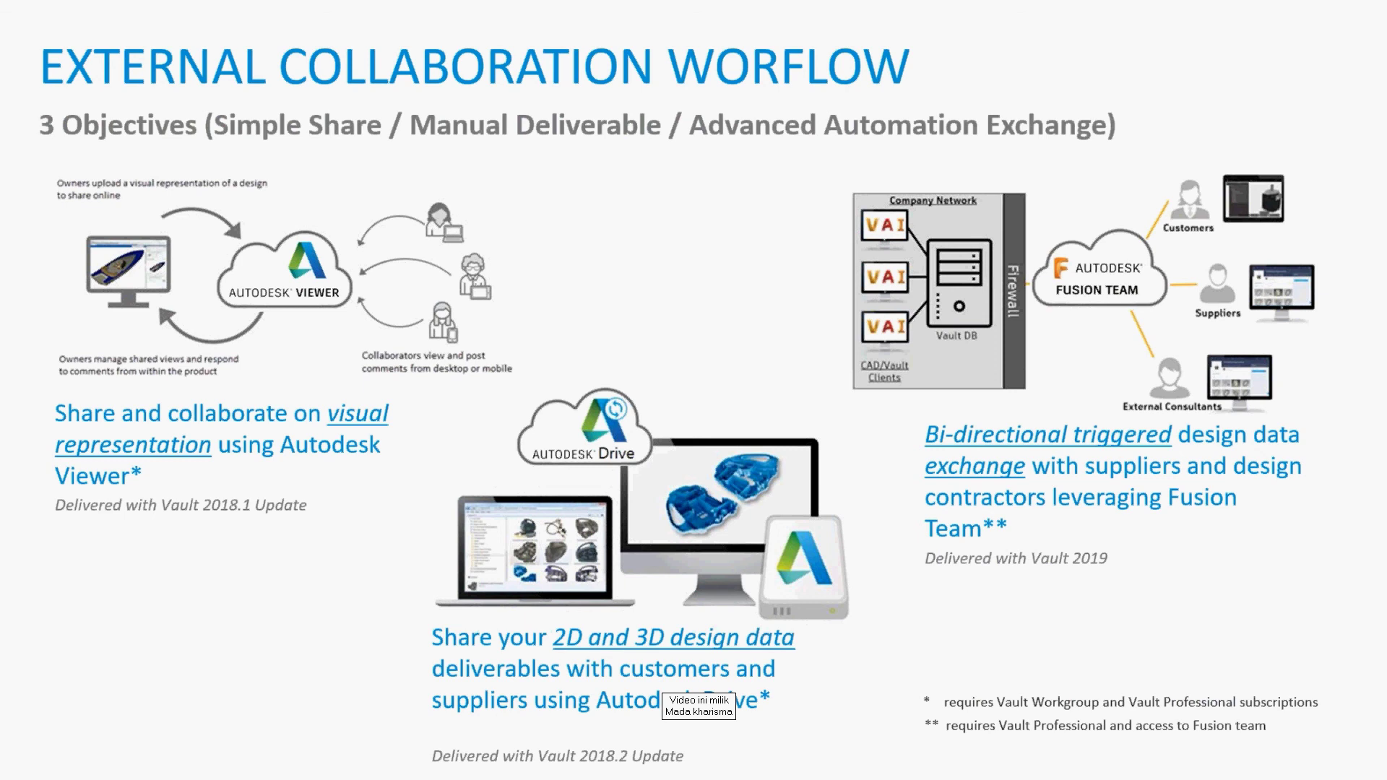
Step: Advance to the firewall and Vault data-sharing slide
key(Right)
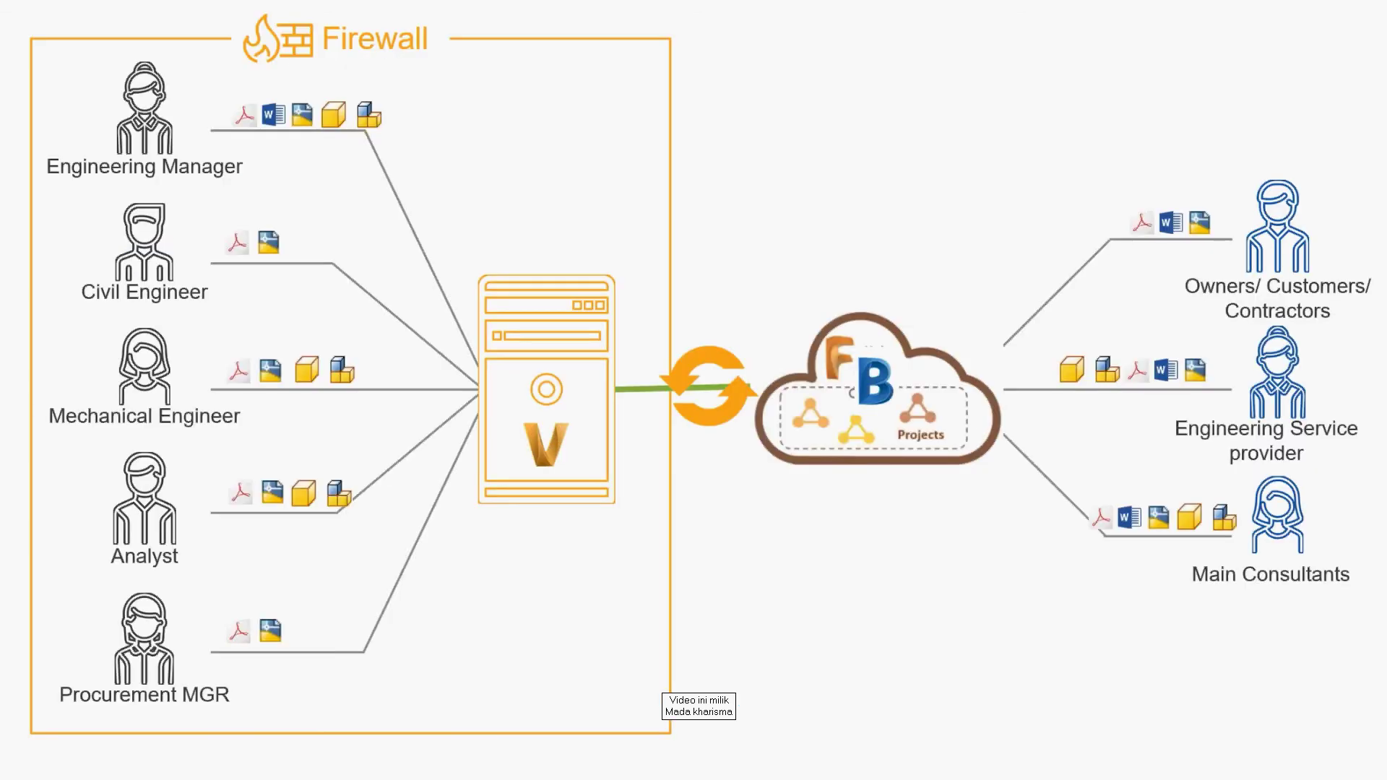